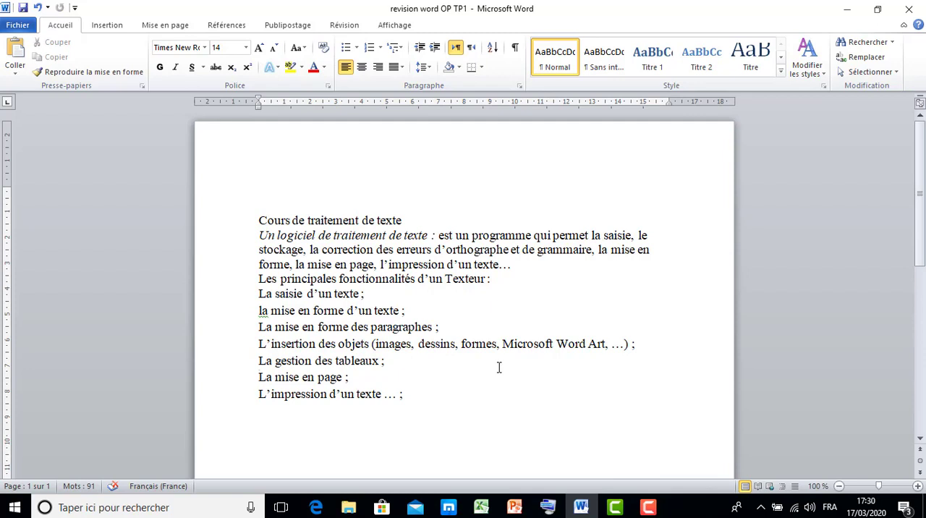
Step: Display the formatting marks and check where each paragraph of the course text ends
click(514, 49)
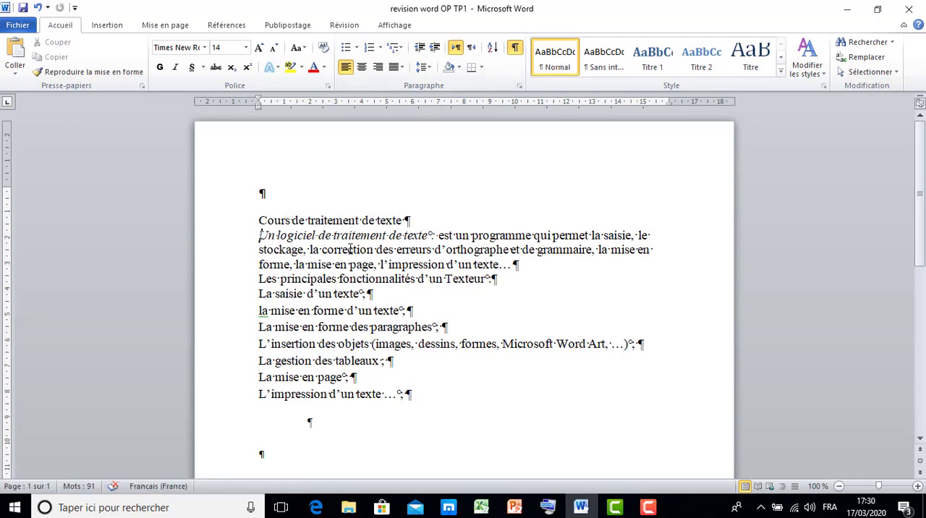
drag(258, 236, 509, 271)
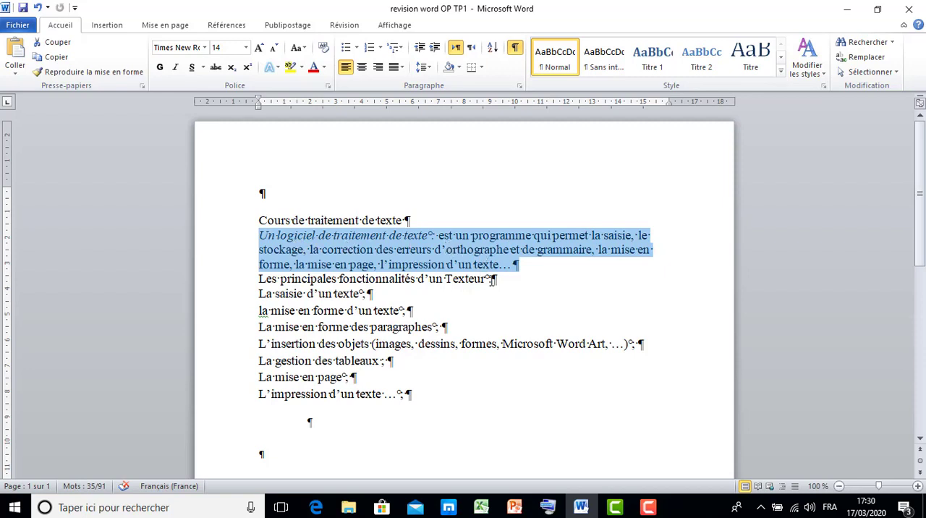
click(491, 279)
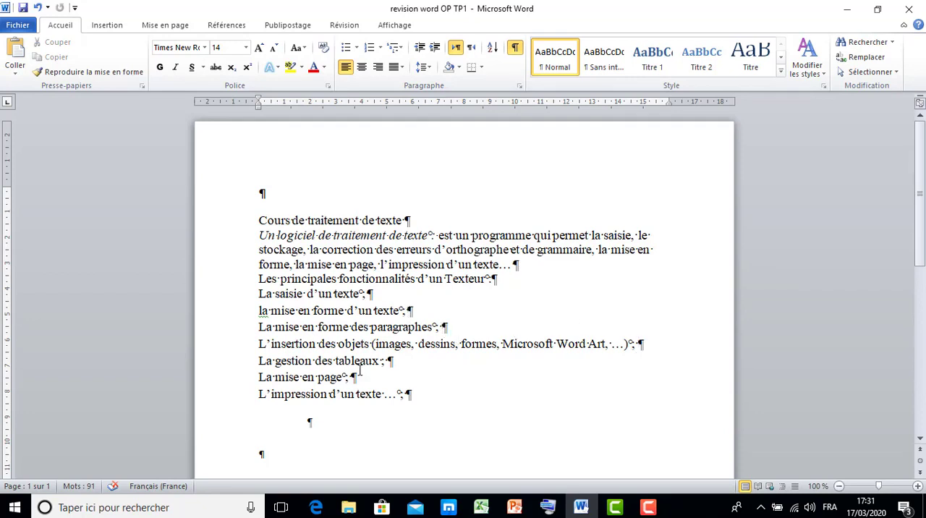
click(398, 360)
click(405, 393)
Step: Select the whole "Un logiciel de traitement de texte" paragraph up to its paragraph mark, and hide the formatting marks
click(260, 235)
click(508, 264)
text(..)
click(259, 235)
click(514, 265)
click(253, 236)
drag(338, 249, 516, 265)
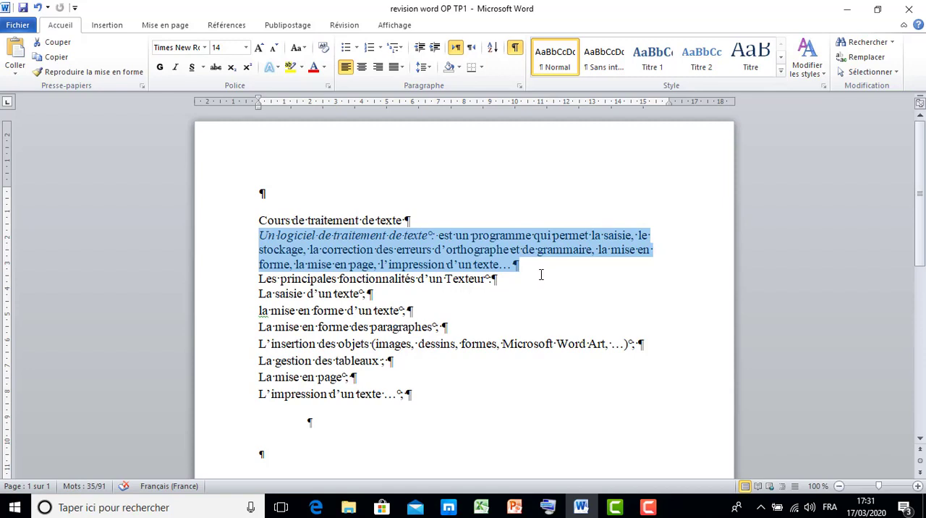
click(513, 48)
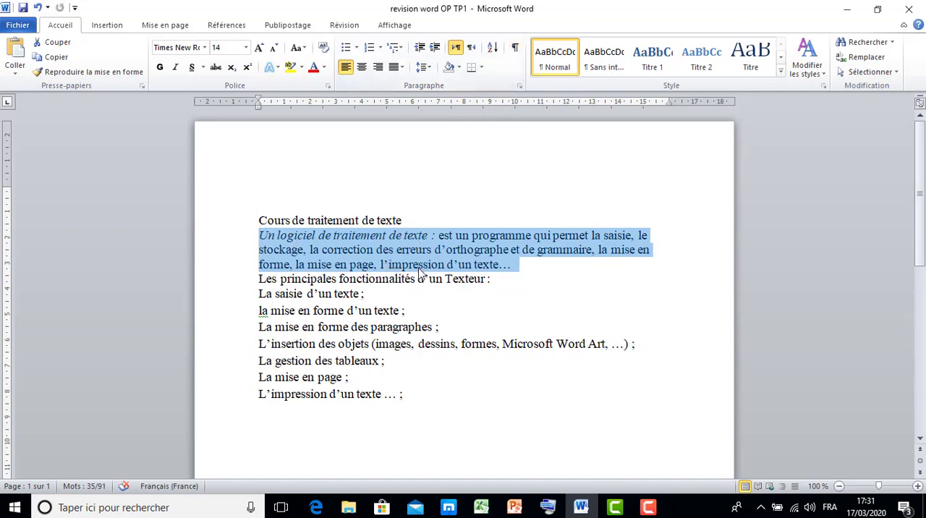
click(406, 219)
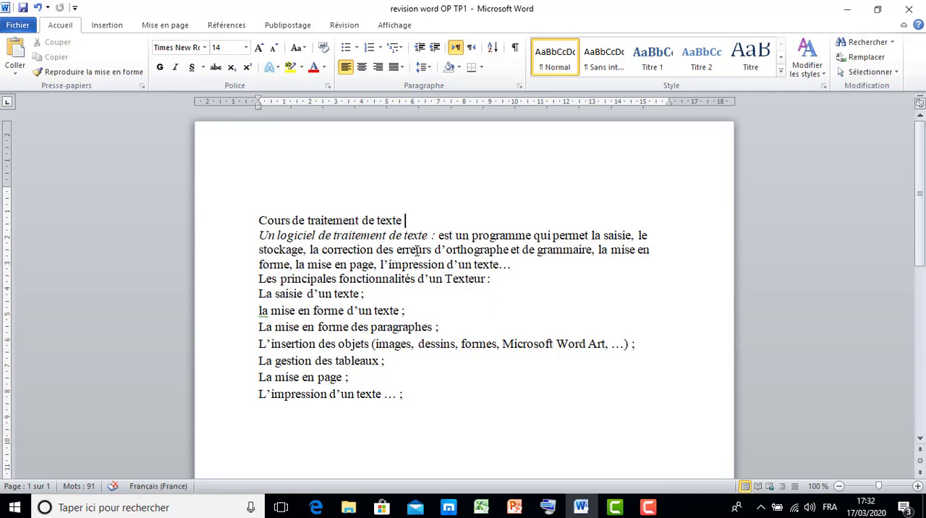
right_click(416, 250)
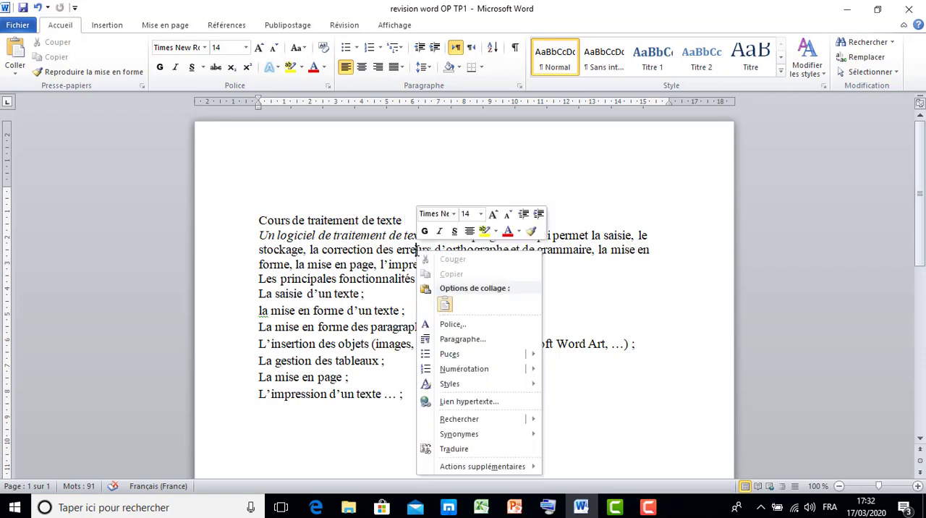
click(373, 184)
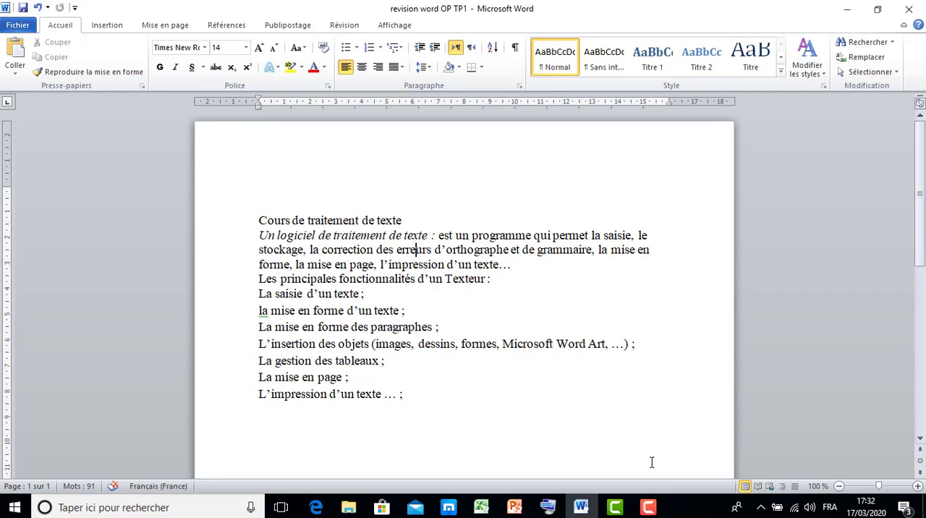
click(655, 508)
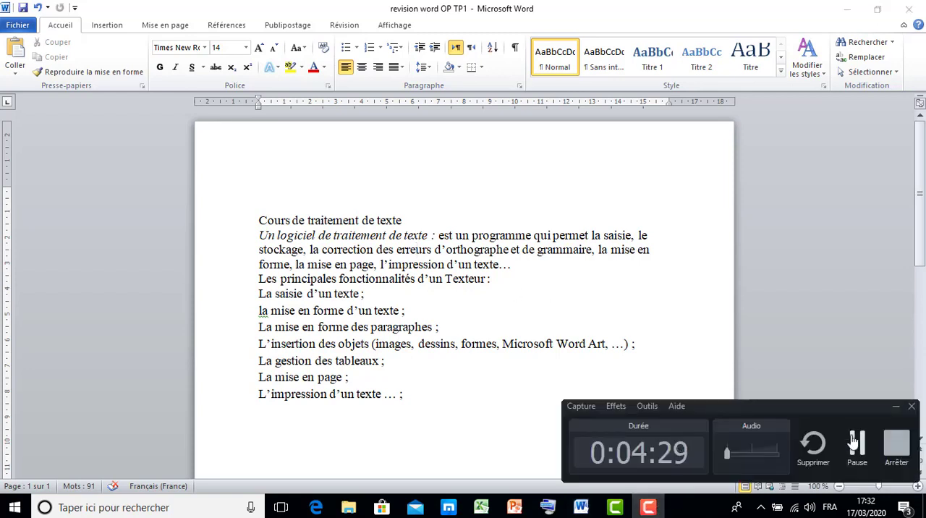
click(895, 458)
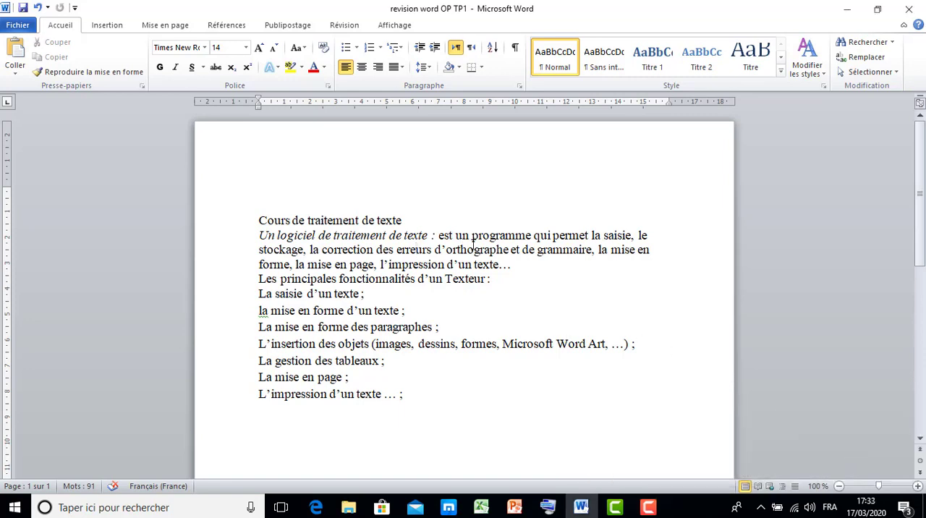
click(649, 508)
click(648, 508)
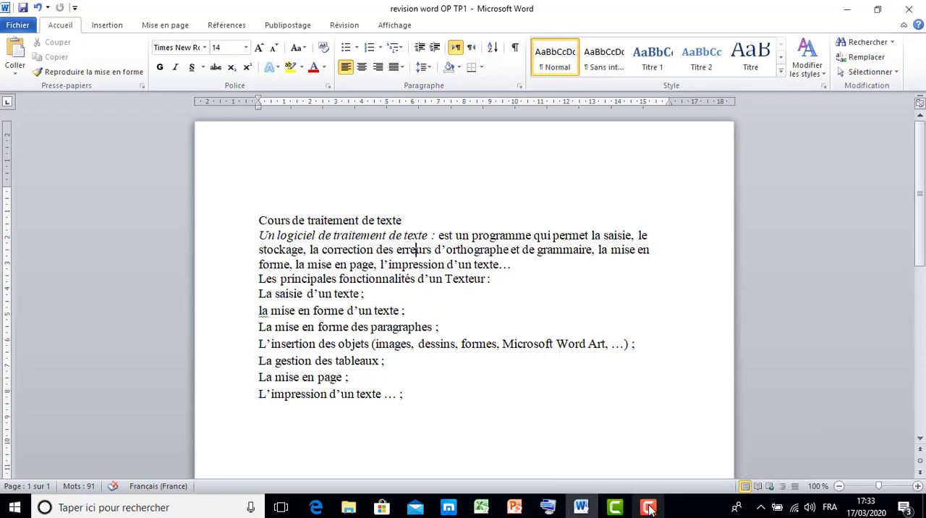
Step: Insert an empty line after the title "Cours de traitement de texte" and another after the definition paragraph
click(410, 220)
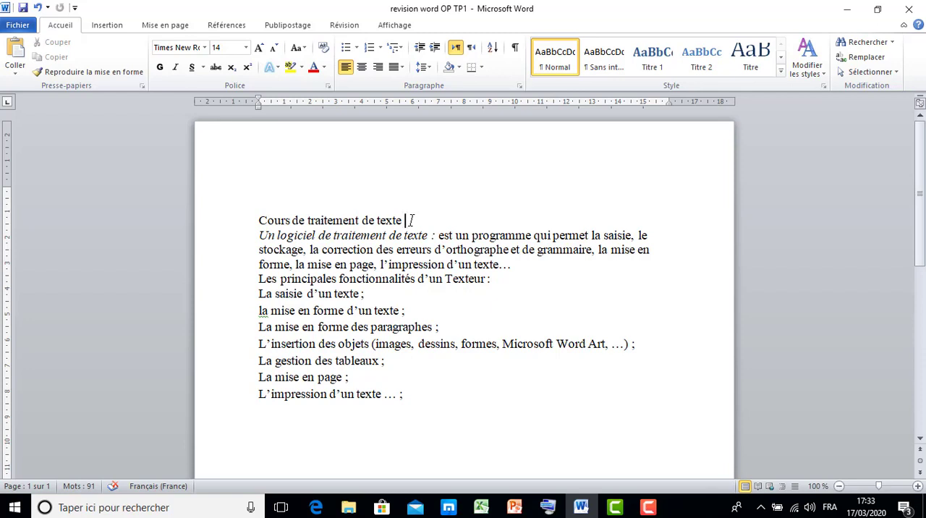
key(Return)
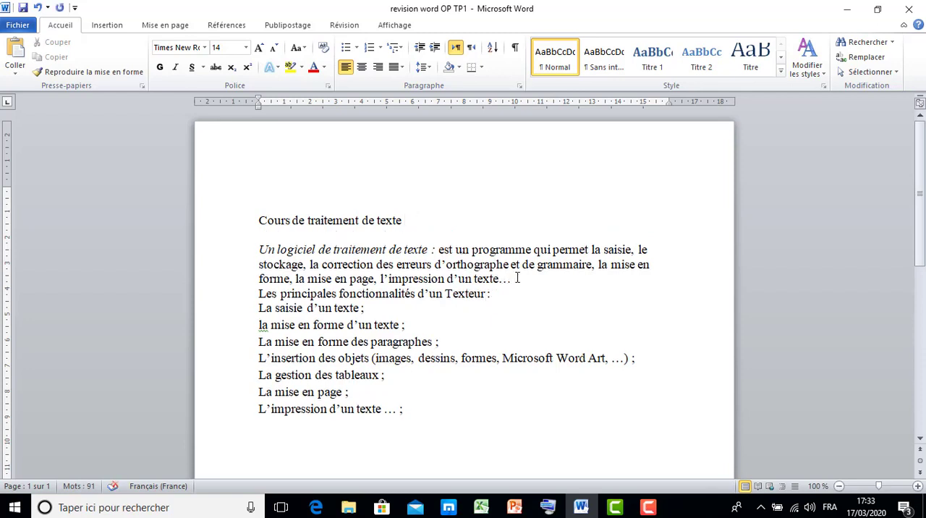
key(Return)
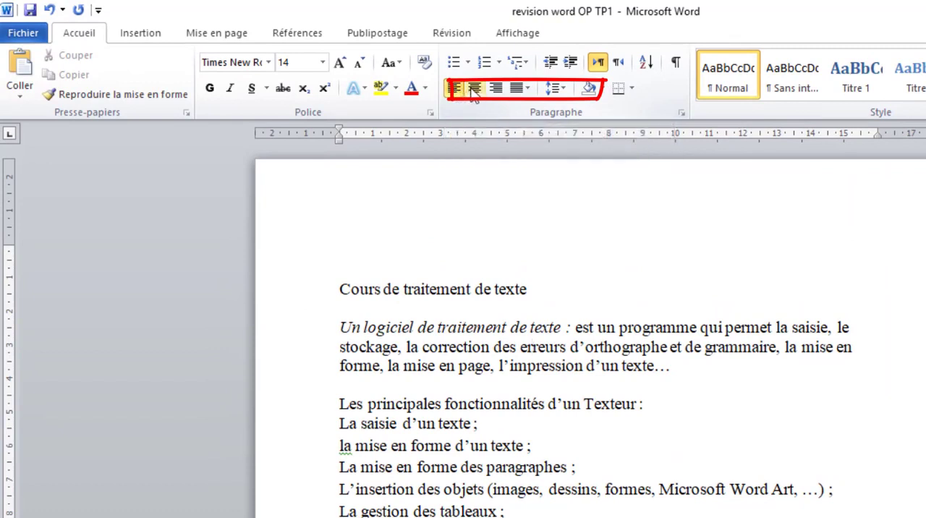
Step: Try centred and right alignment on the "Un logiciel de traitement de texte" paragraph and restore its left alignment
click(474, 88)
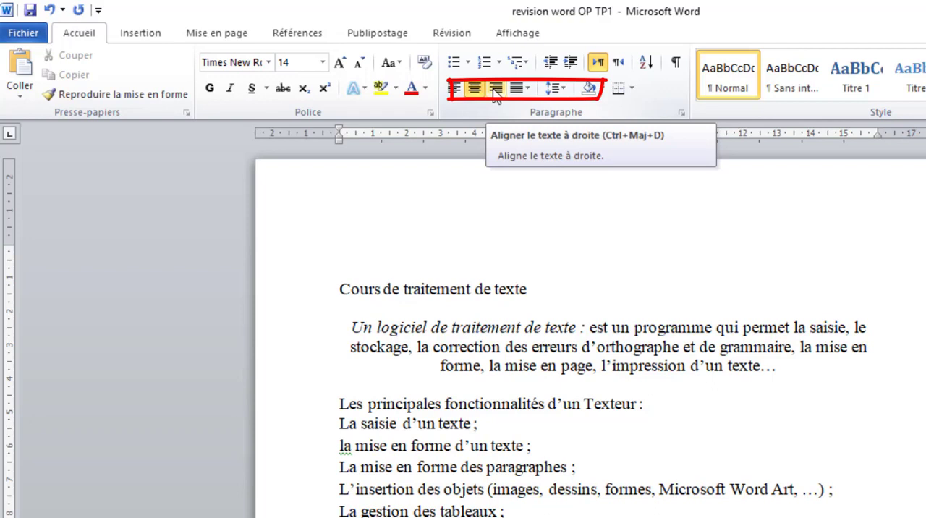
click(495, 88)
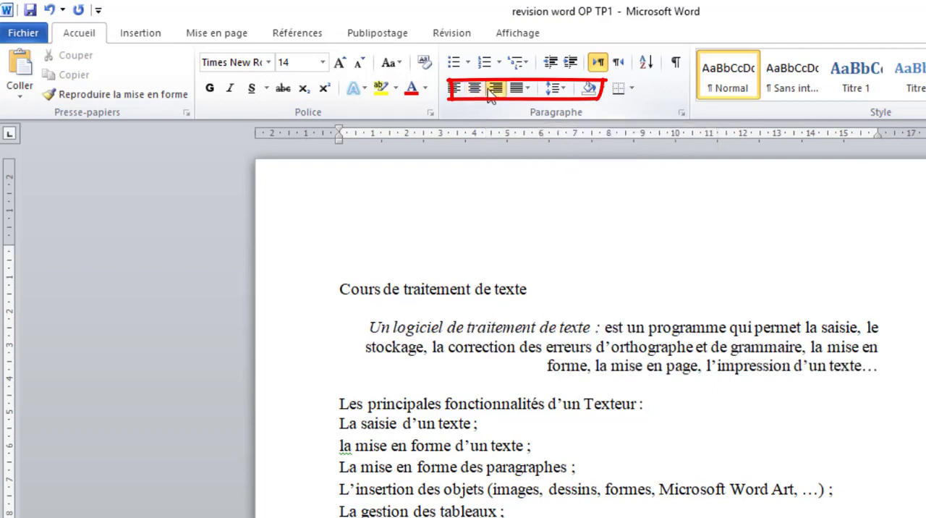
click(476, 90)
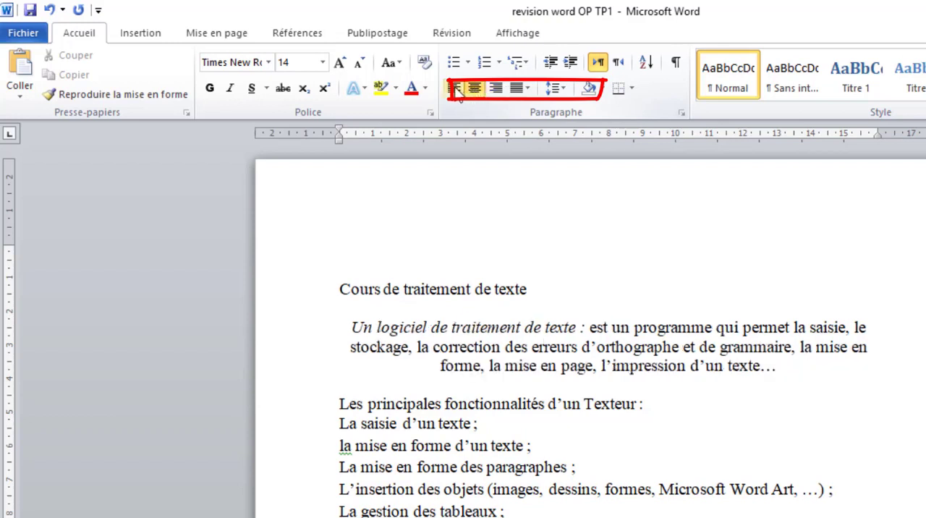
click(455, 88)
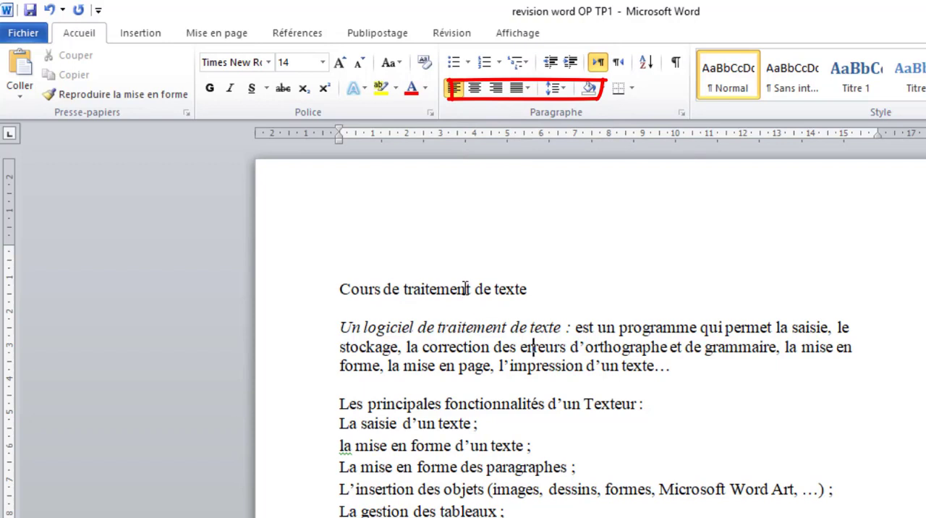
Step: Try centring the title "Cours de traitement de texte" and return it to left alignment
click(475, 89)
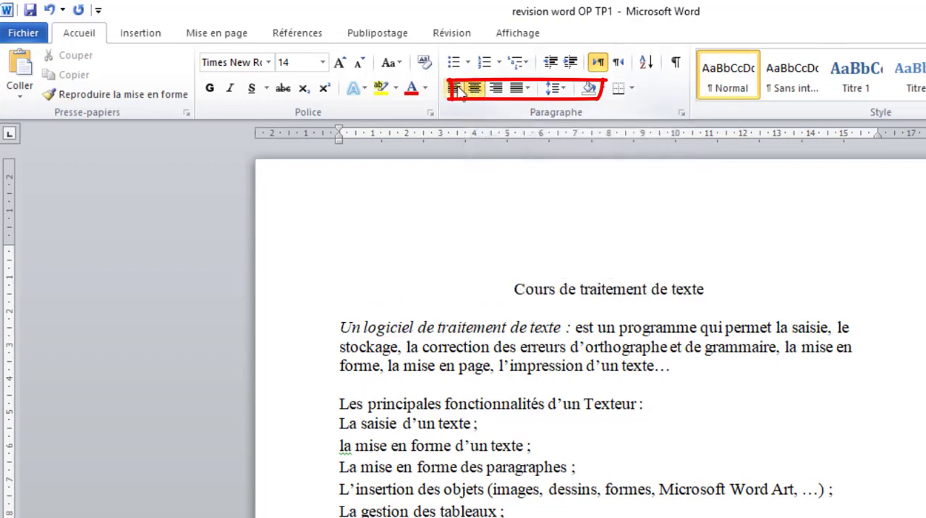
click(455, 88)
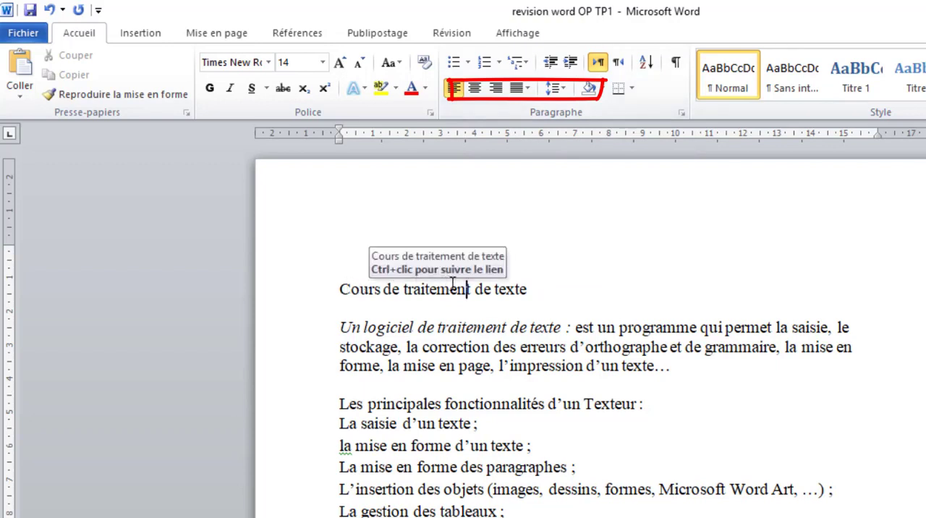
click(476, 96)
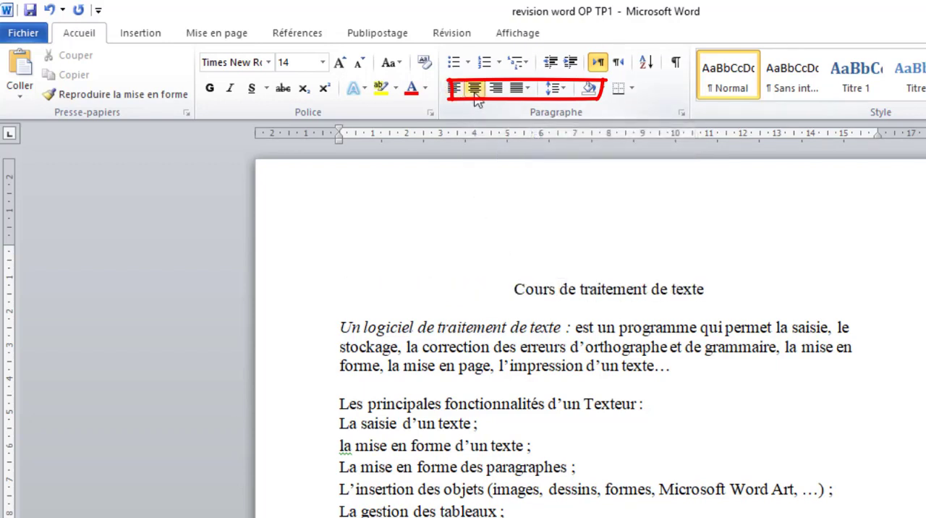
click(453, 94)
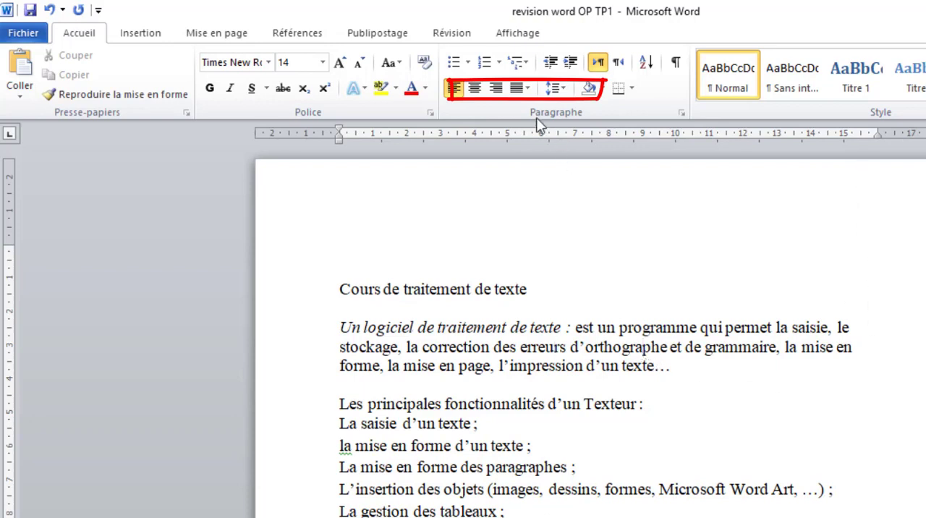
Step: Justify the "Un logiciel de traitement de texte" paragraph, comparing it once with left alignment
click(526, 88)
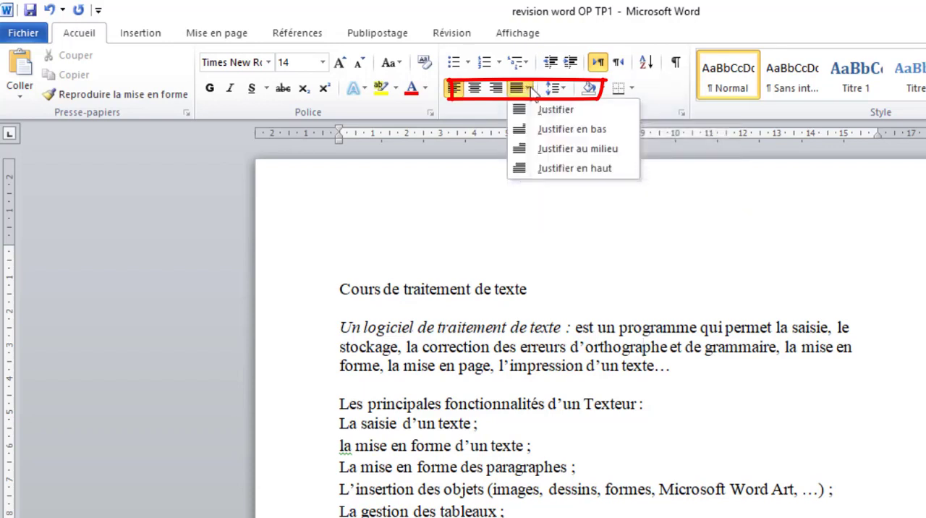
click(534, 88)
click(532, 90)
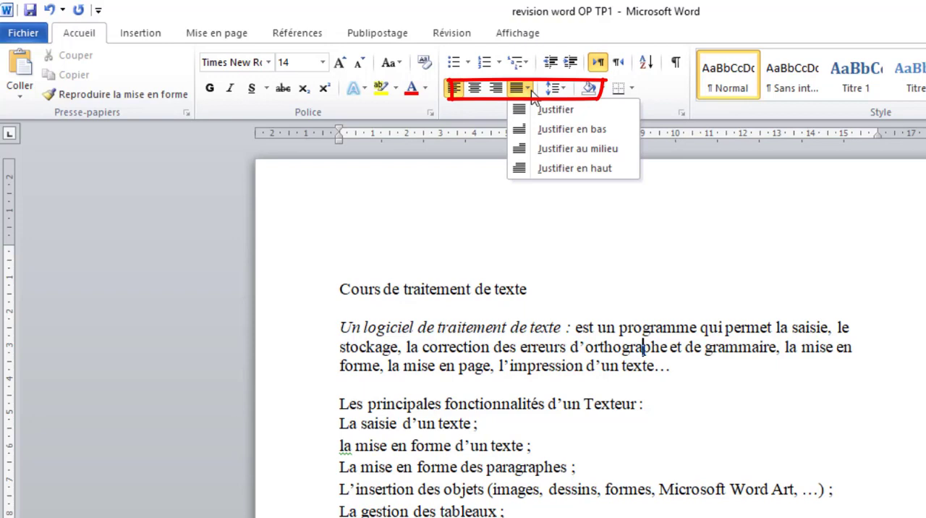
click(548, 109)
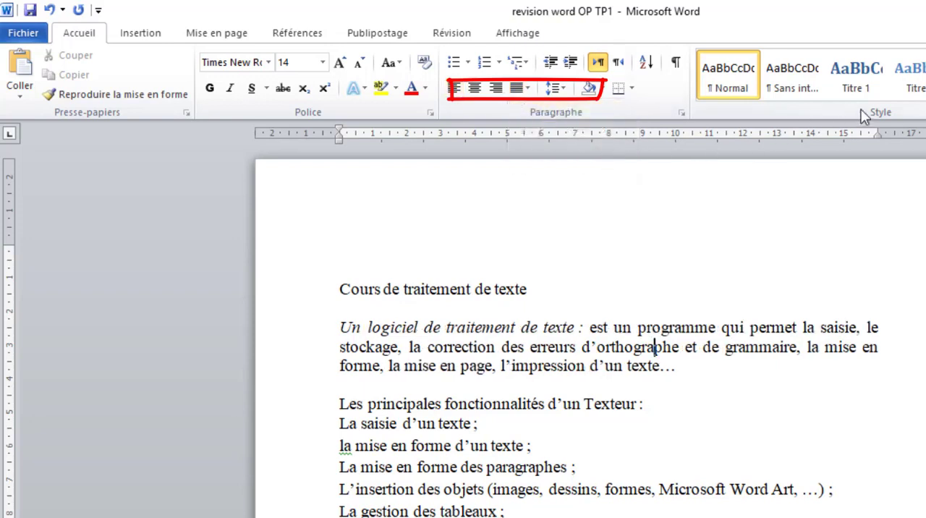
drag(879, 133, 881, 132)
drag(881, 133, 881, 133)
click(456, 87)
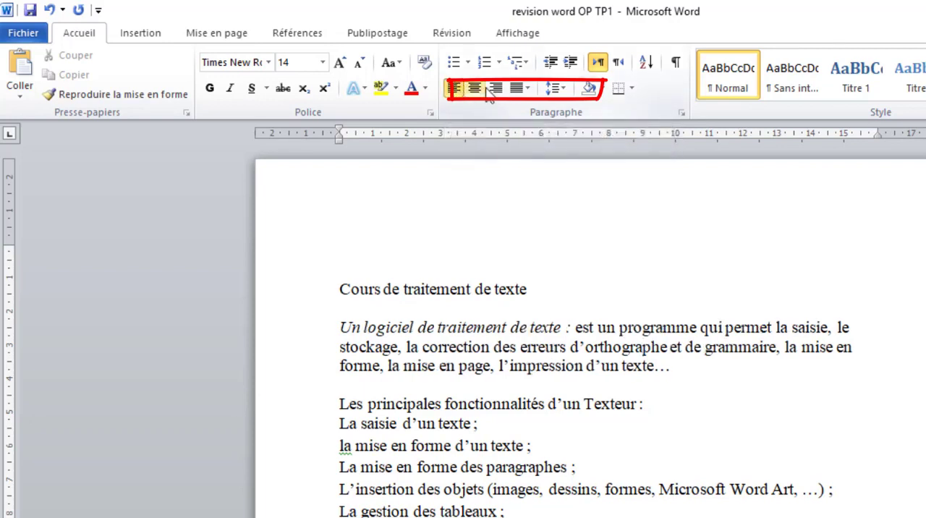
click(528, 87)
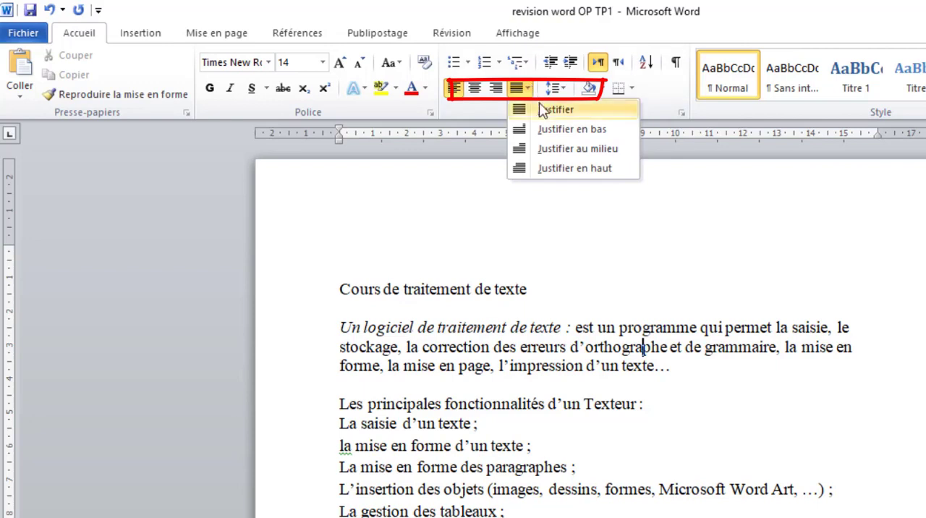
click(546, 111)
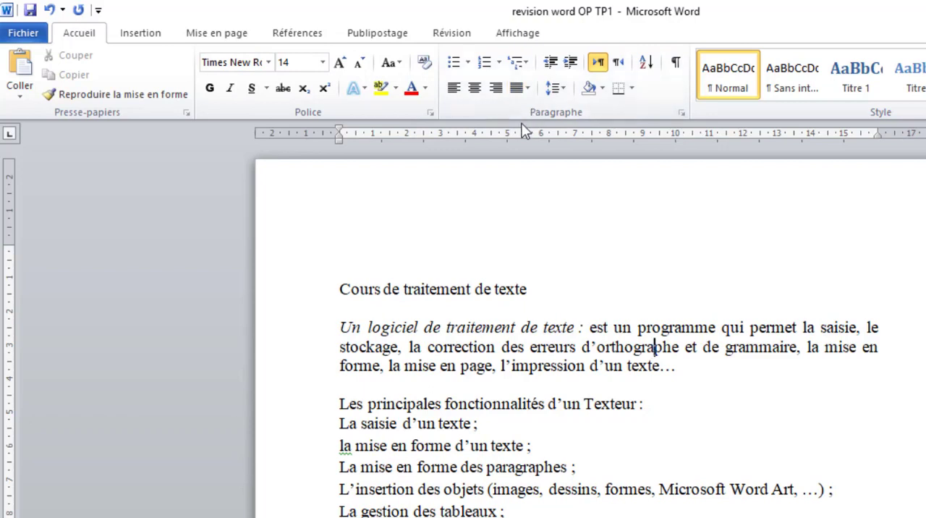
click(583, 347)
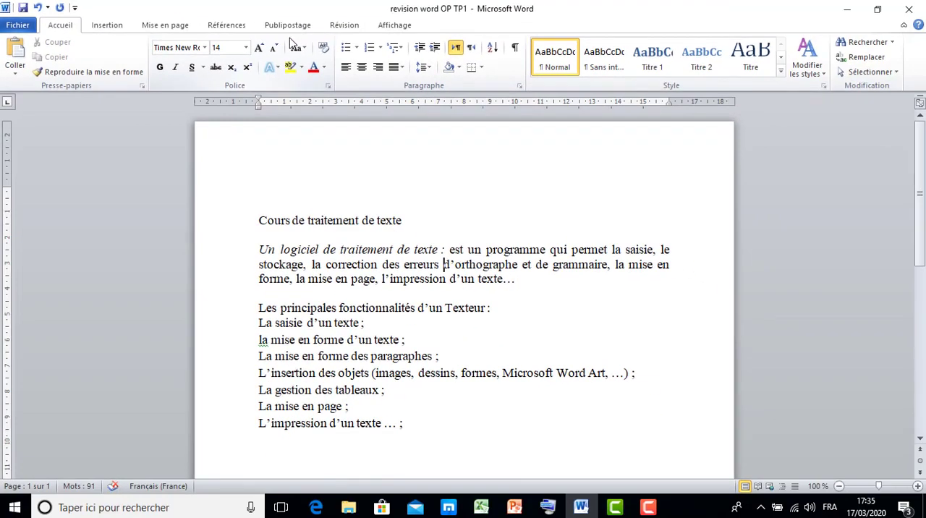
Step: Hide the ruler and display it again
click(387, 27)
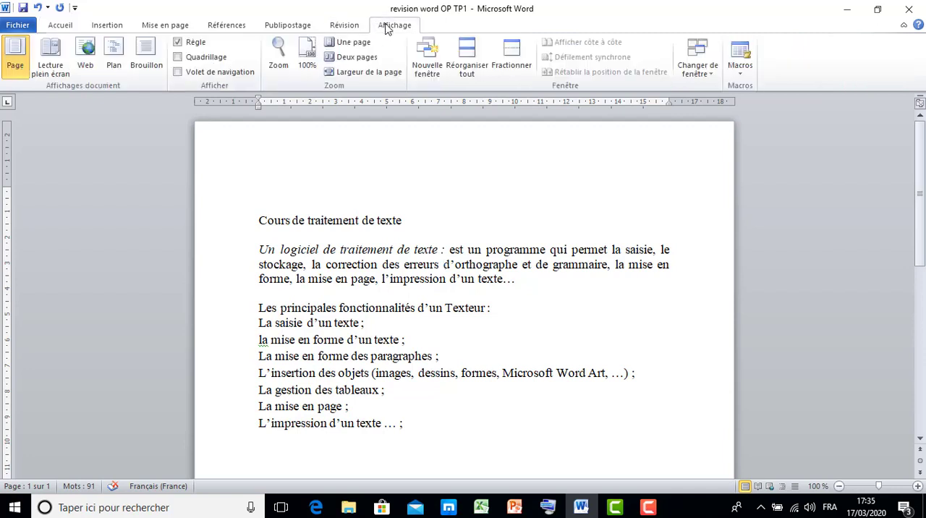
click(178, 43)
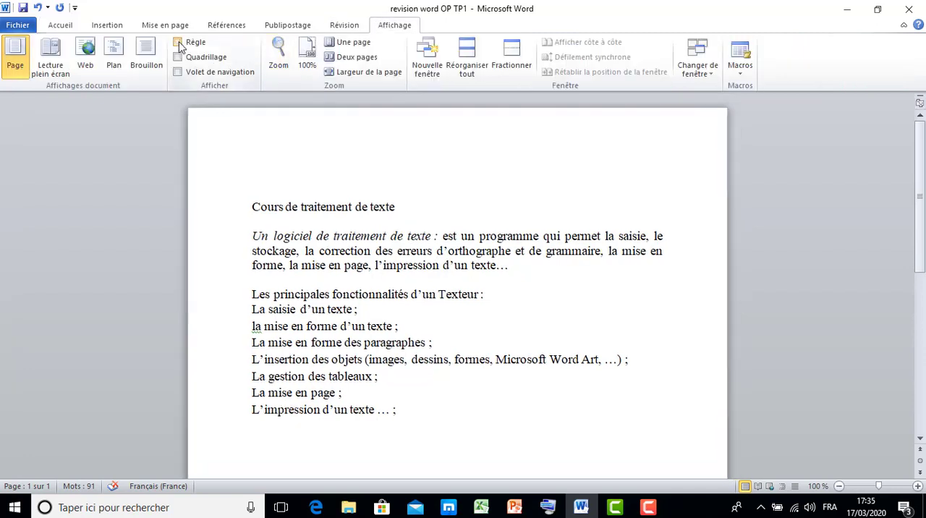
click(179, 43)
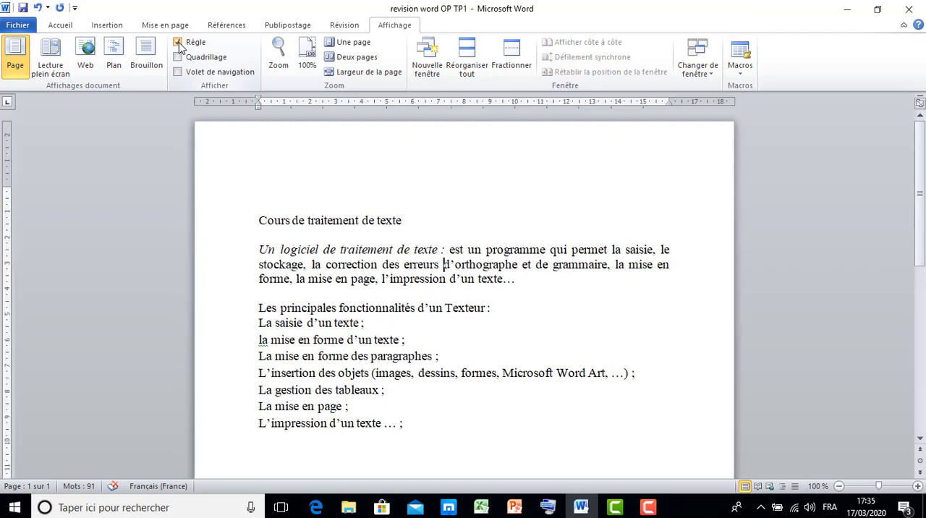
click(179, 43)
click(179, 42)
click(179, 43)
click(179, 43)
click(67, 29)
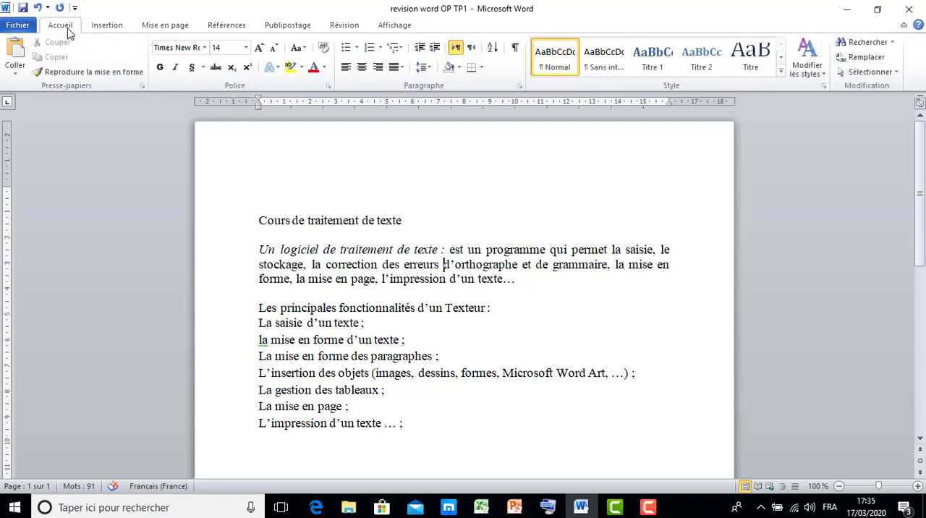
Step: Try a 2 cm first-line indent on the "Un logiciel de traitement de texte" paragraph and undo it
click(402, 279)
drag(260, 102, 309, 98)
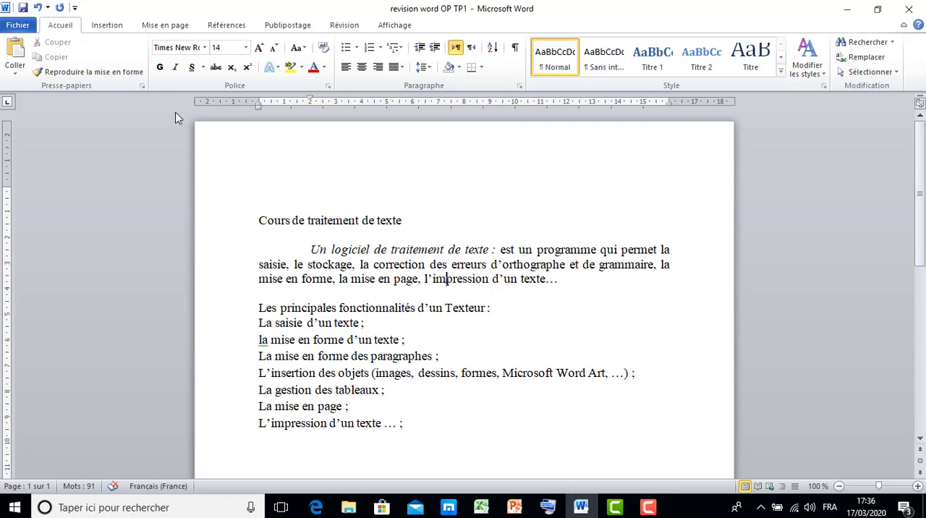
click(37, 7)
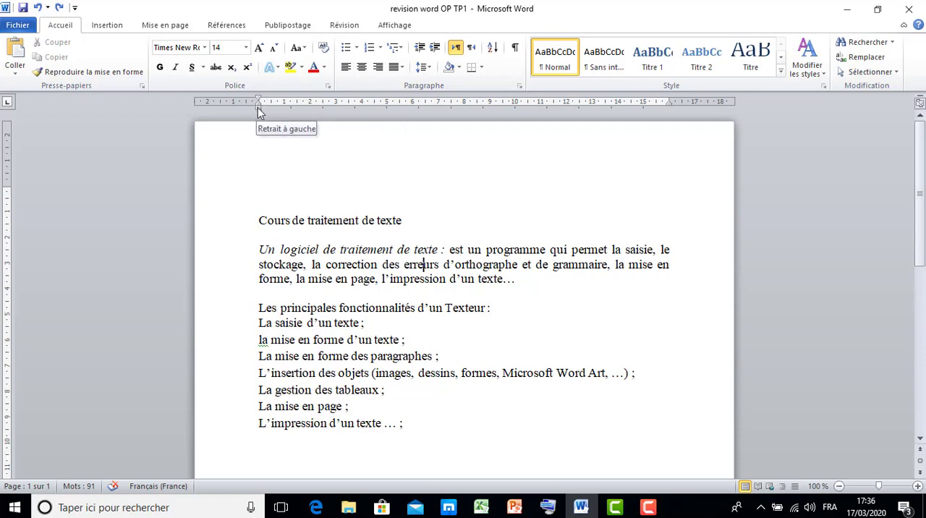
Step: Try a larger left indent and then a right indent at about 10 cm on the "Un logiciel de traitement de texte" paragraph, undoing each
drag(258, 107, 432, 102)
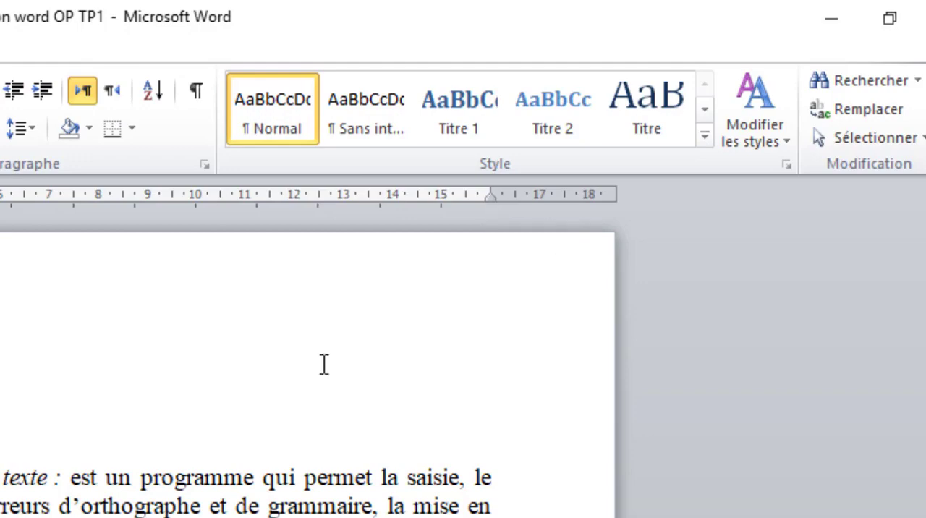
click(201, 500)
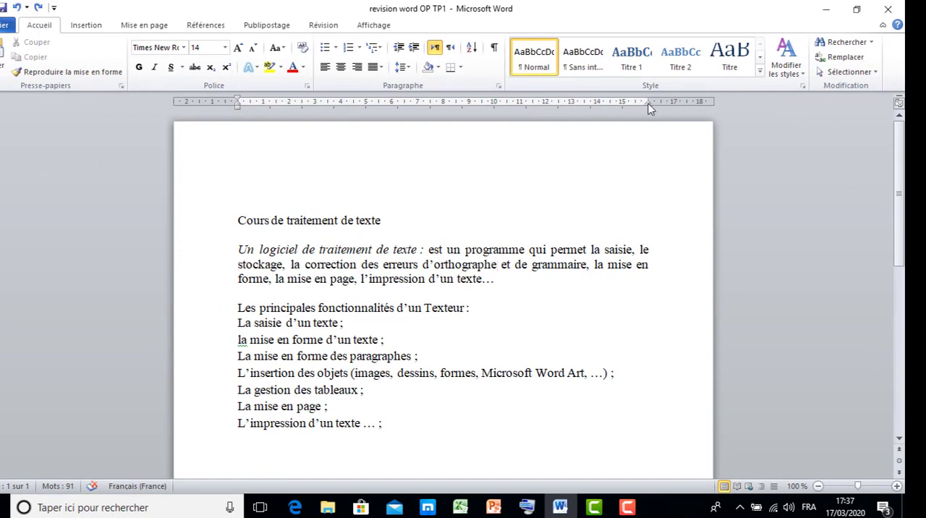
drag(641, 101, 490, 115)
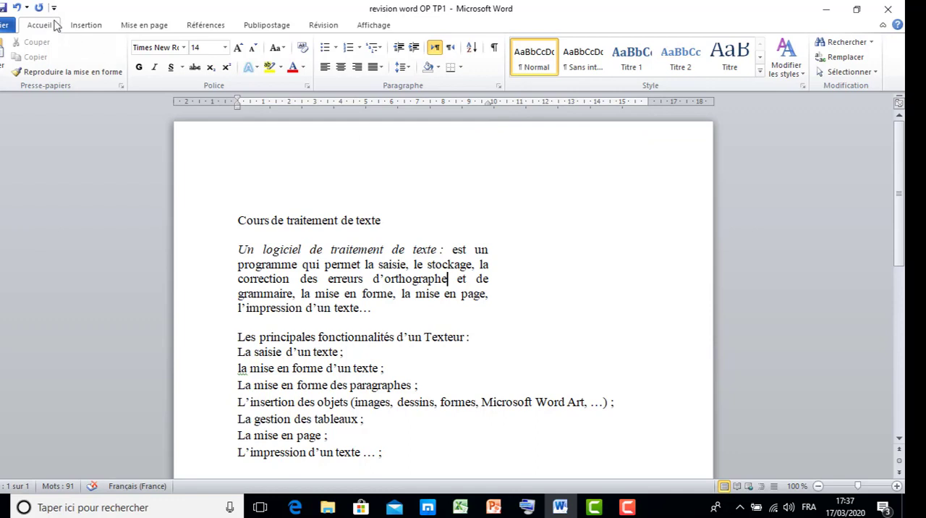
click(17, 8)
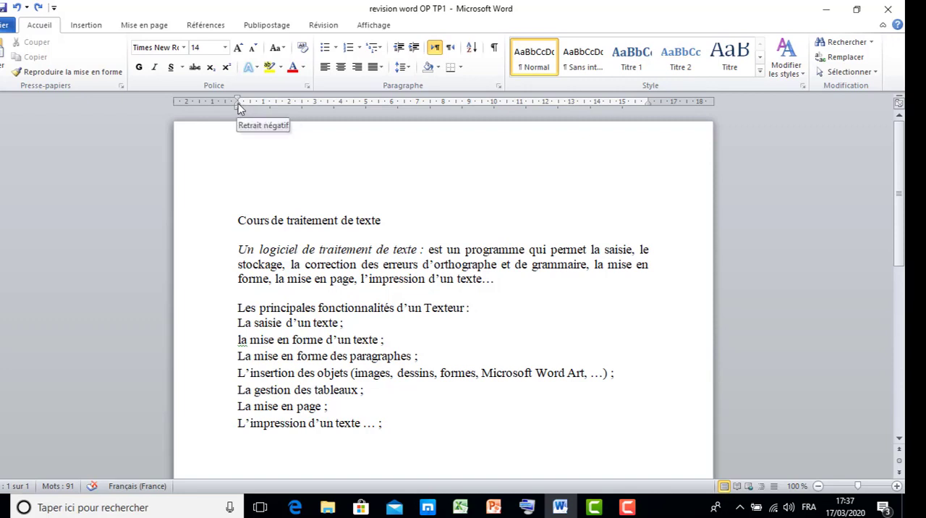
Step: Try a hanging indent of about 2.75 cm on the "Un logiciel de traitement de texte" paragraph and undo it
drag(239, 106, 311, 107)
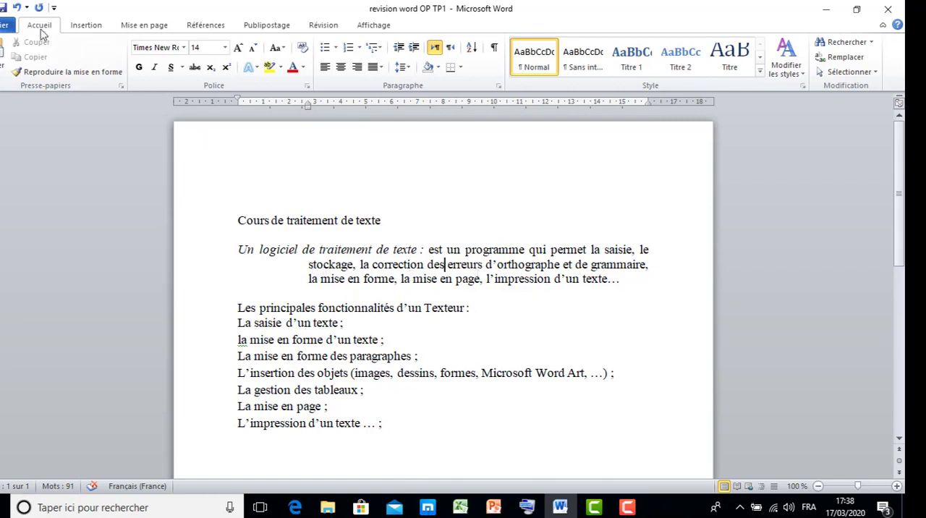
click(18, 9)
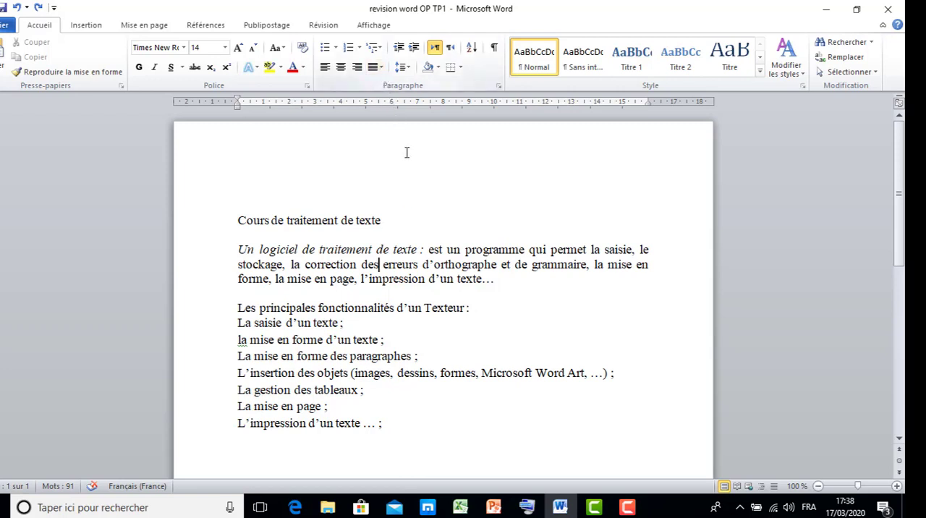
Step: Set the line spacing of the "Un logiciel de traitement de texte" paragraph to 2,0
click(415, 264)
click(405, 67)
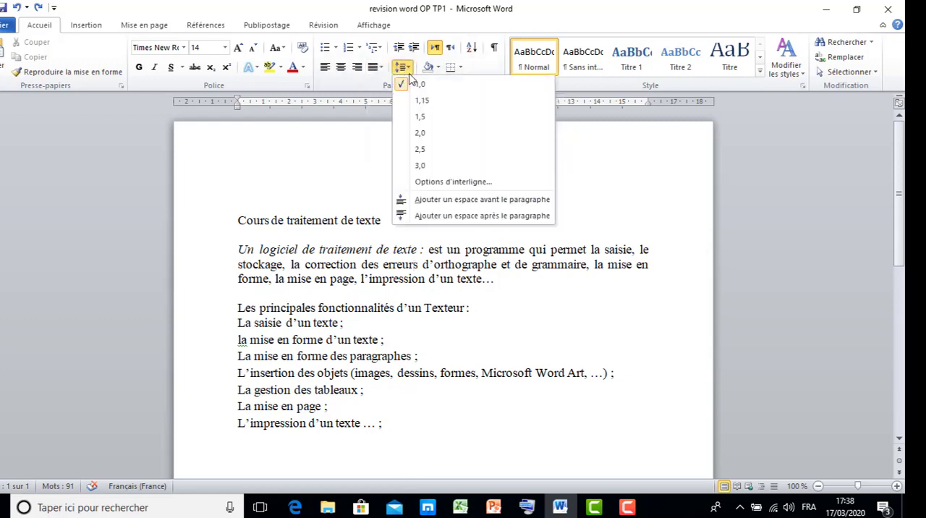
click(424, 135)
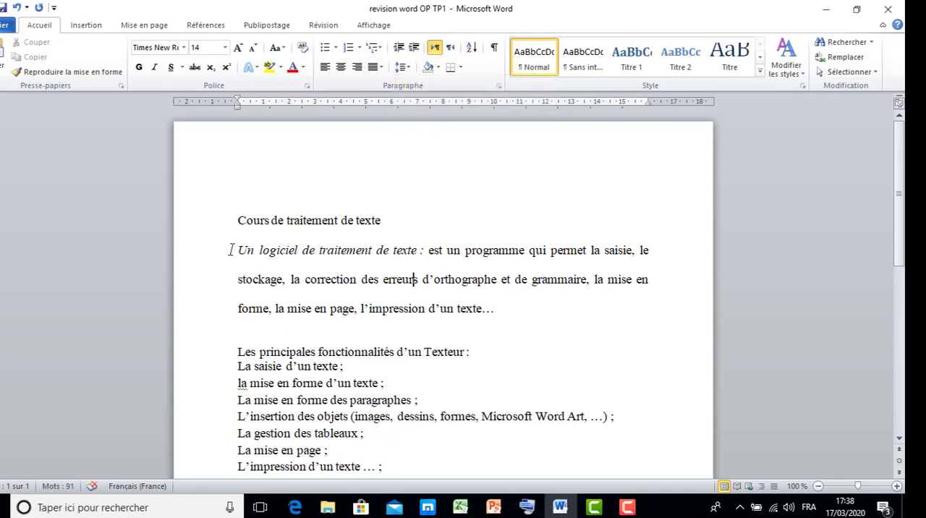
Step: Set the line spacing of the whole "Un logiciel de traitement de texte" paragraph to 1,5
drag(231, 250, 496, 309)
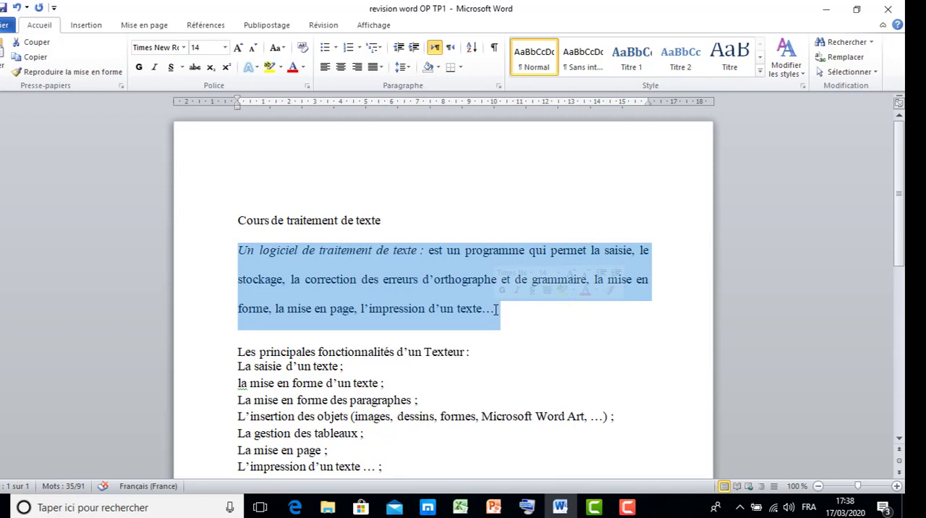
click(408, 68)
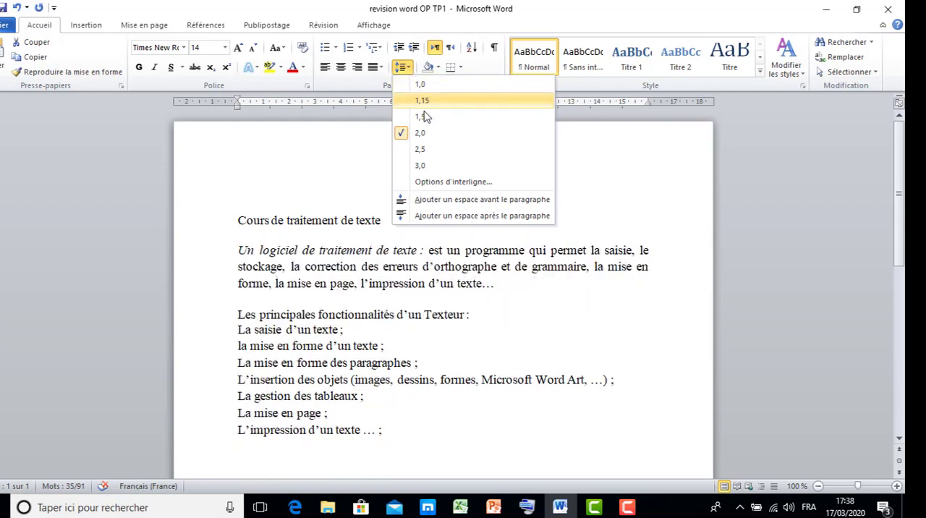
click(426, 118)
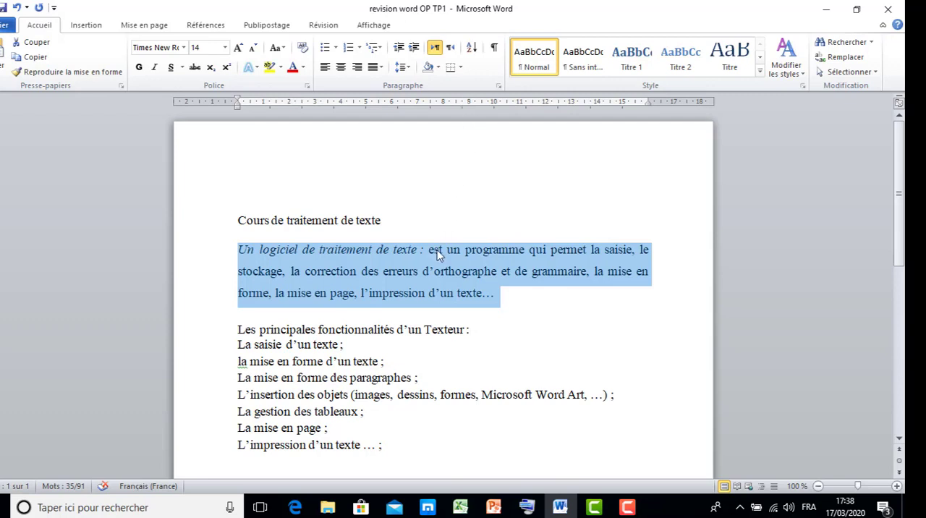
click(439, 280)
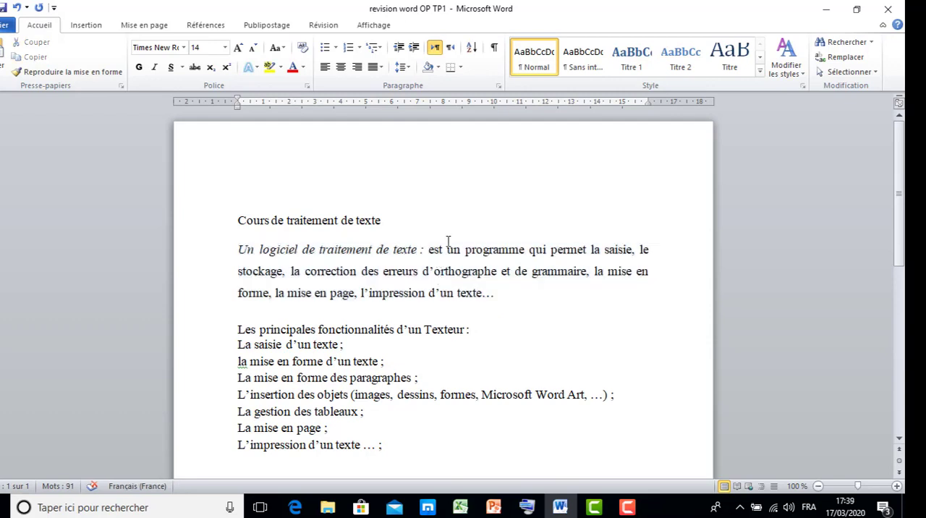
Step: View the paragraph shading colours and add outside borders around the "Un logiciel de traitement de texte" paragraph
click(438, 72)
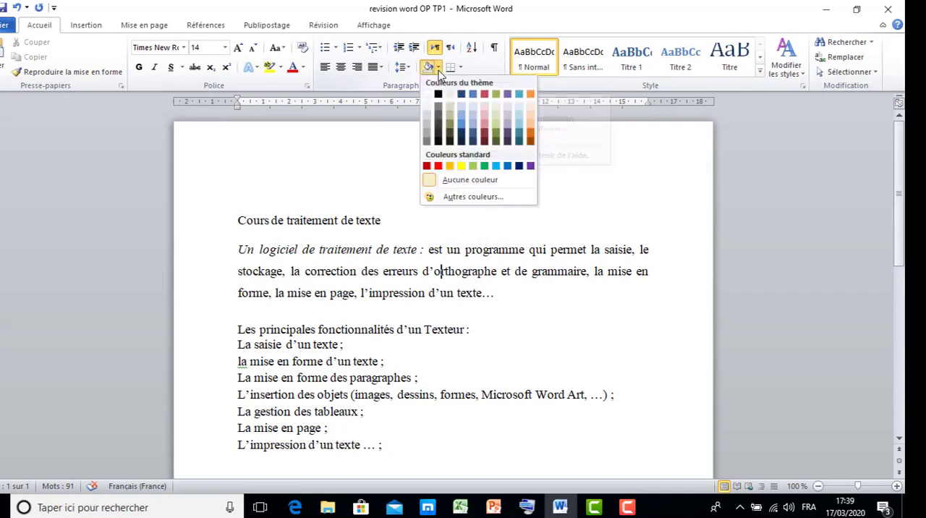
click(438, 72)
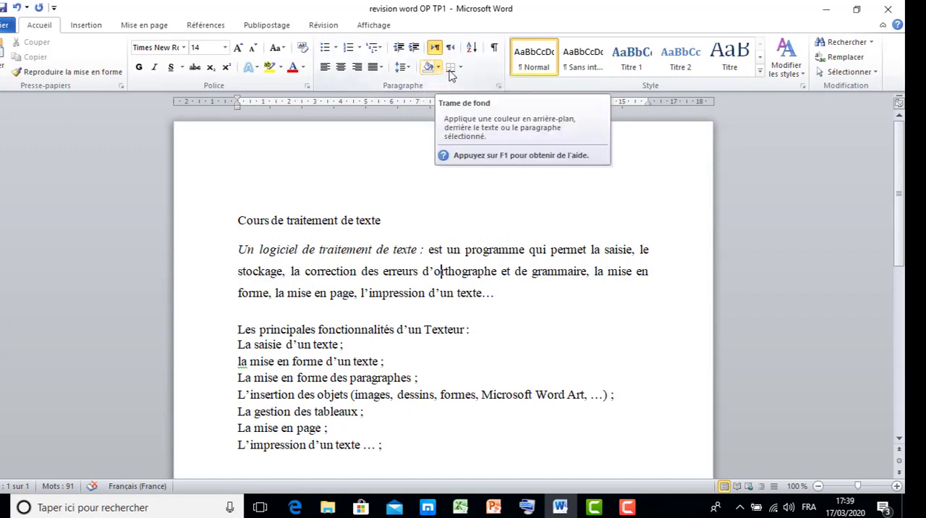
click(461, 70)
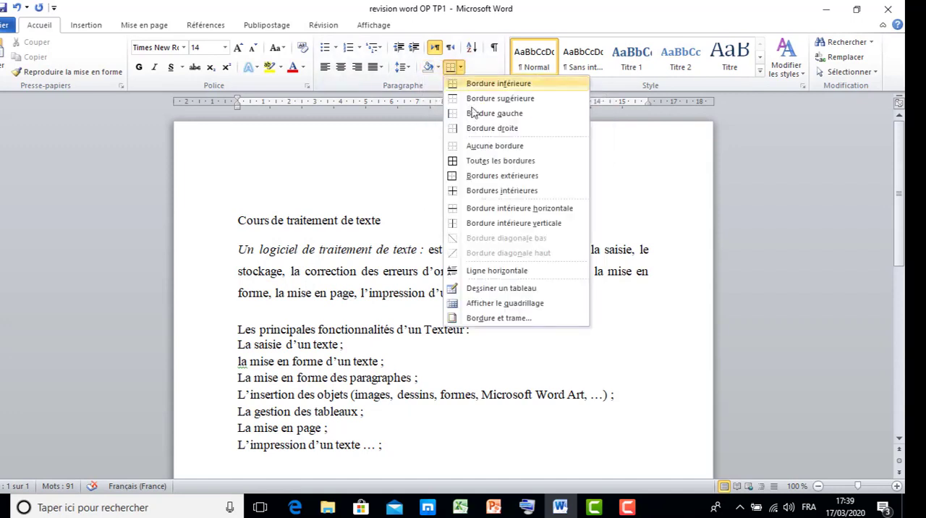
click(483, 179)
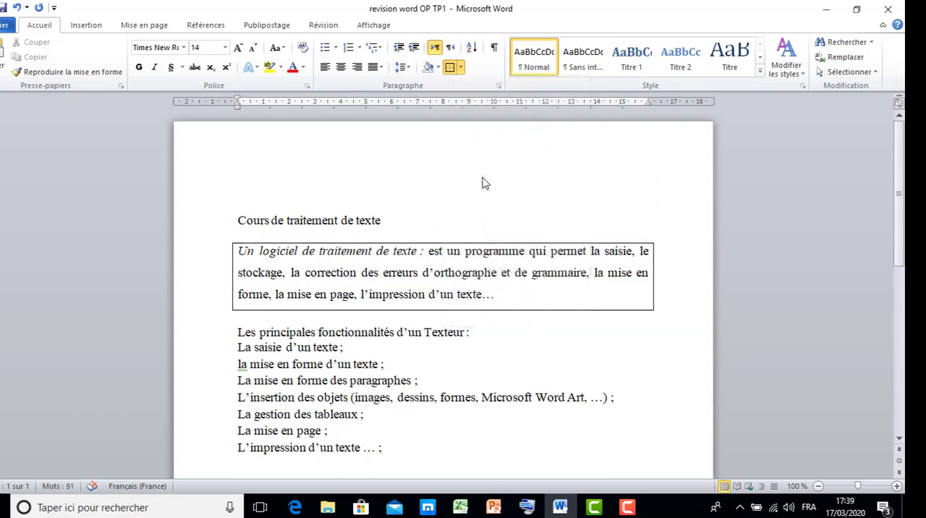
click(627, 507)
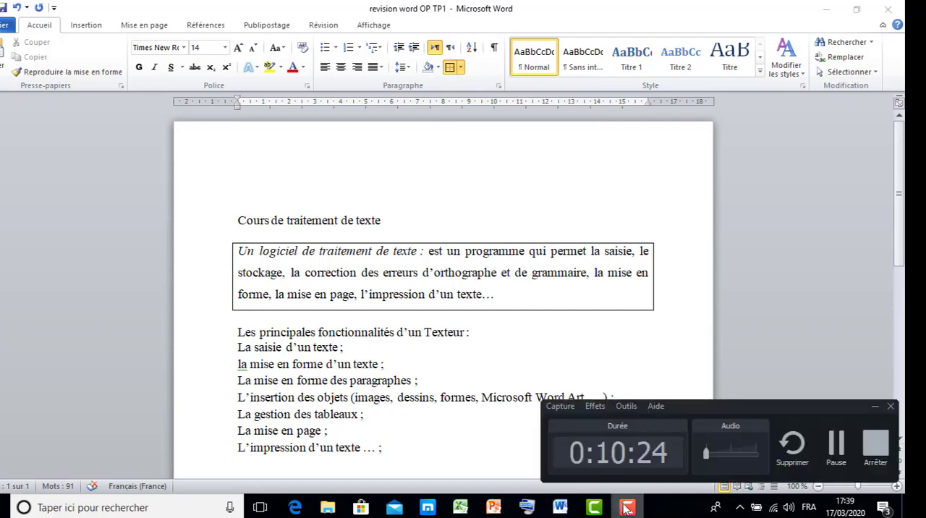
click(836, 449)
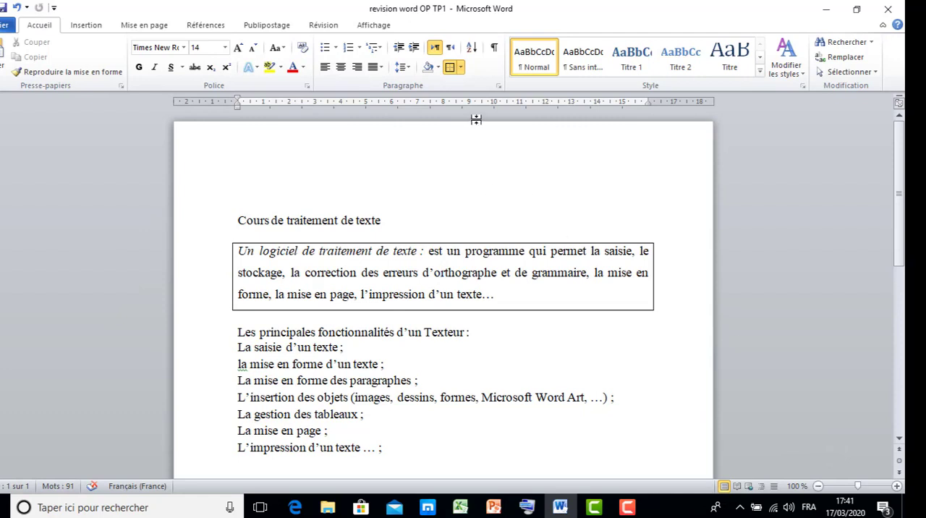
Step: Choose the Ombre border type for the "Un logiciel de traitement de texte" paragraph and view the available border colours and widths
click(460, 67)
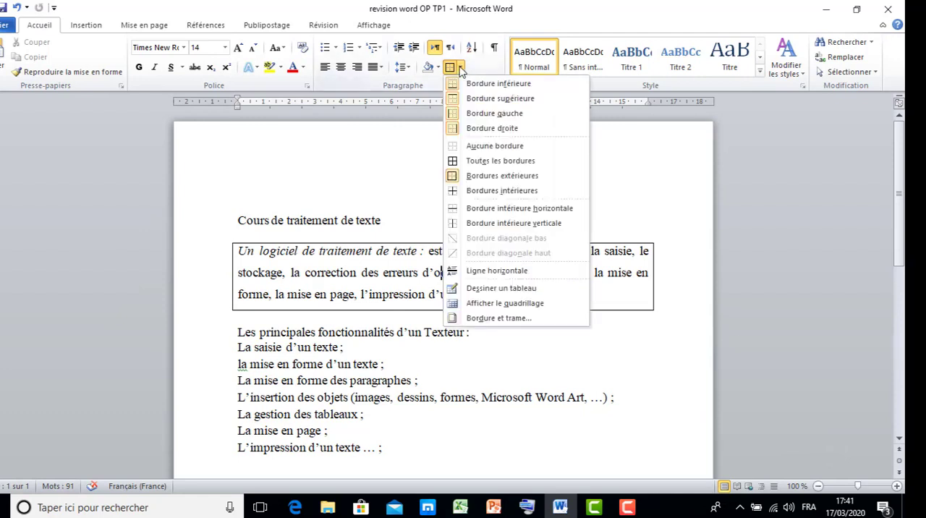
click(505, 319)
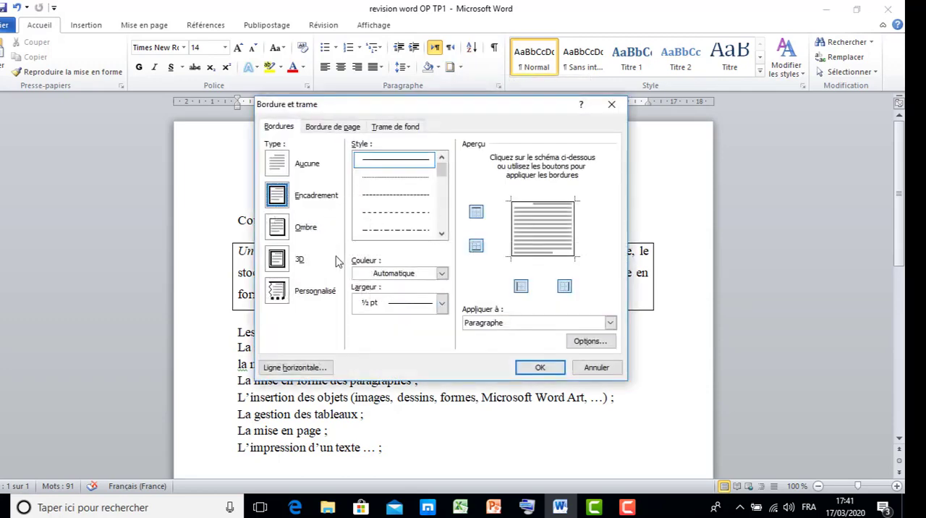
click(284, 228)
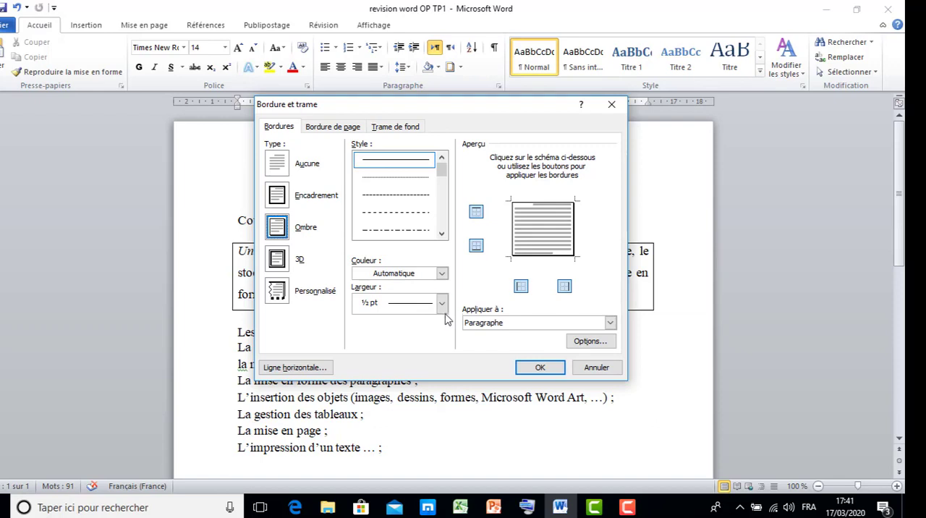
click(441, 275)
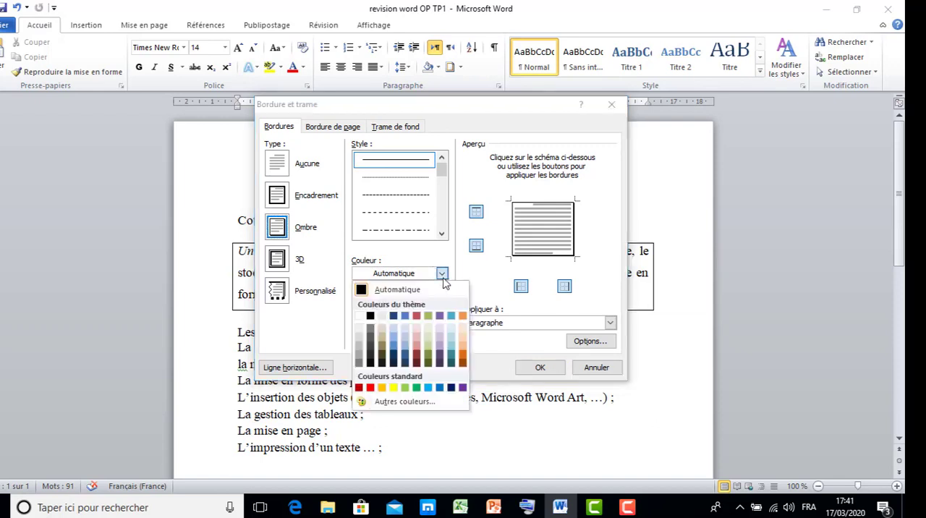
click(442, 276)
click(441, 303)
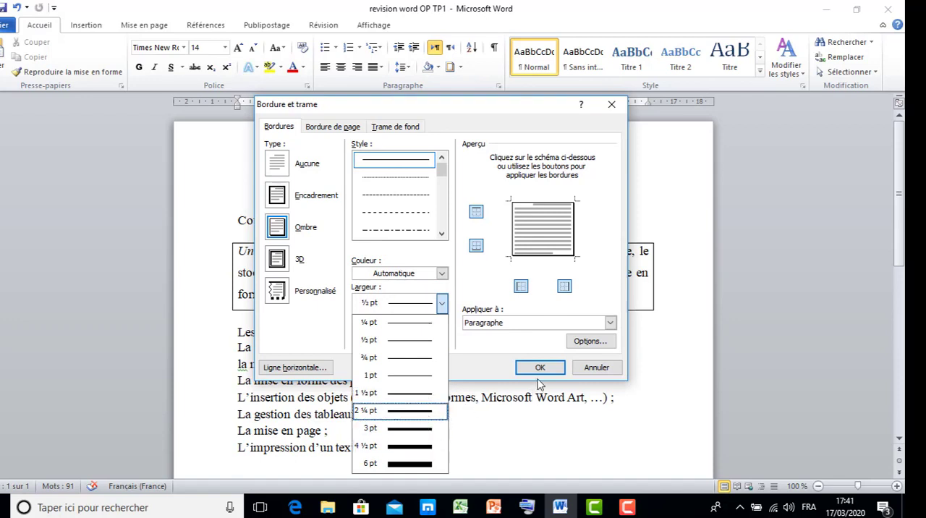
Step: Set a light grey background fill for the paragraph and apply the border and shading settings
click(396, 128)
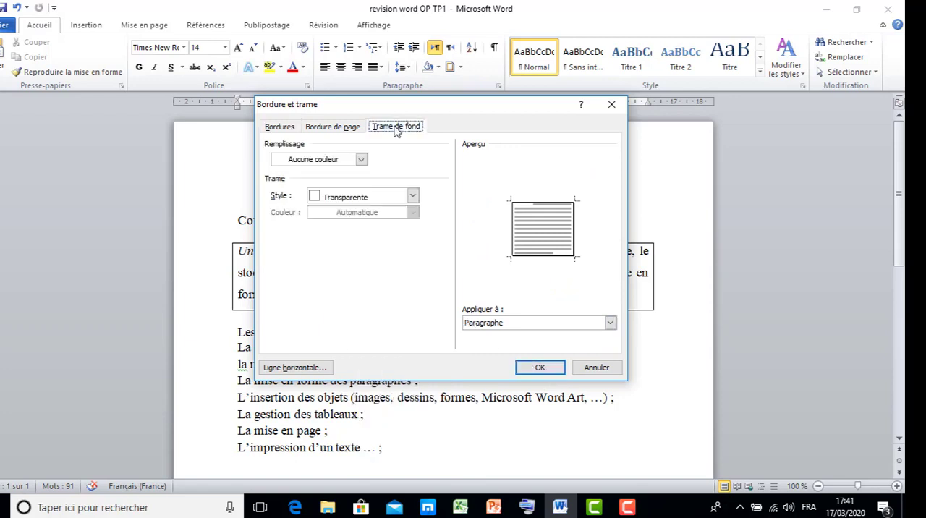
click(361, 161)
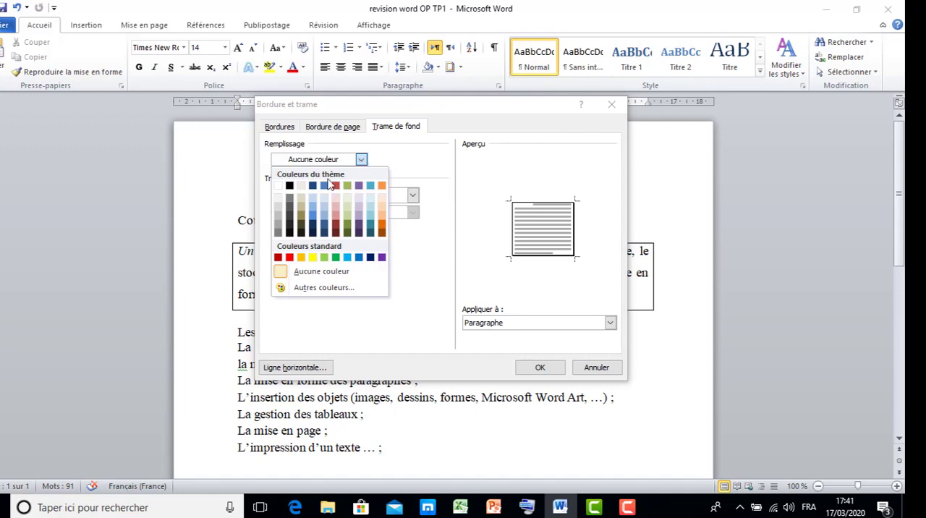
click(278, 202)
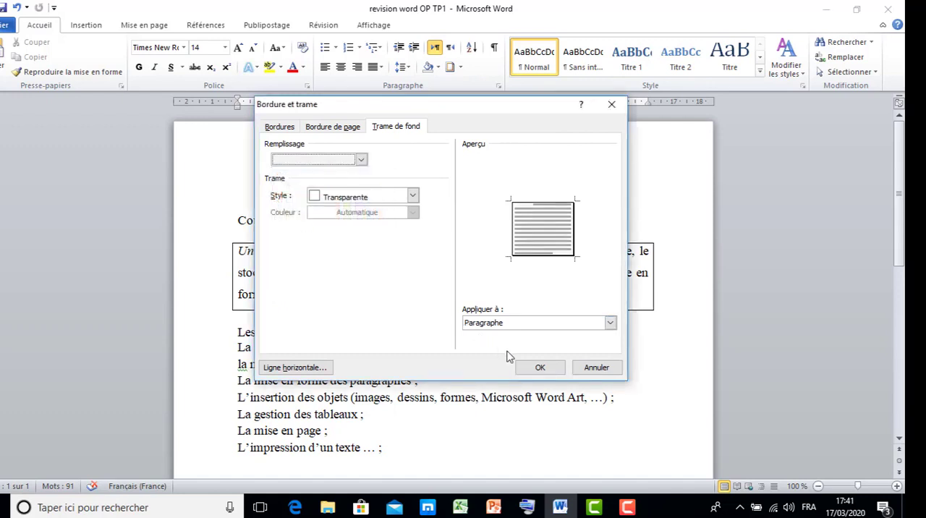
click(556, 373)
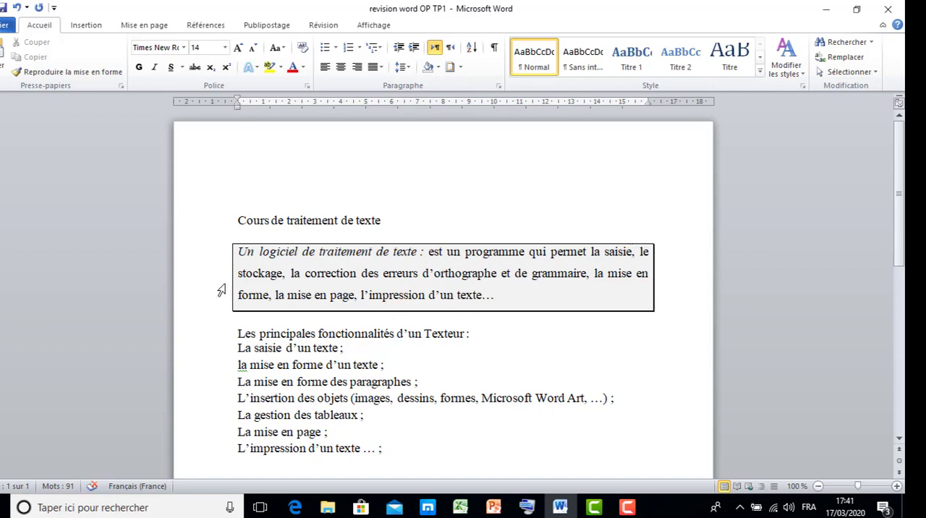
Step: Undo the background shading and all the borders of the "Un logiciel de traitement de texte" paragraph
click(16, 8)
click(16, 8)
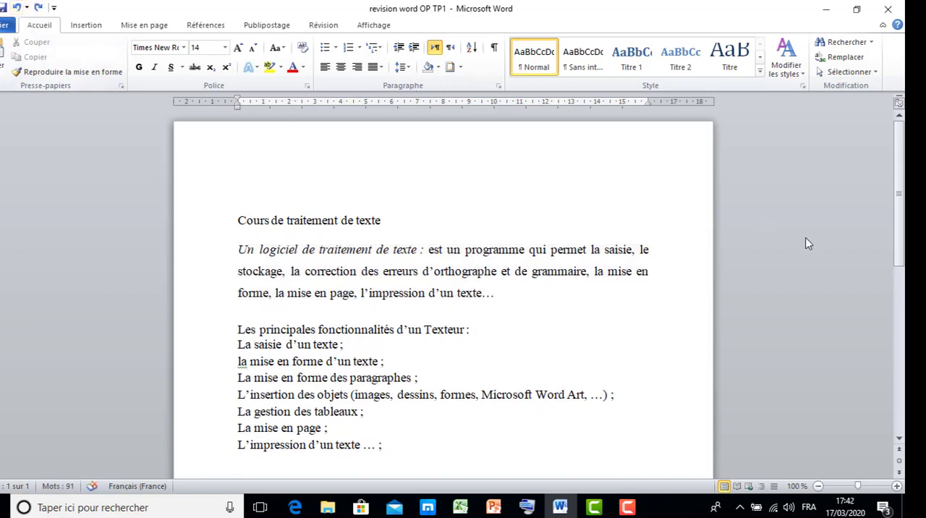
Step: Apply four-diamond bullets to the list from "La saisie d'un texte" to "L'impression d'un texte"
scroll(749, 226, down, 1)
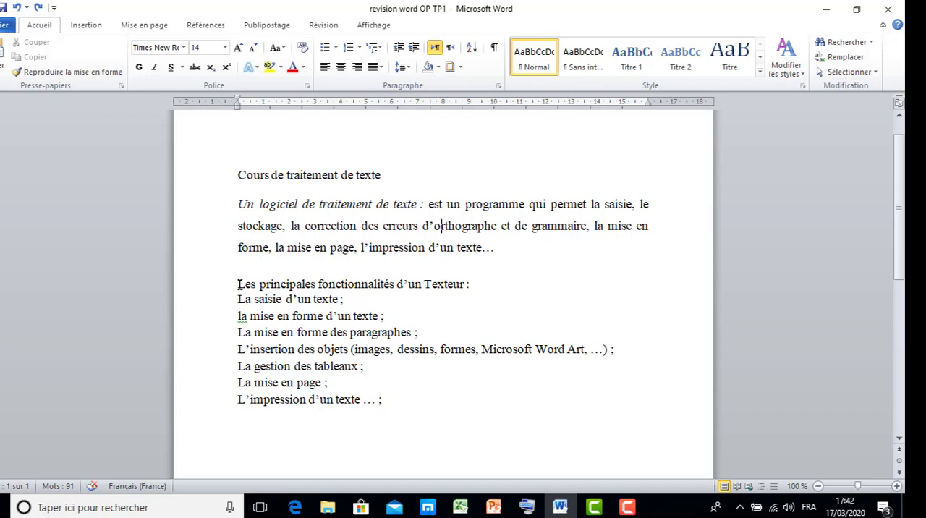
drag(238, 283, 368, 399)
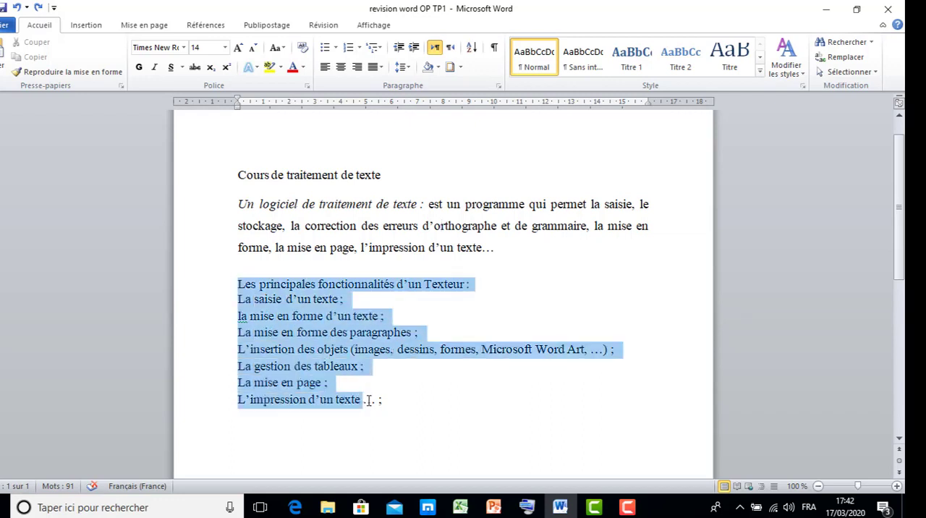
click(357, 329)
drag(237, 299, 376, 399)
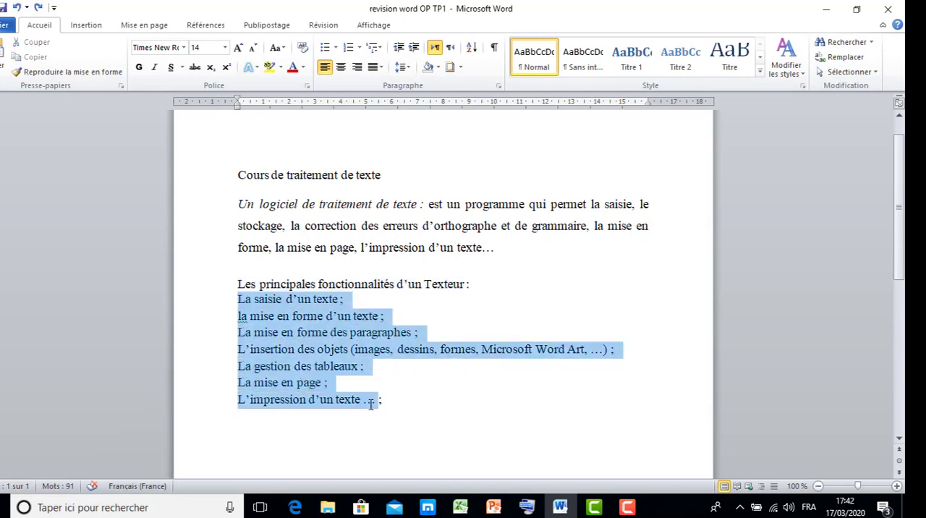
click(335, 48)
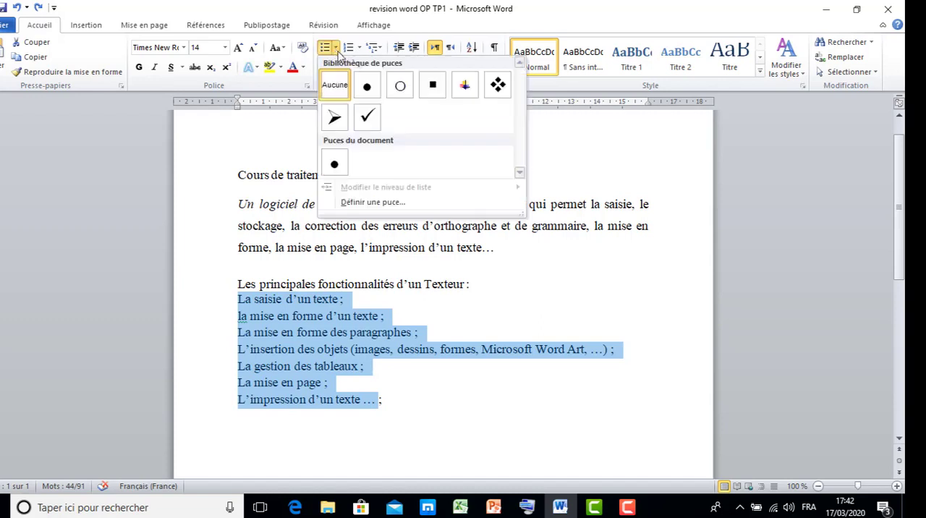
click(498, 85)
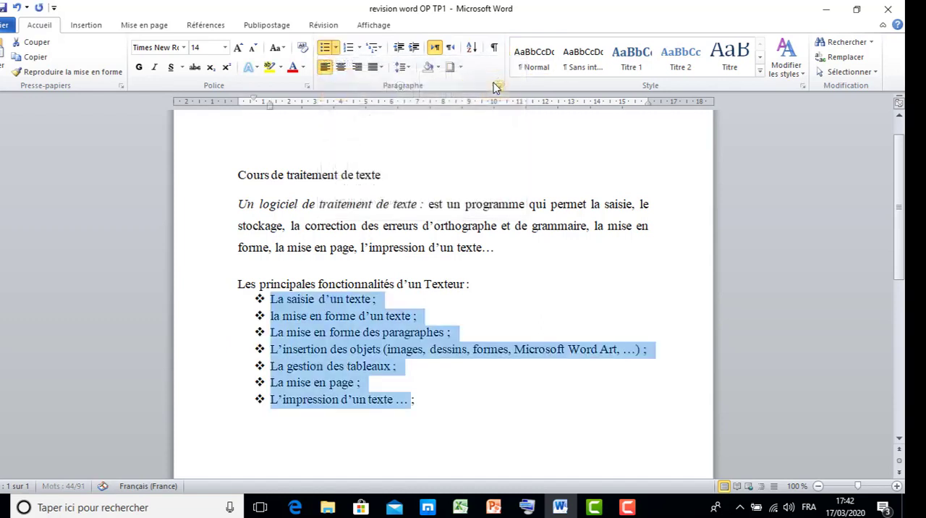
Step: Change the selected list to upper-case Roman numbering (I., II., III.)
click(360, 48)
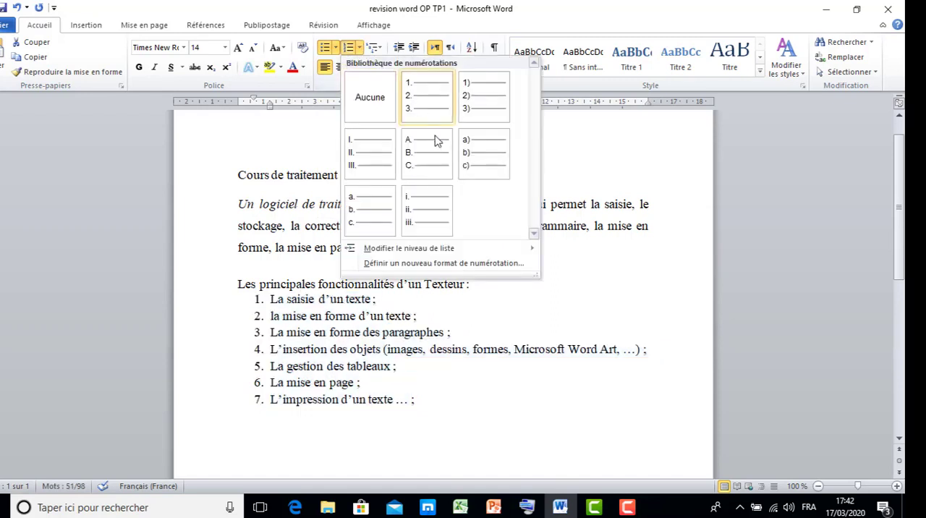
click(373, 152)
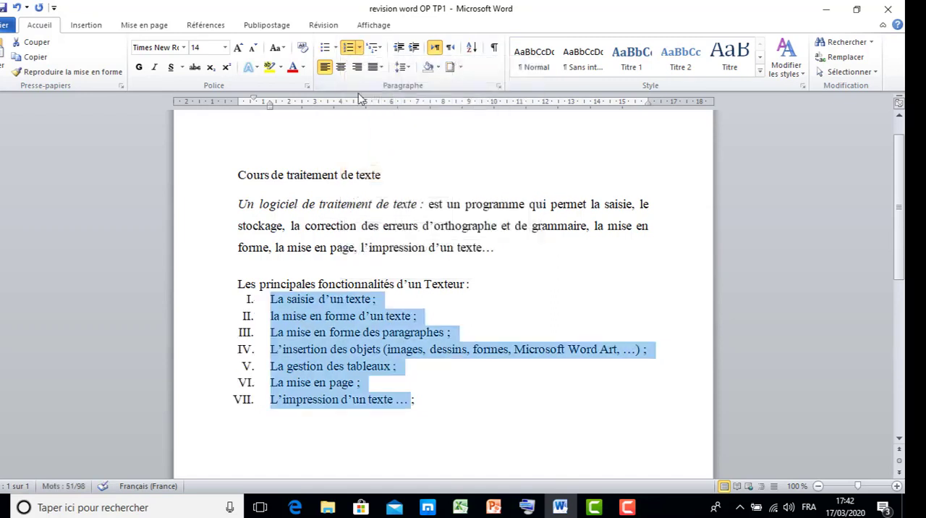
Step: Apply arrowhead bullets to the list from "La saisie d'un texte" to "L'impression d'un texte"
click(336, 49)
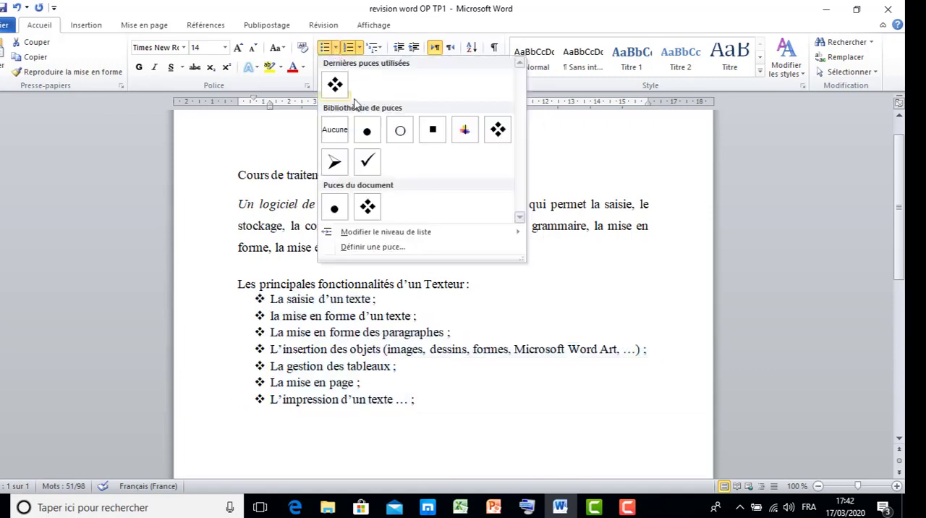
click(335, 164)
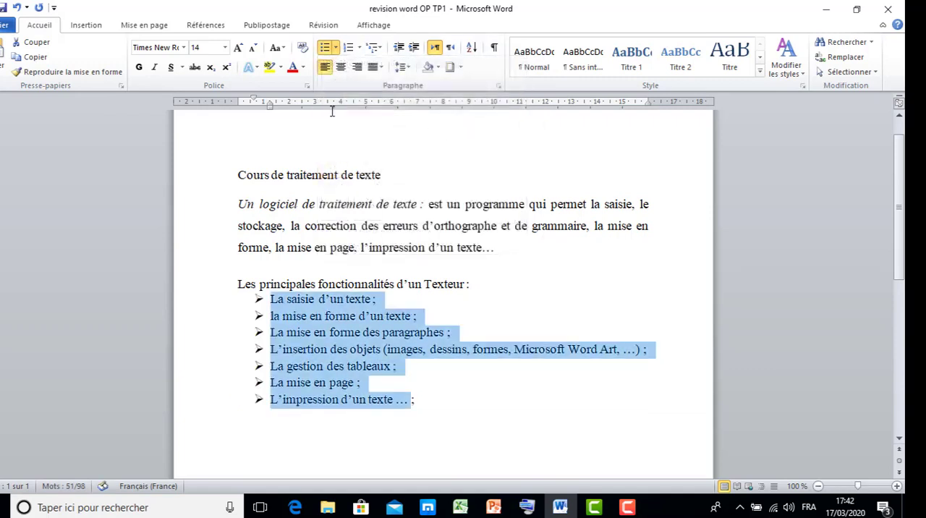
Step: Define a new bullet from the Wingdings symbol with character code 238 and apply it to the selected list
click(334, 49)
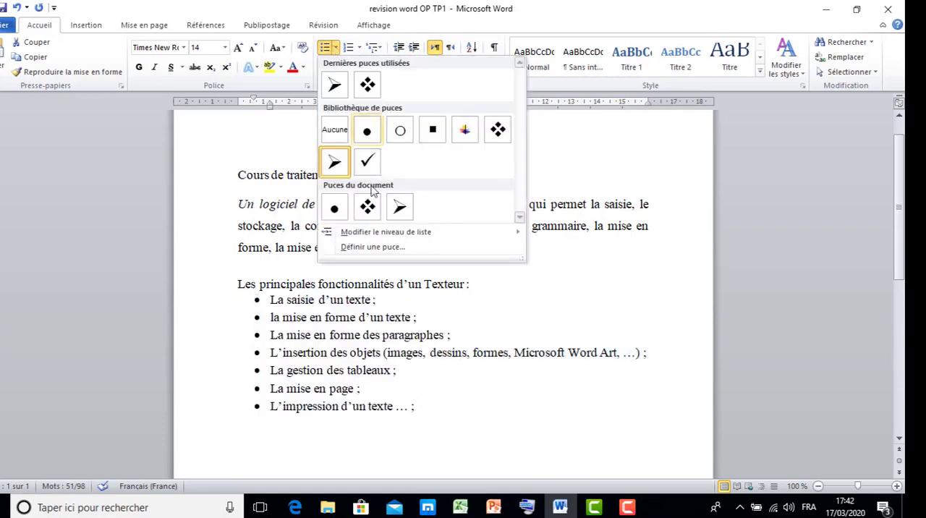
click(372, 248)
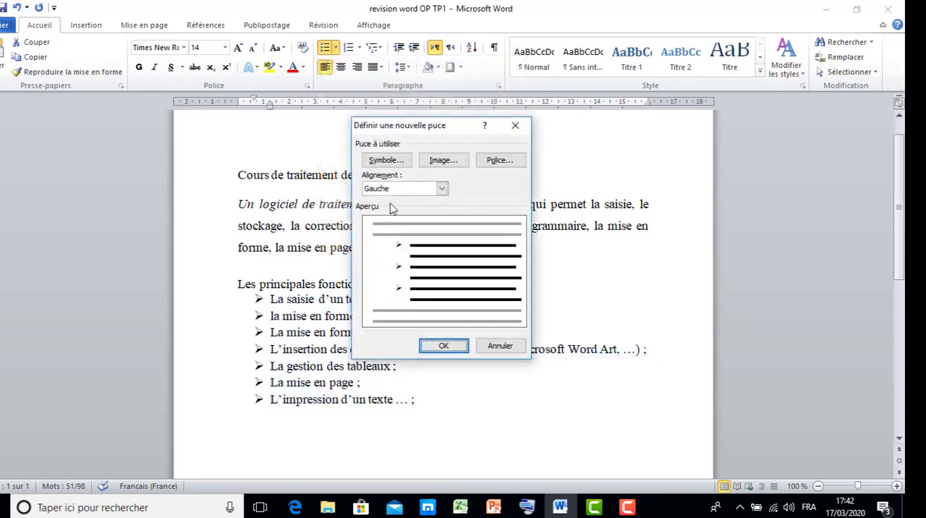
click(386, 161)
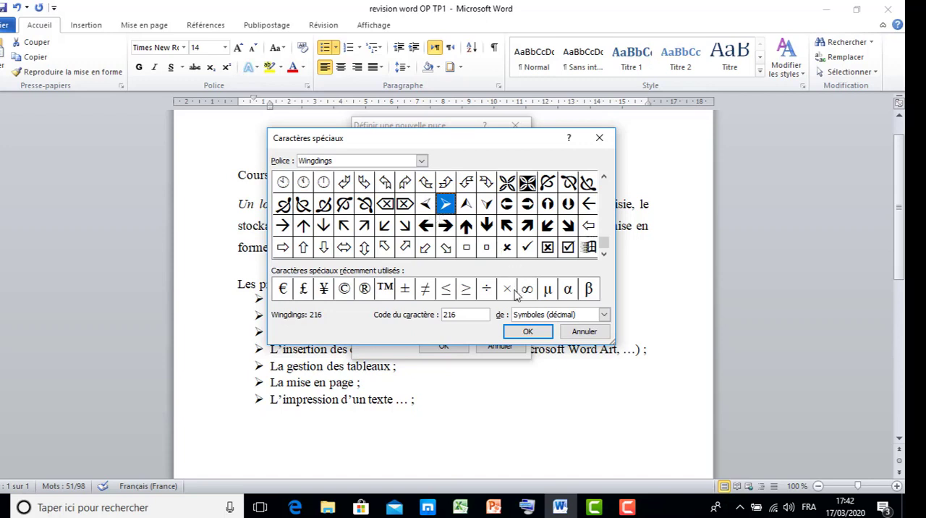
click(568, 226)
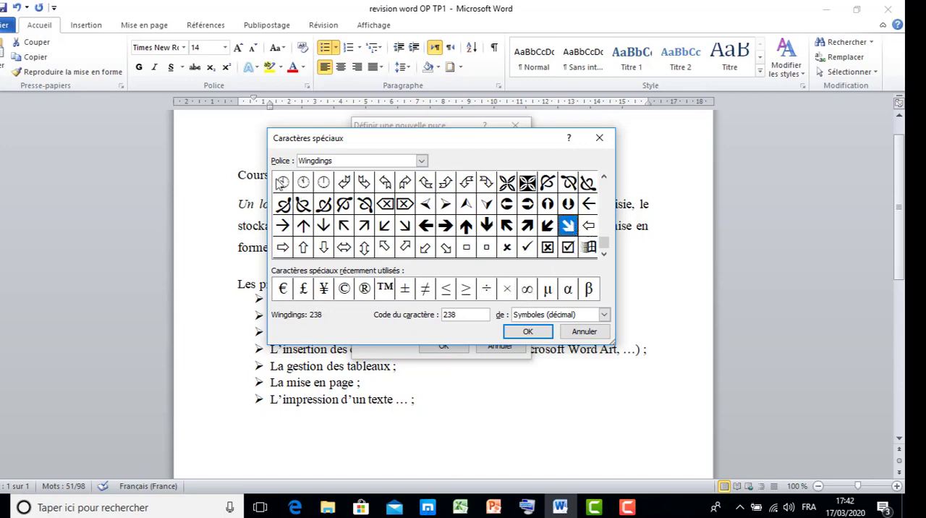
click(535, 336)
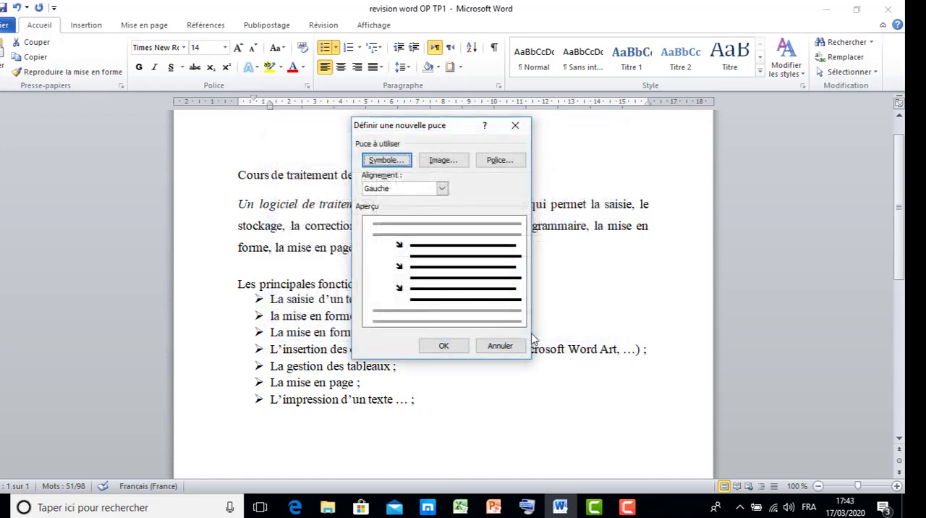
click(444, 345)
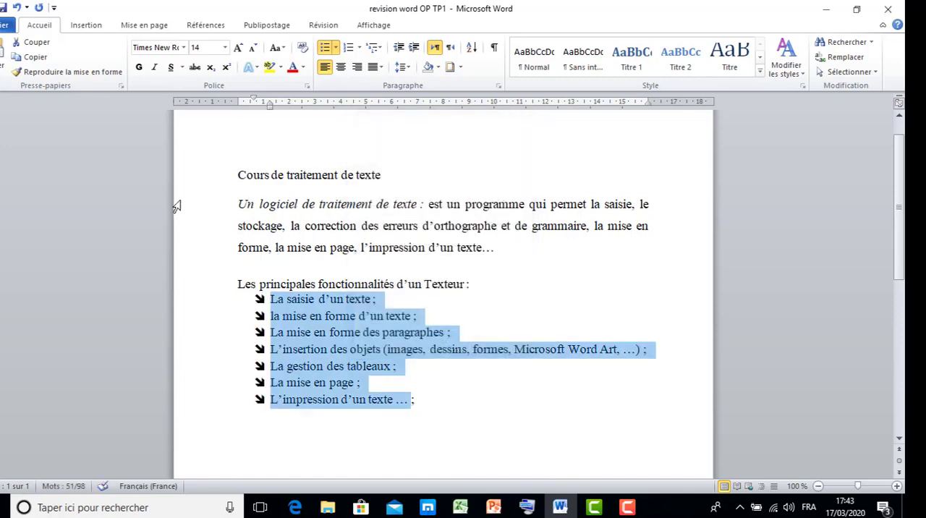
Step: Undo the bullet and numbering changes on the list until its items are plain paragraphs
click(16, 7)
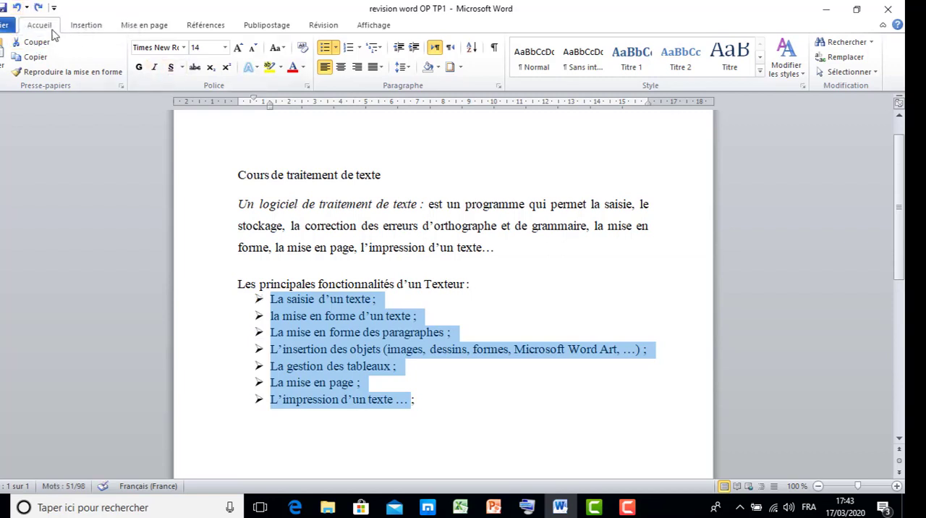
click(18, 8)
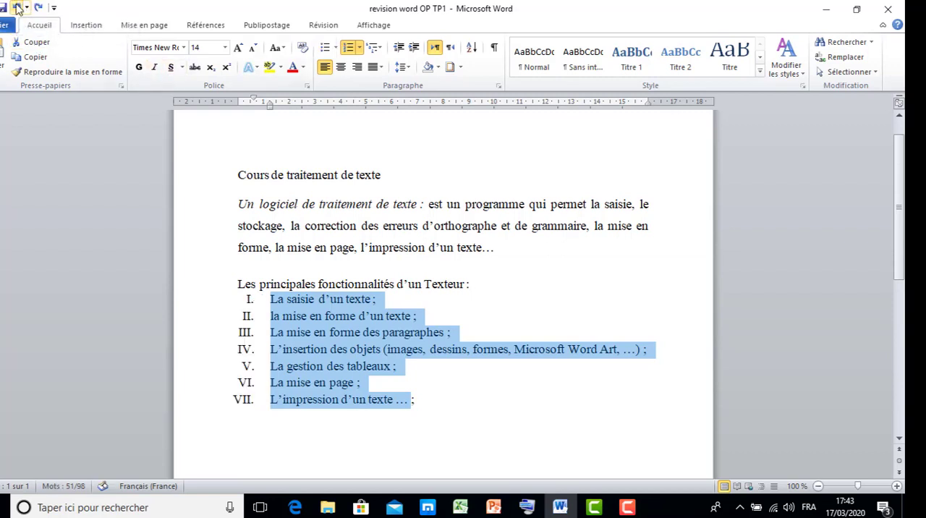
click(18, 8)
click(17, 7)
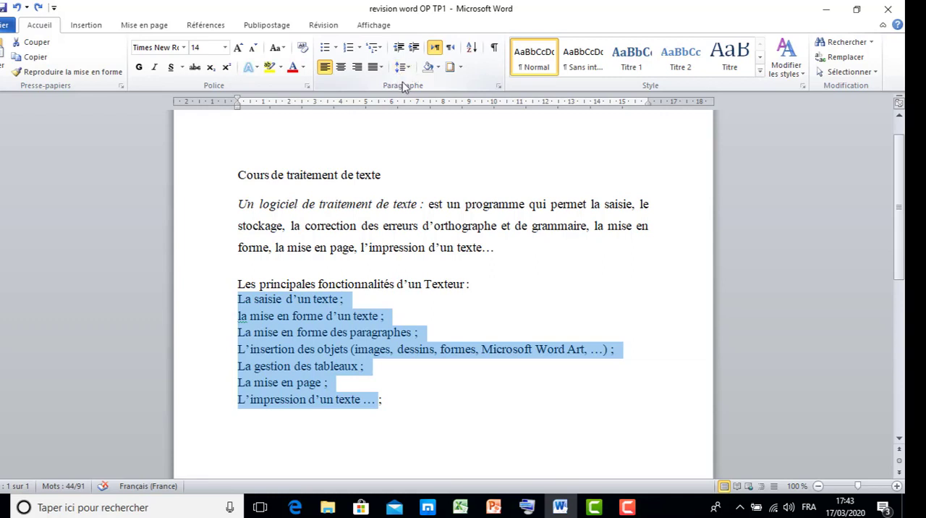
Step: Increase the indent of the "Un logiciel de traitement de texte" paragraph by four levels
click(295, 204)
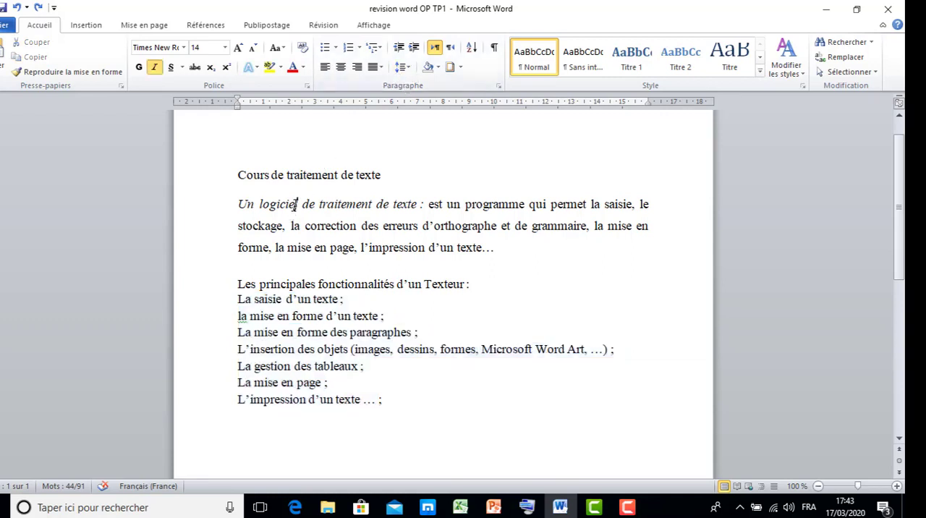
click(416, 52)
click(416, 52)
click(416, 52)
click(416, 52)
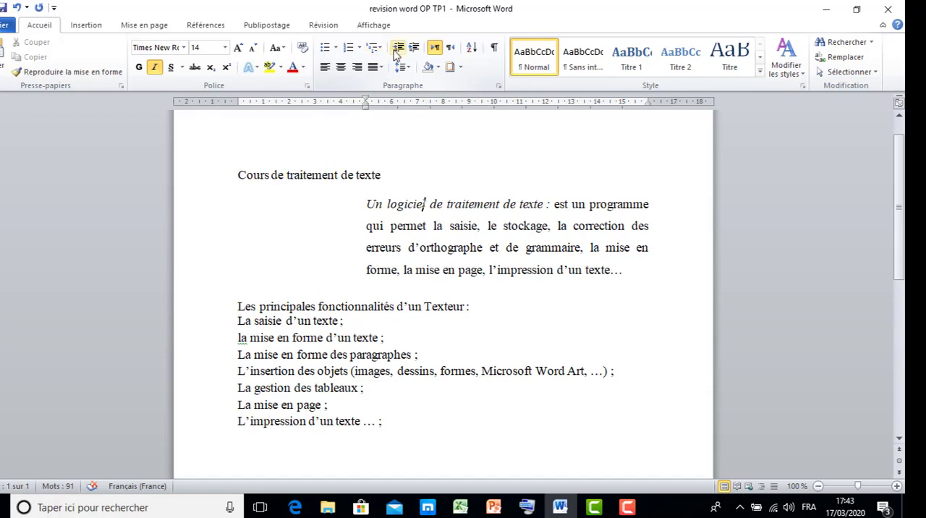
Step: Decrease the indent of the "Un logiciel de traitement de texte" paragraph by four levels, back to the margin
click(396, 54)
click(396, 54)
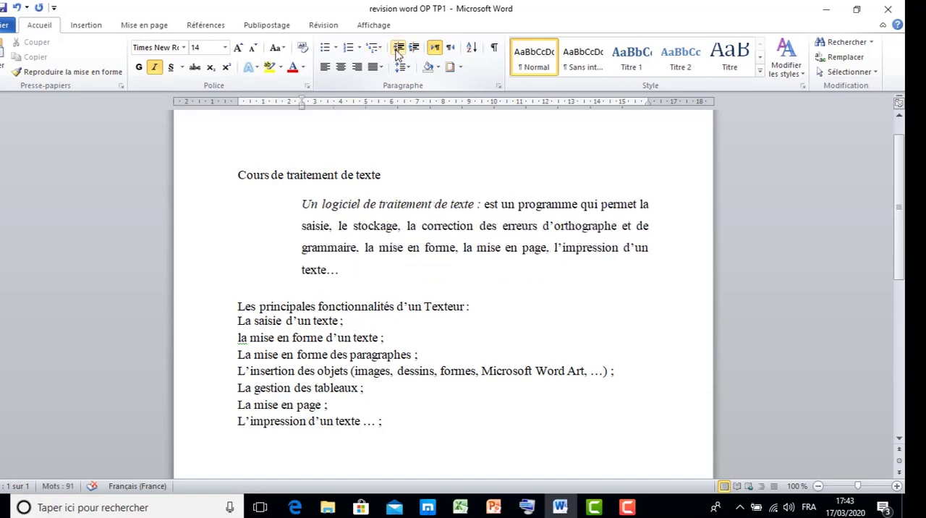
click(396, 53)
click(396, 54)
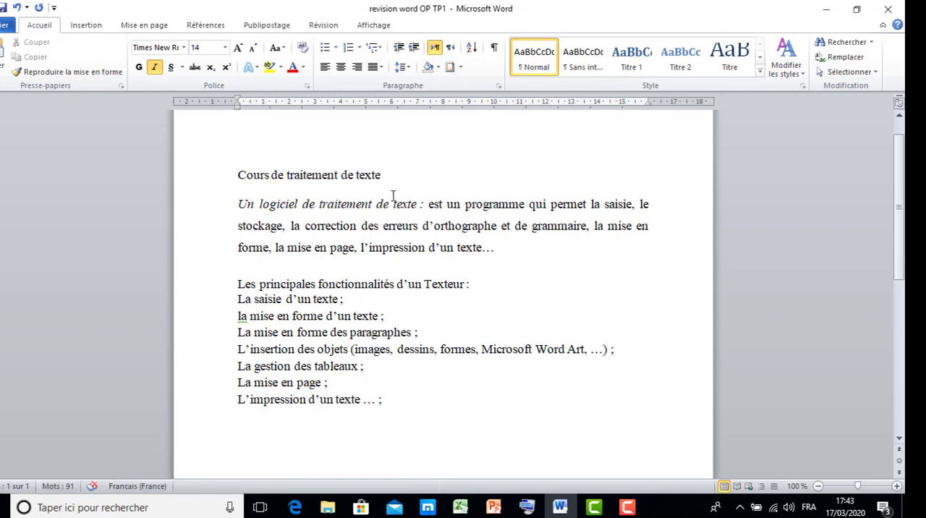
Step: Select "Cours de traitement" in the title, deselect it, and select and deselect the word "programme" in the paragraph below
click(420, 226)
drag(239, 174, 337, 171)
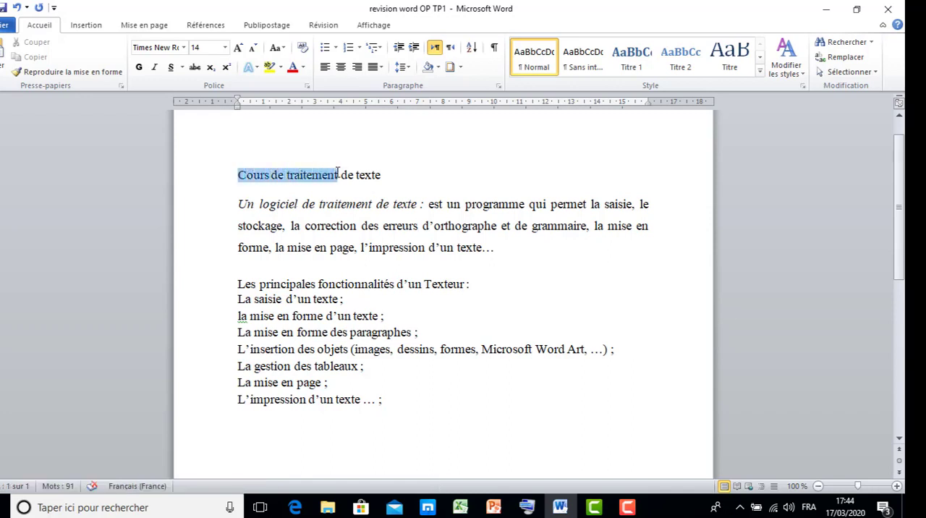
click(319, 181)
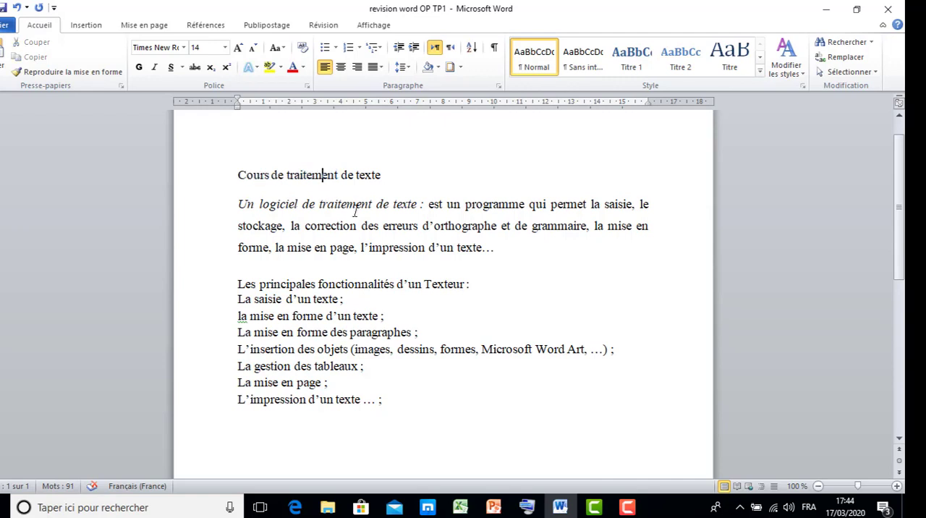
double_click(488, 204)
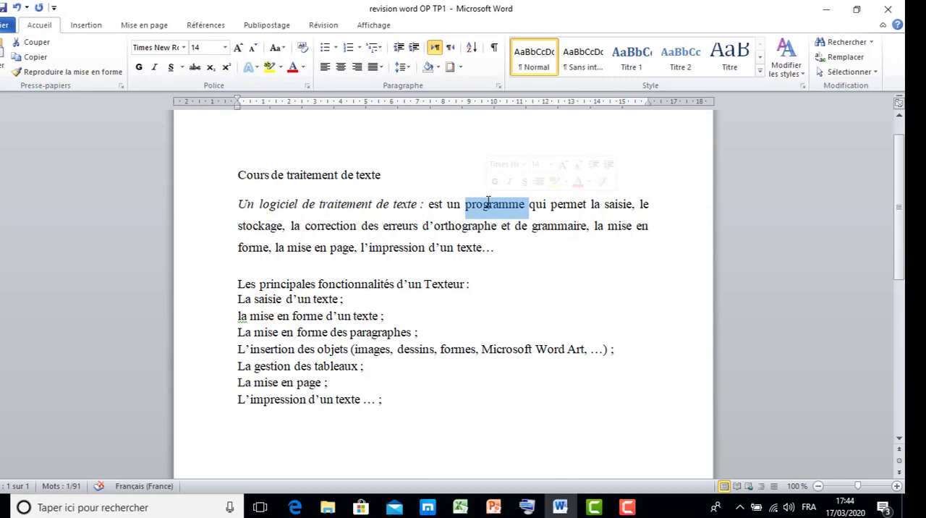
click(488, 204)
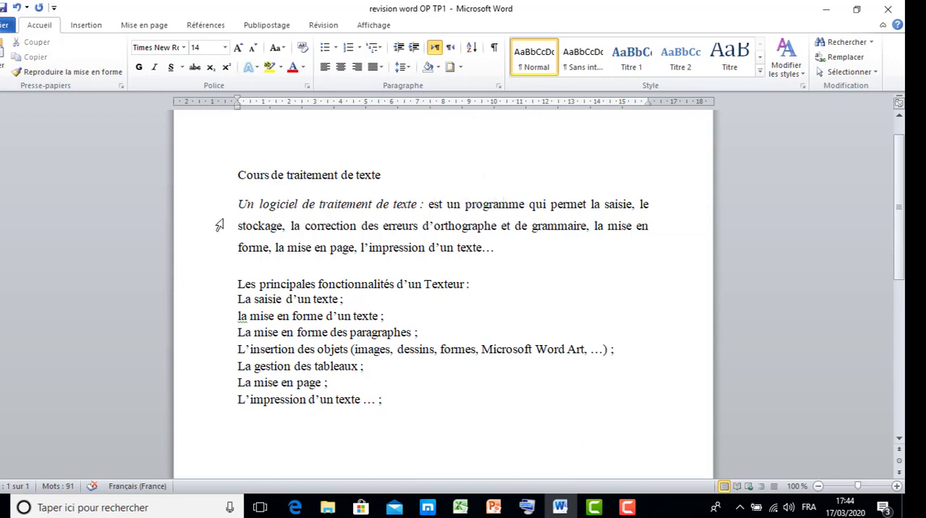
Step: Select the title line and each line of the paragraph below it one at a time, and clear the selection
click(191, 214)
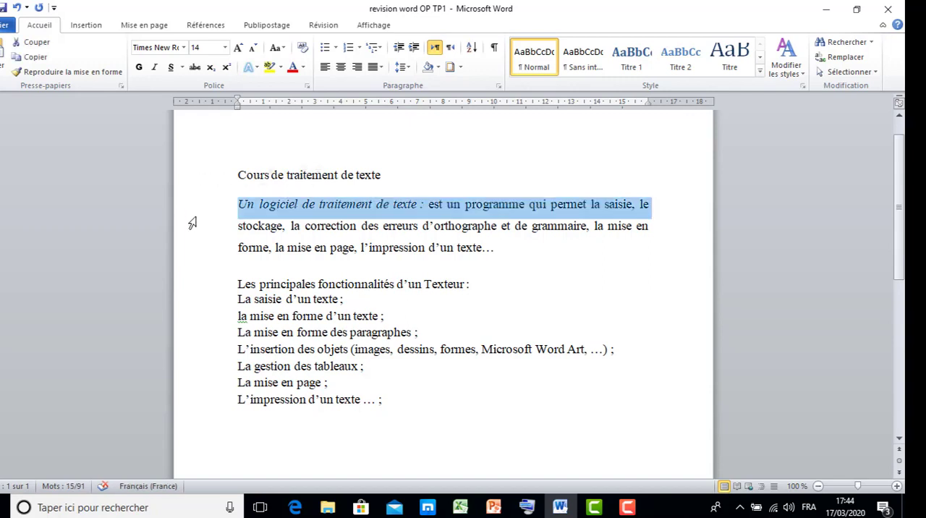
click(191, 230)
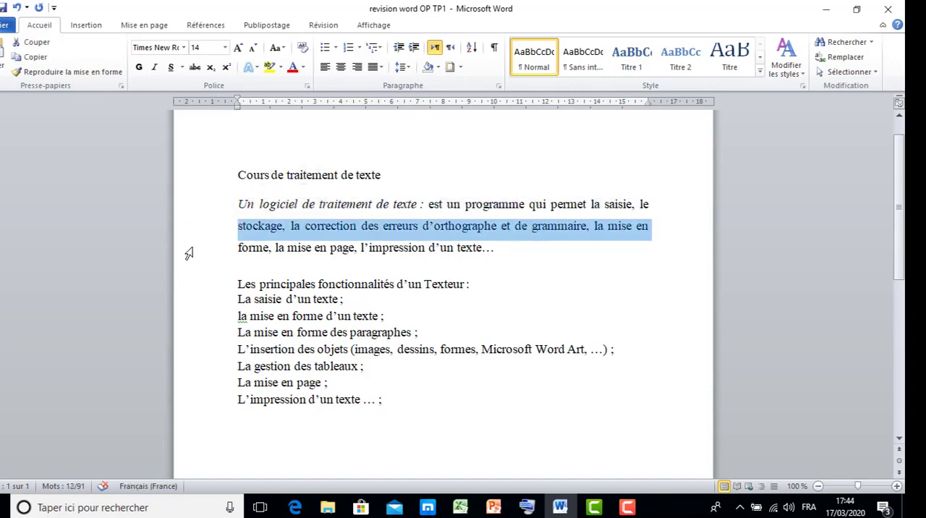
click(188, 254)
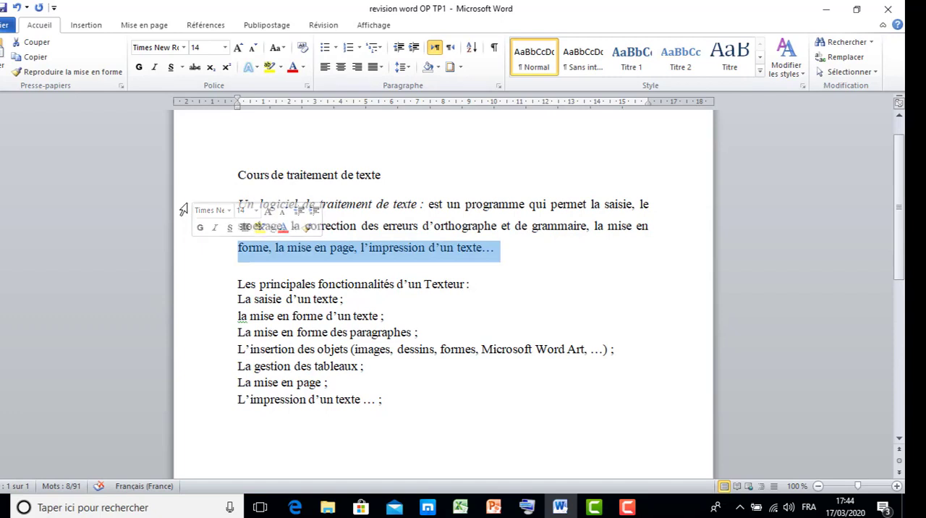
click(189, 177)
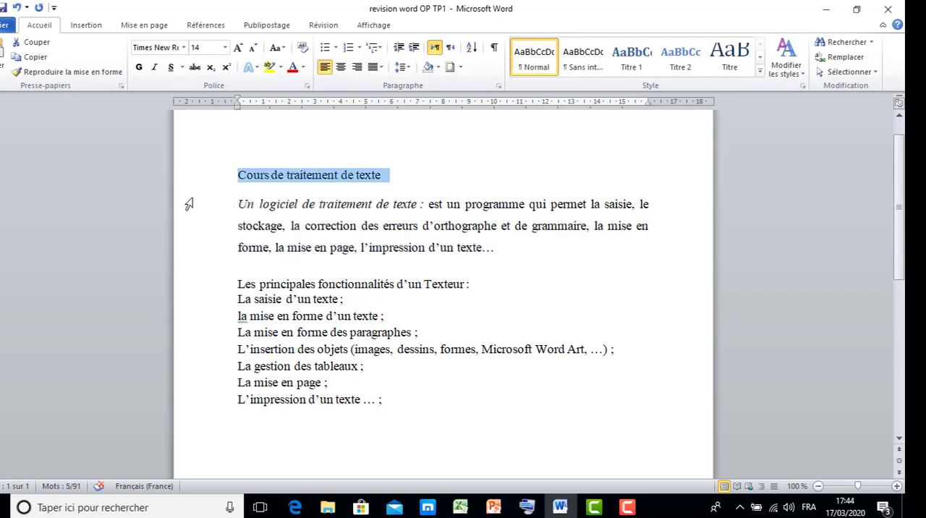
click(189, 205)
click(186, 227)
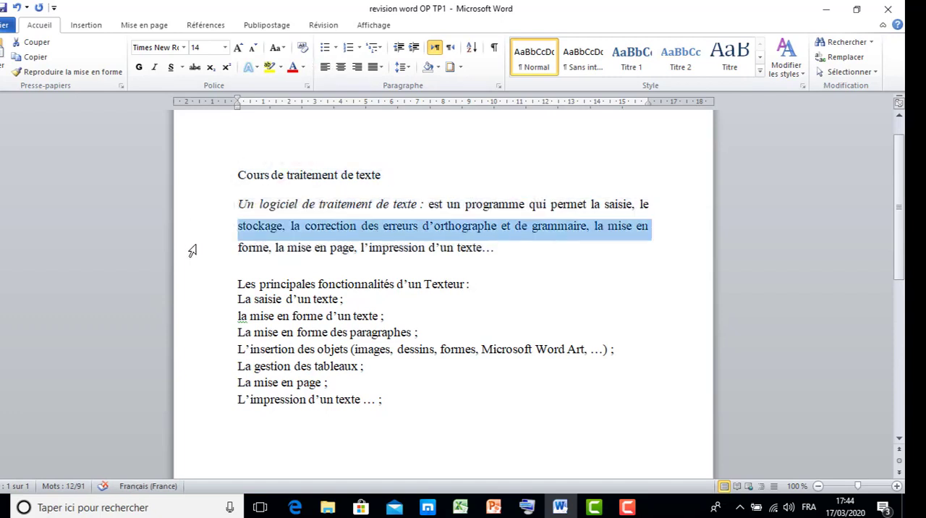
click(192, 250)
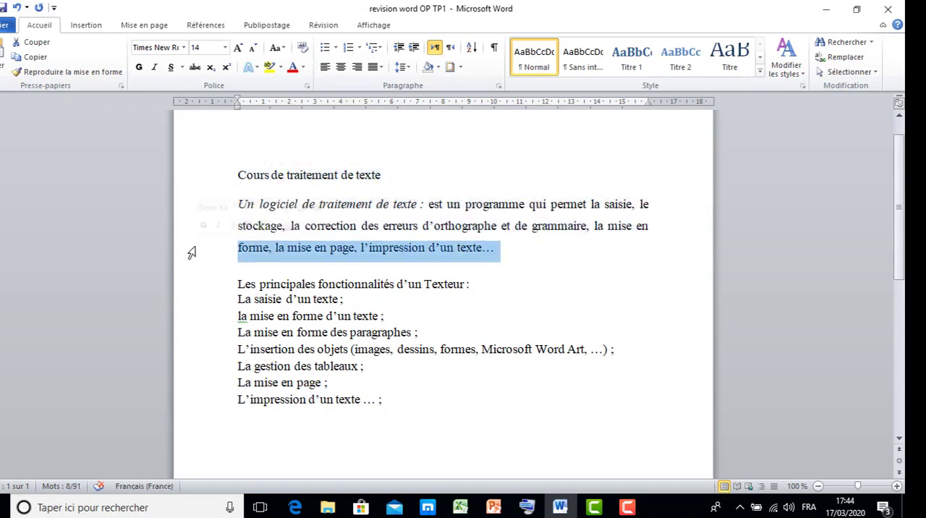
click(406, 208)
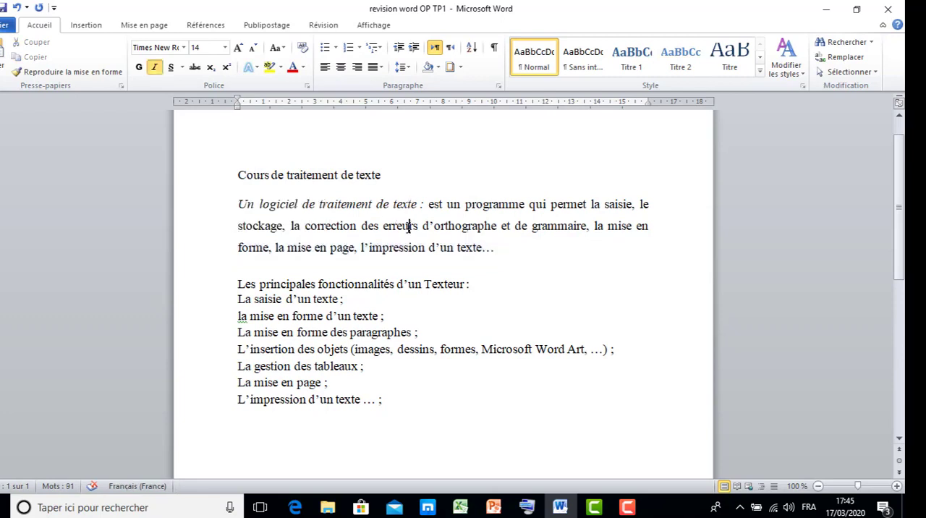
Step: Practise selecting the whole "Un logiciel de traitement de texte" paragraph, both from within its text and from the margin
double_click(409, 226)
click(409, 228)
triple_click(406, 227)
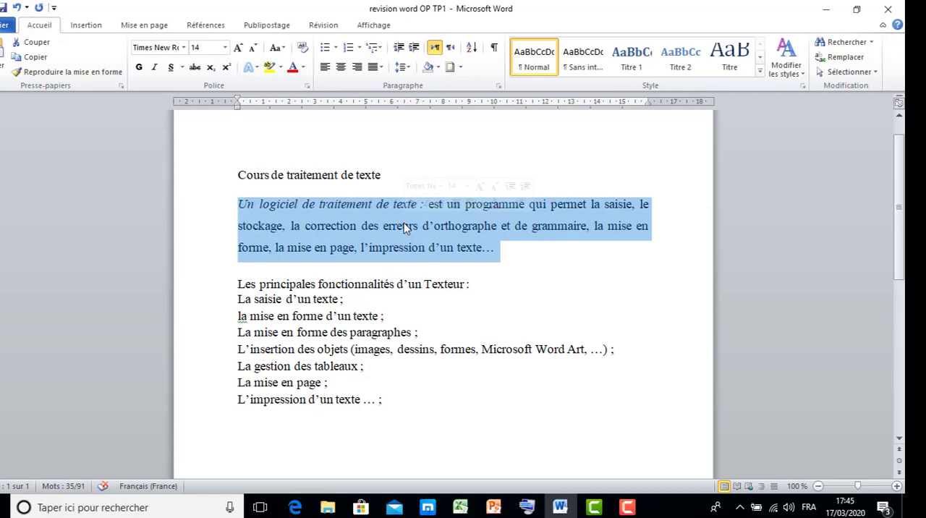
click(400, 230)
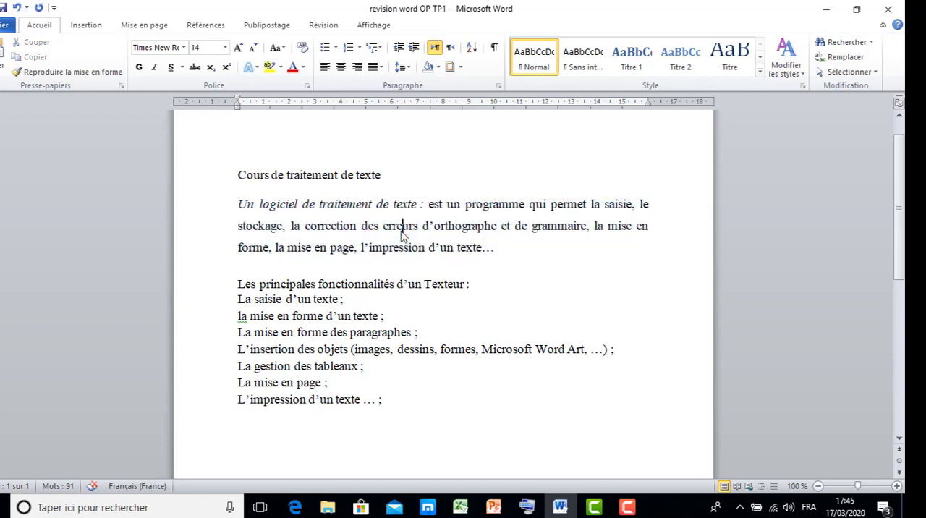
triple_click(401, 230)
click(400, 231)
double_click(184, 239)
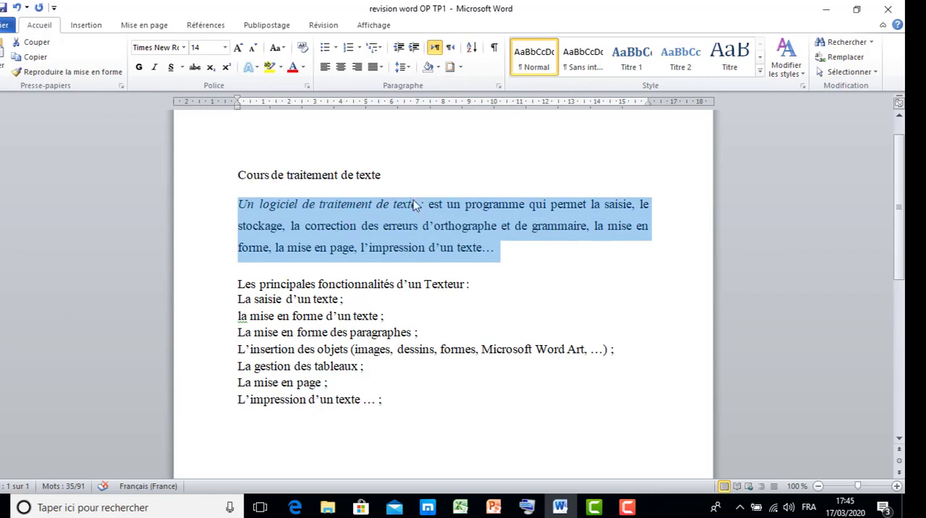
Step: Select the single word "texte" before the colon, followed by the entire first line of the paragraph
double_click(413, 206)
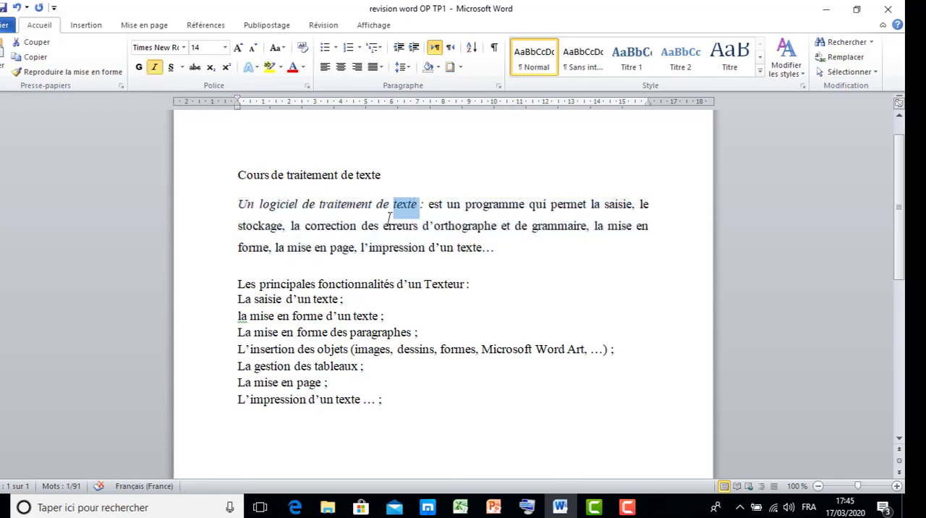
click(397, 209)
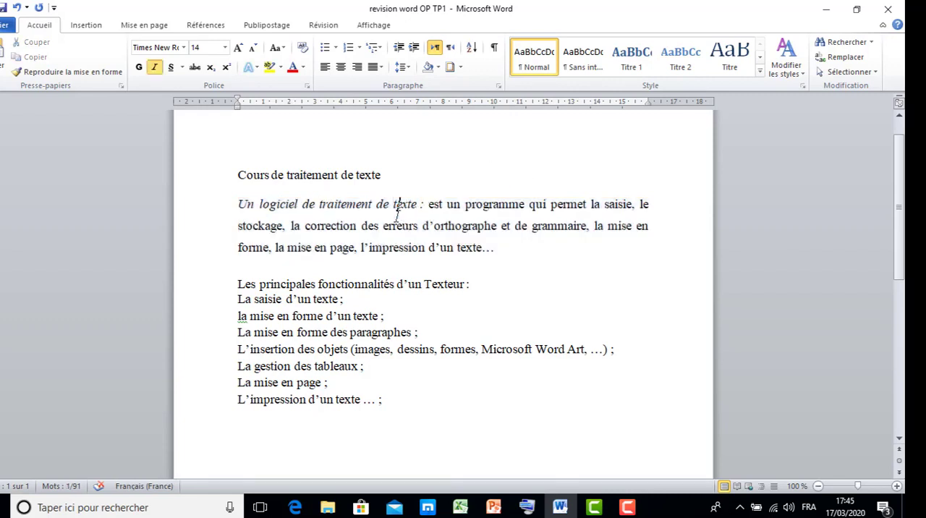
click(184, 208)
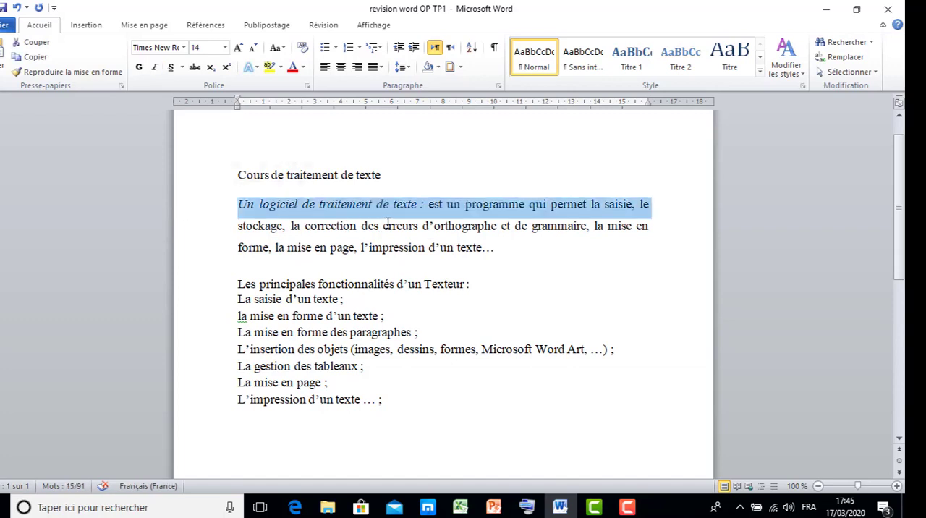
Step: Select all three lines of the "Un logiciel de traitement de texte" paragraph, deselect them, and reselect the whole paragraph
triple_click(397, 224)
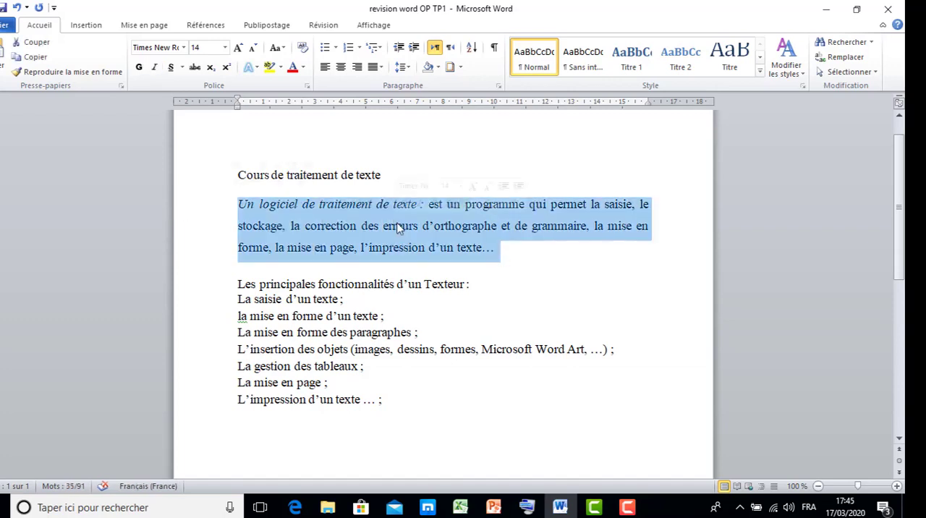
click(397, 225)
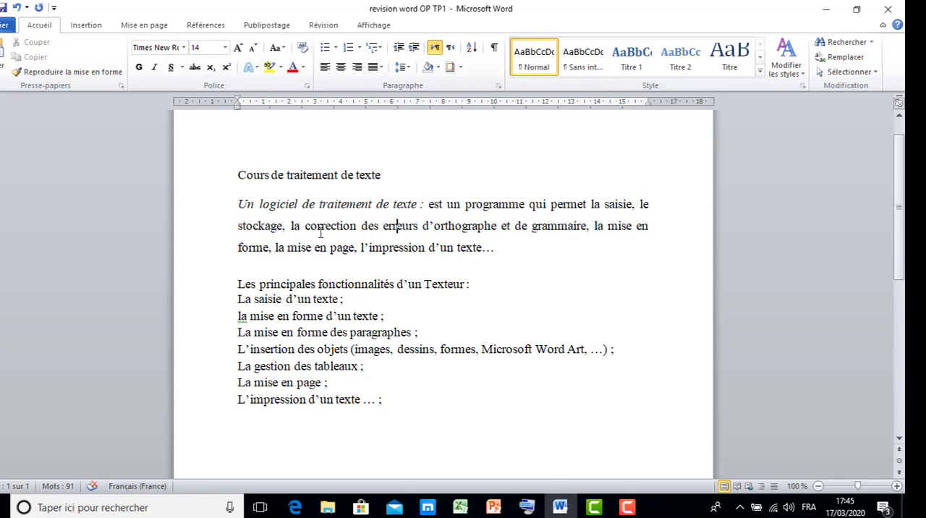
double_click(194, 245)
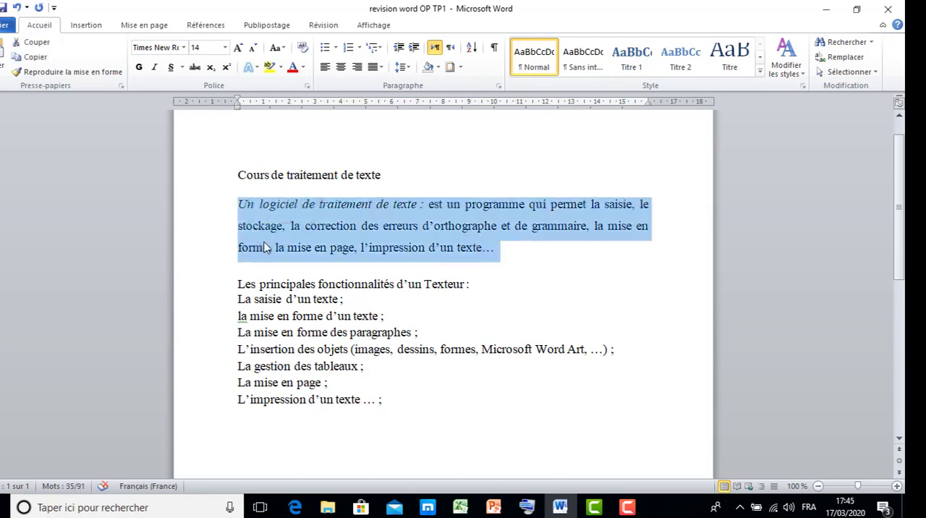
Step: Select the entire document content and clear the selection
click(236, 166)
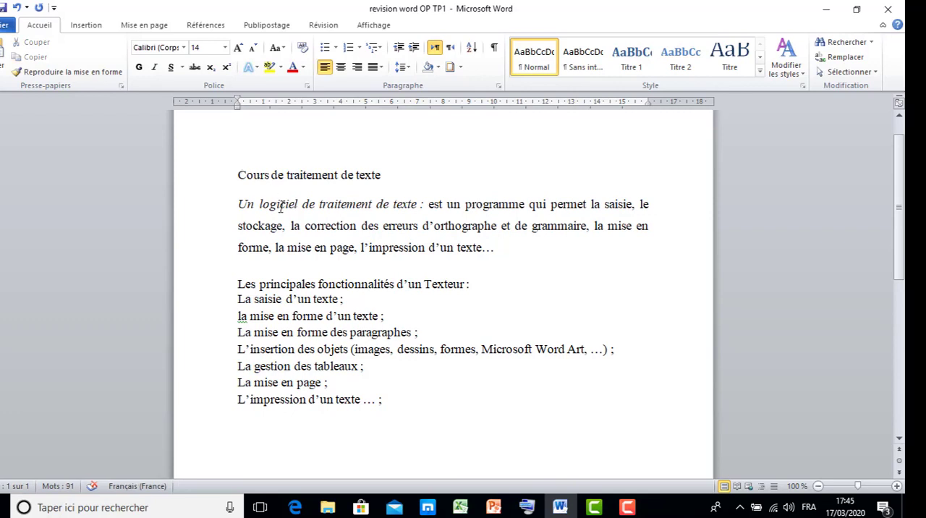
key(ctrl+a)
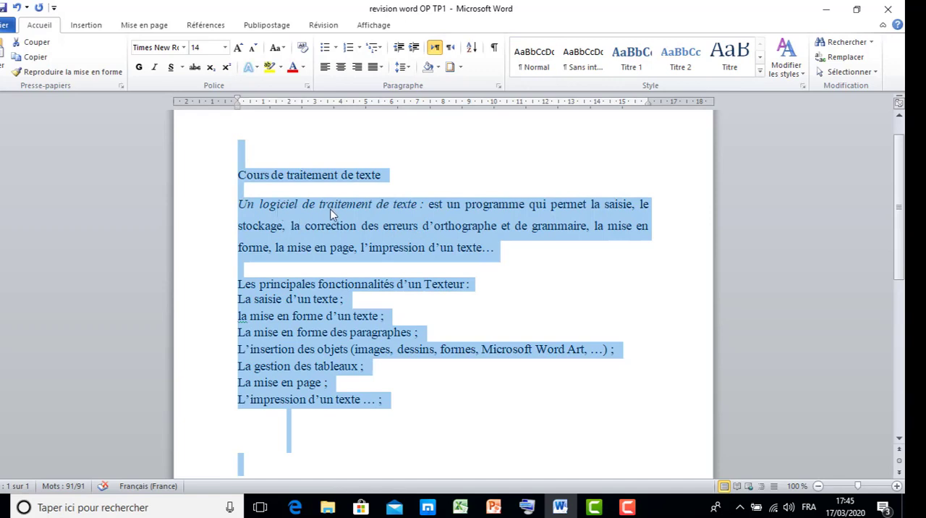
click(348, 191)
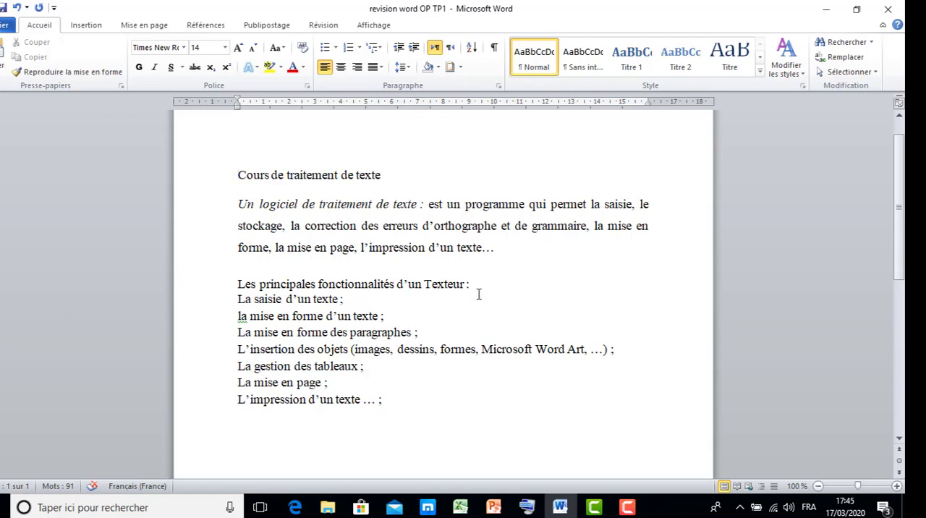
Step: Practise extending a selection from the start of "Un logiciel" to different end points, including "traitement" and "fonctionnalités", and clear it
click(239, 204)
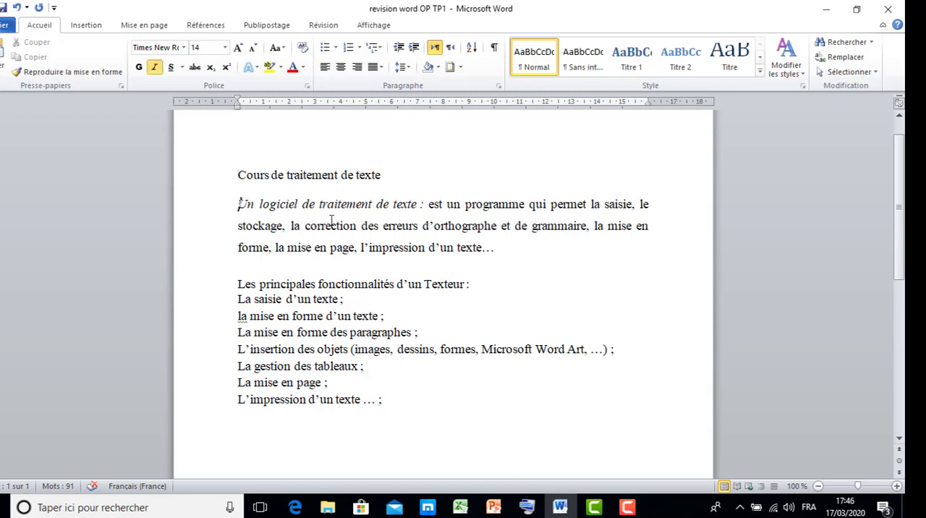
drag(384, 230, 379, 286)
drag(324, 299, 340, 299)
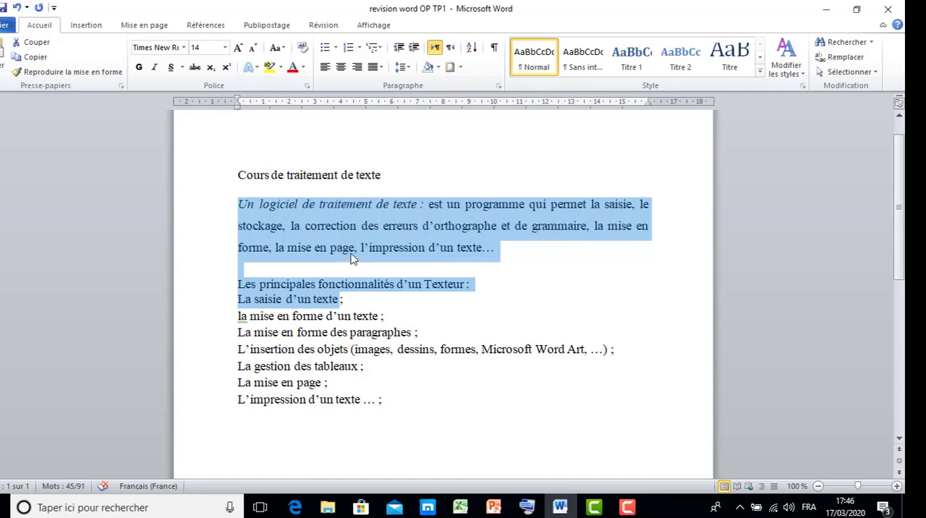
drag(353, 258, 366, 204)
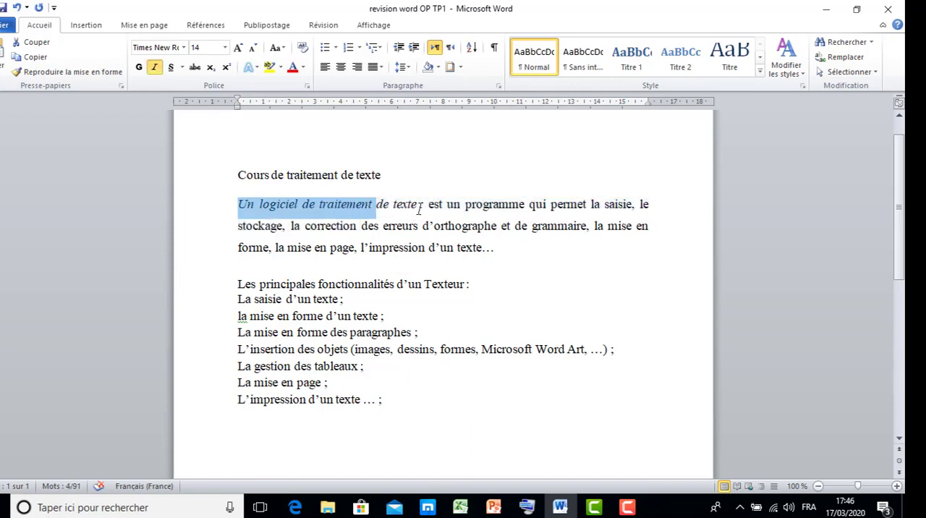
drag(458, 209, 440, 249)
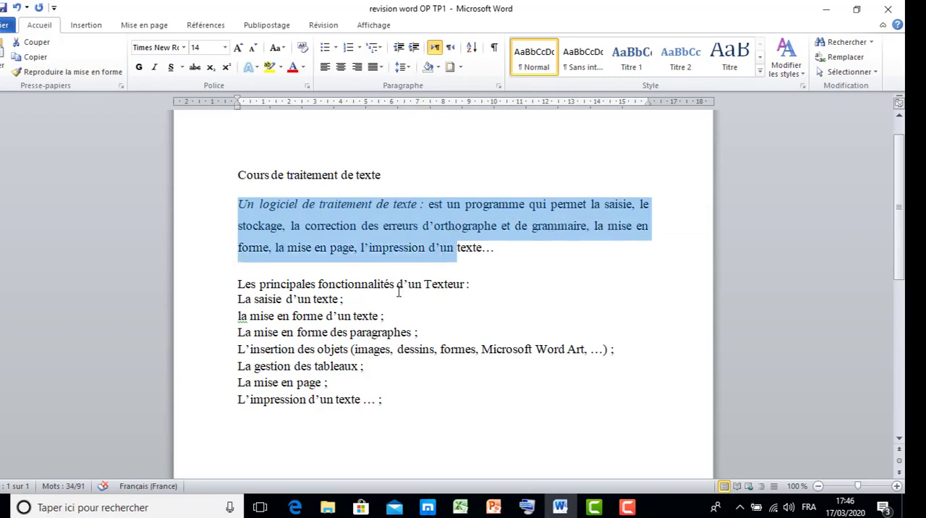
drag(397, 291, 398, 289)
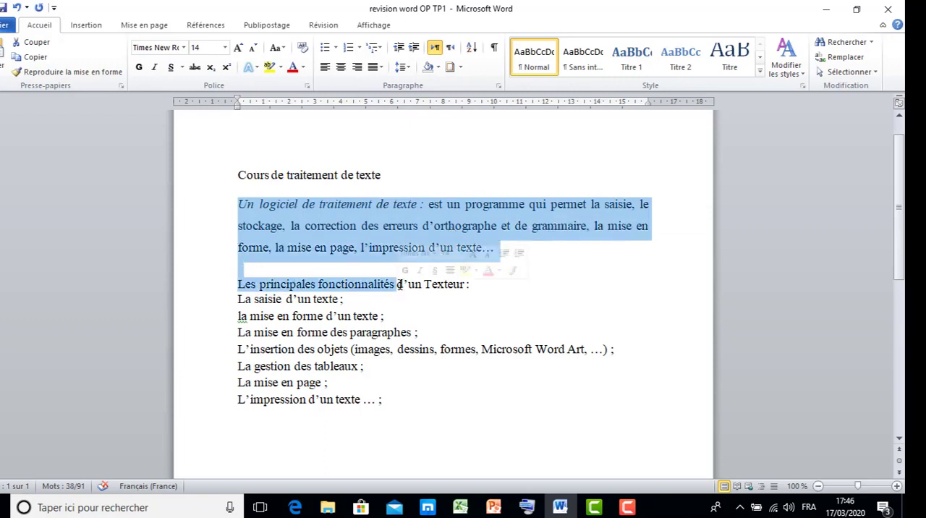
click(434, 229)
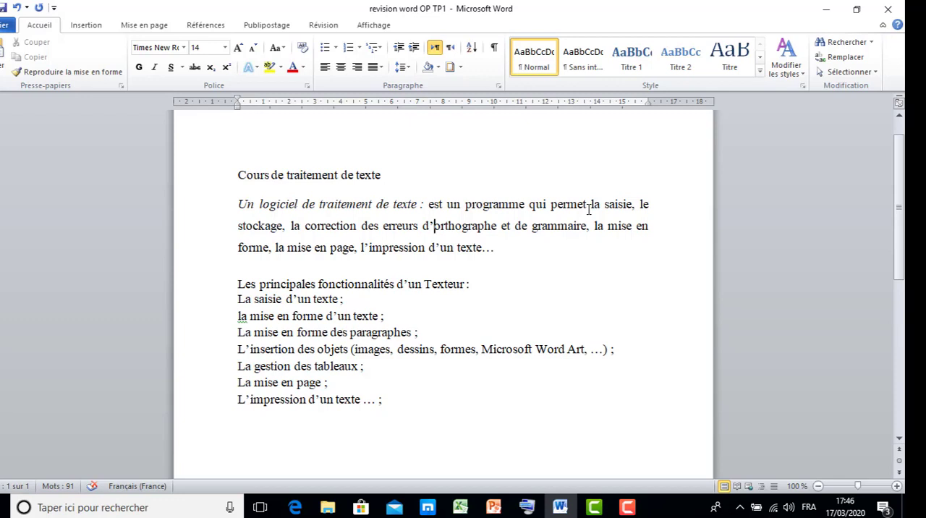
Step: Make the phrase "Un logiciel de traitement de texte" bold and underlined, toggling its italic style off and back on
drag(238, 205, 409, 204)
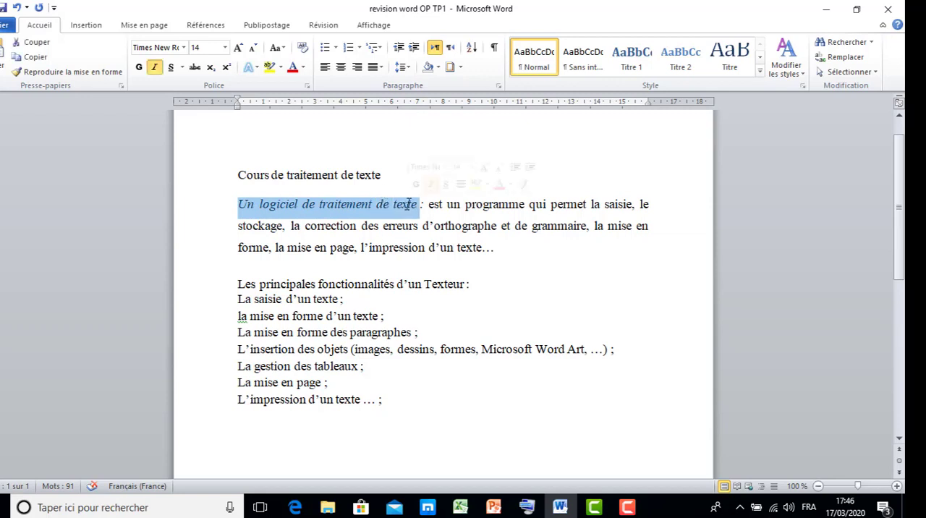
click(141, 68)
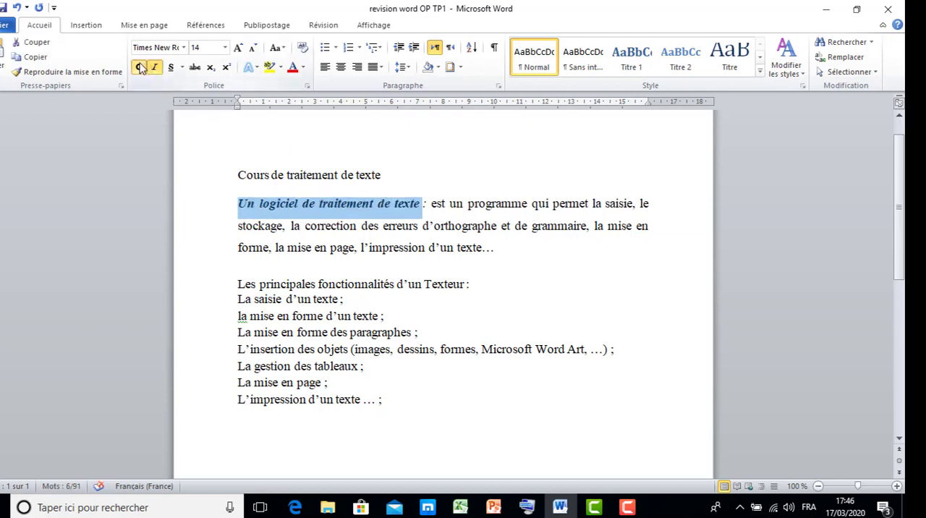
click(155, 68)
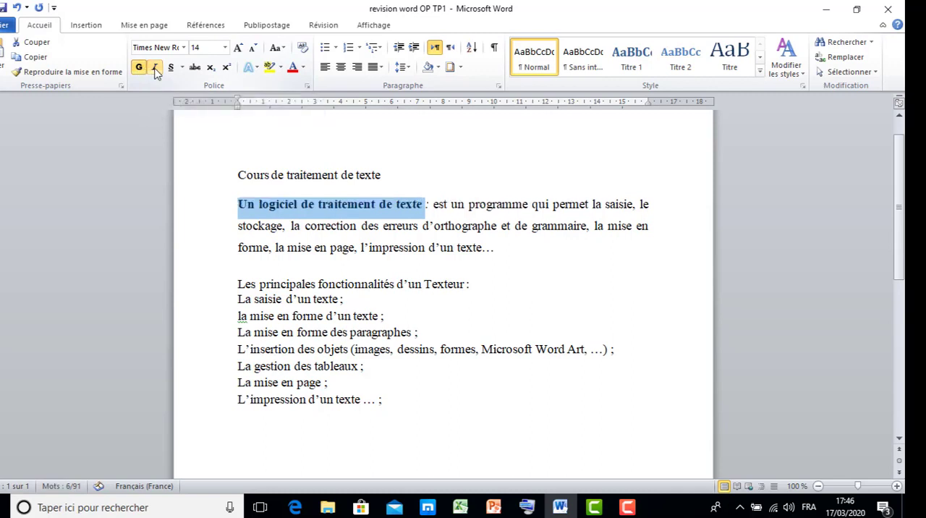
click(155, 68)
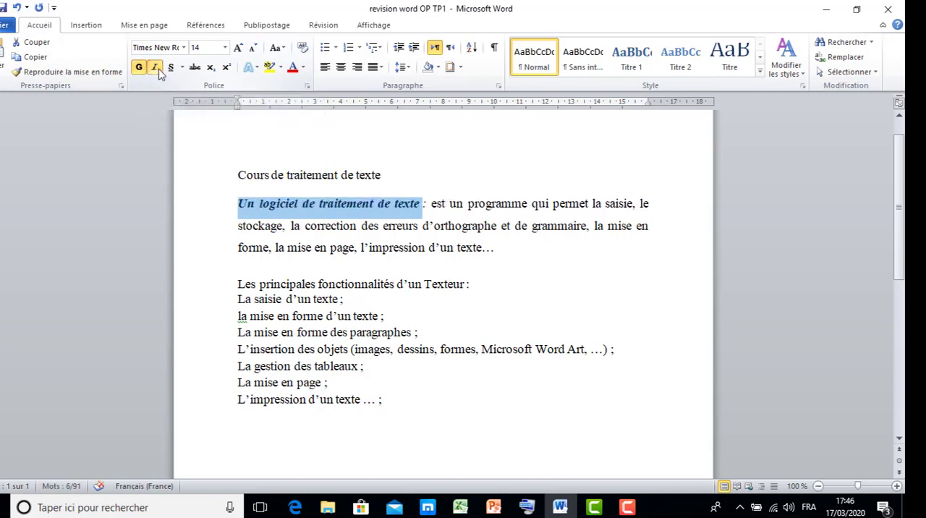
click(171, 70)
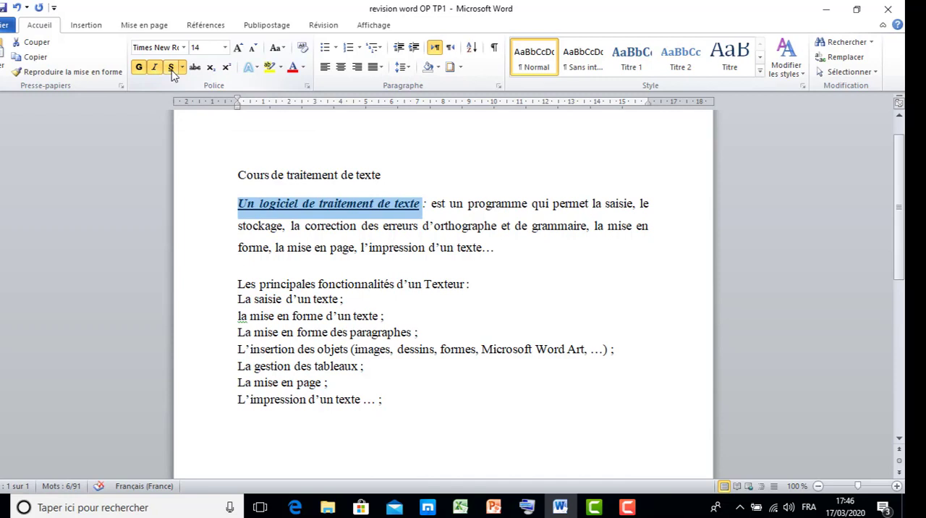
Step: Format the phrase "Un logiciel de traitement de texte" in Times New Roman, size 20, with a blue theme font colour
click(184, 48)
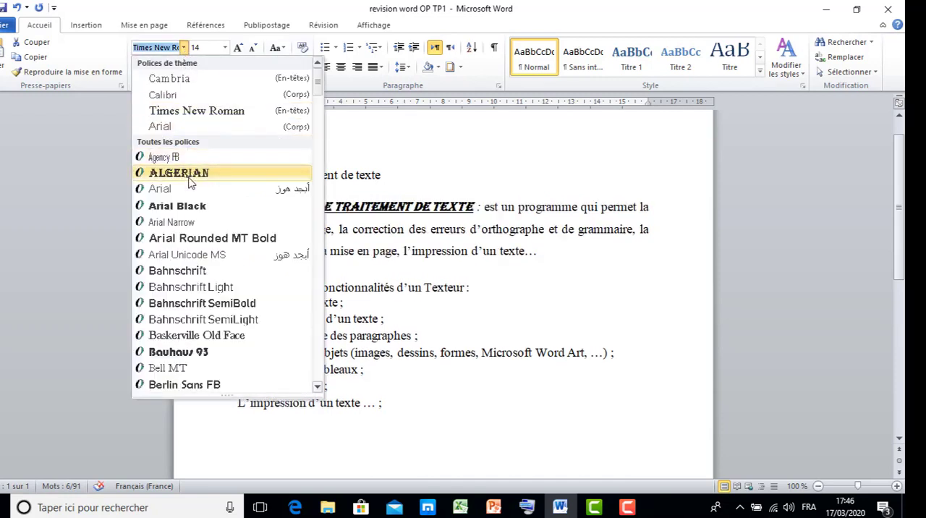
click(217, 112)
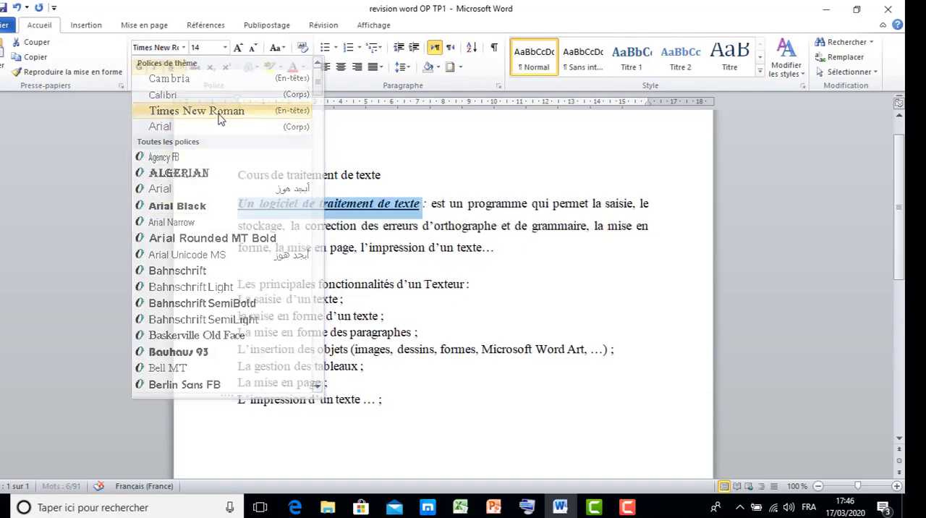
click(225, 48)
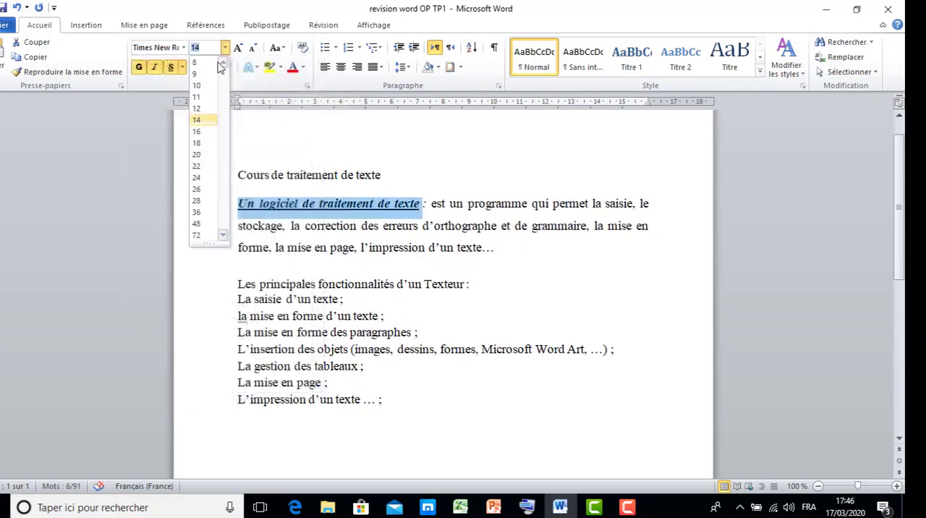
click(196, 155)
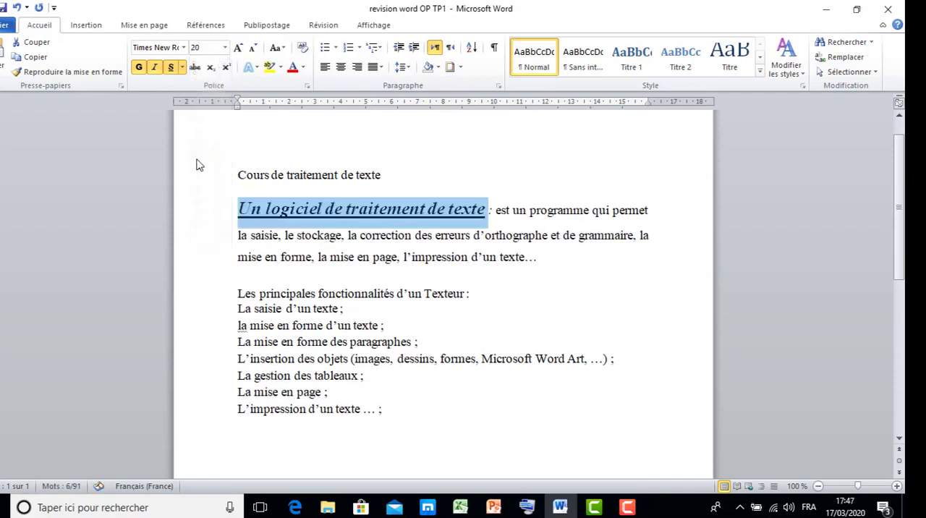
click(303, 68)
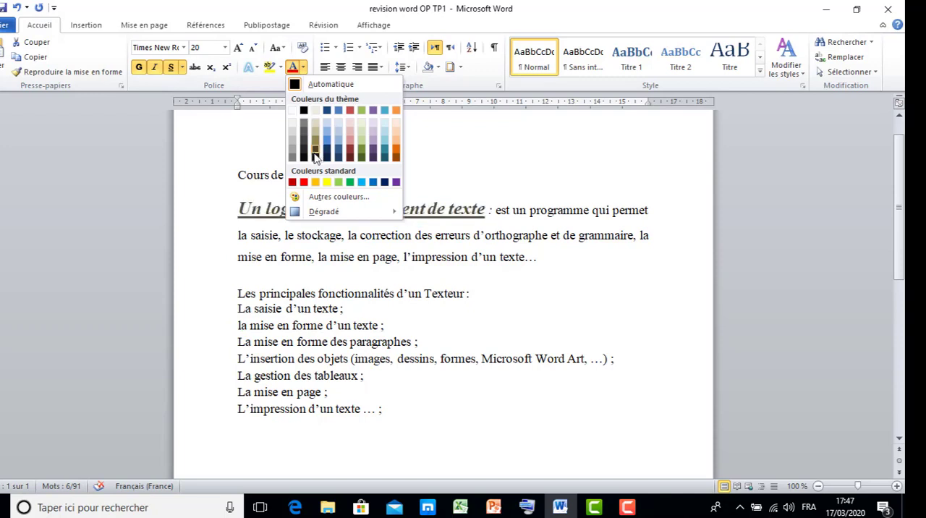
click(329, 140)
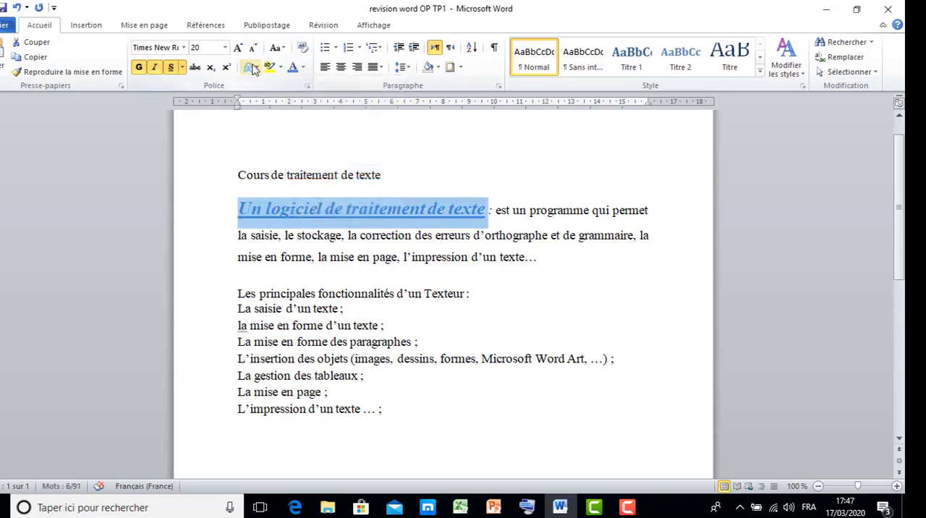
Step: Try a blue shadowed text effect on the phrase "Un logiciel de traitement de texte" and undo it
click(251, 67)
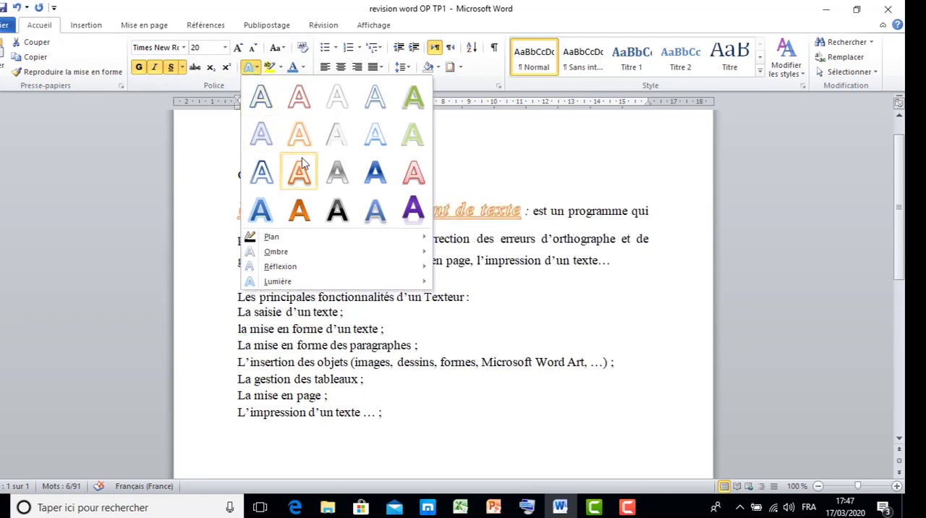
click(374, 217)
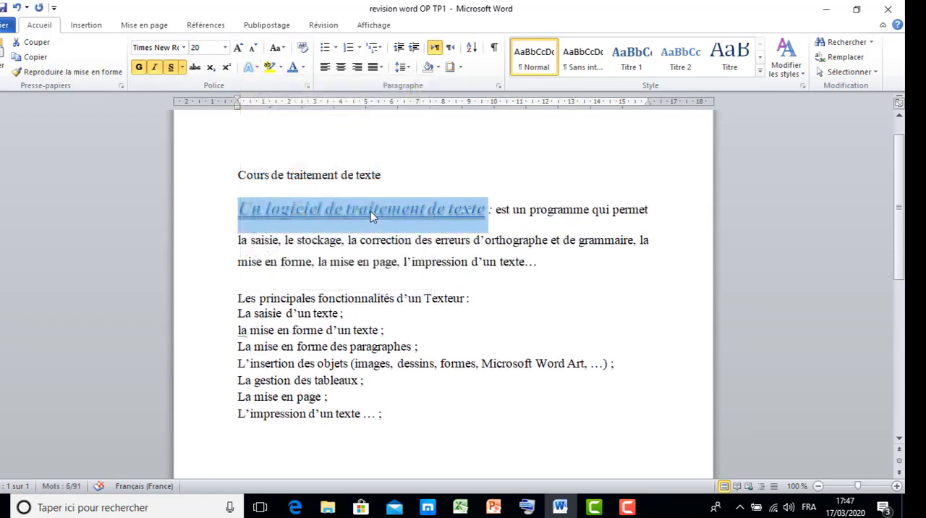
click(387, 190)
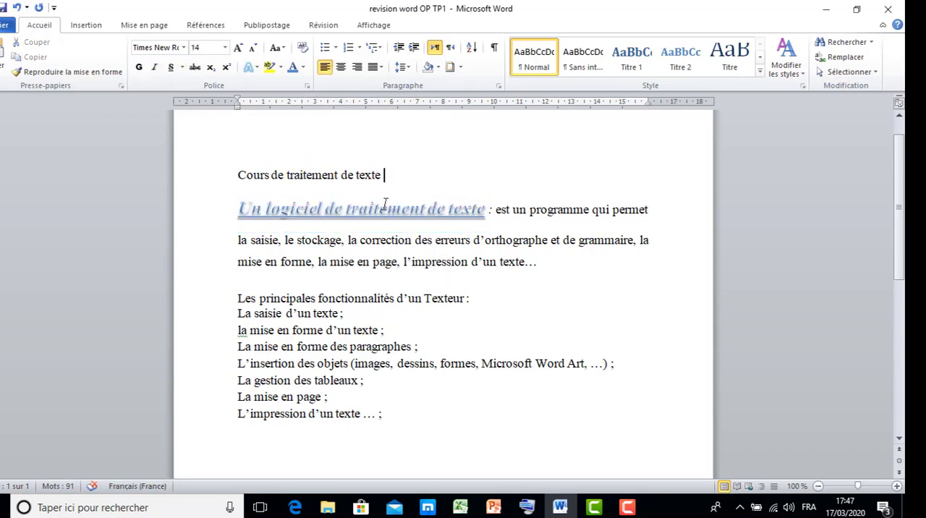
key(ctrl+z)
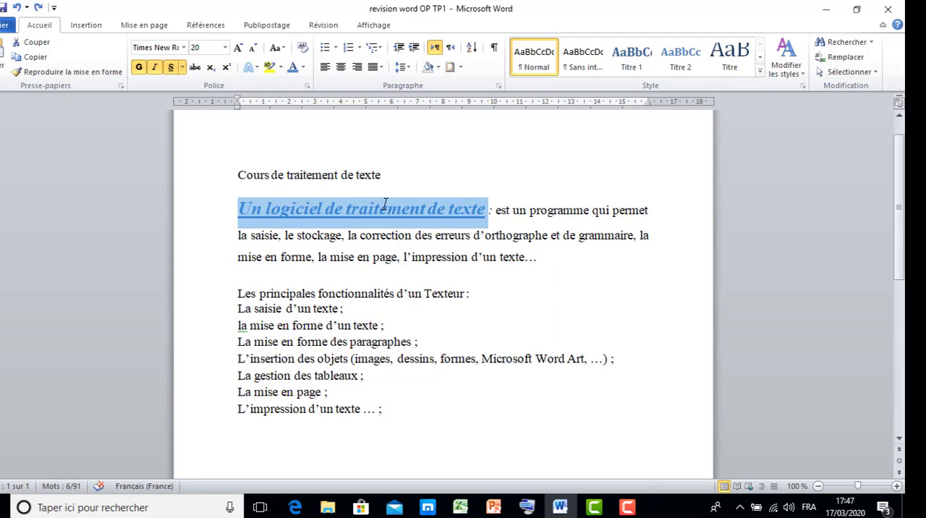
Step: Change the case of the phrase "Un logiciel de traitement de texte" to MAJUSCULES
click(285, 52)
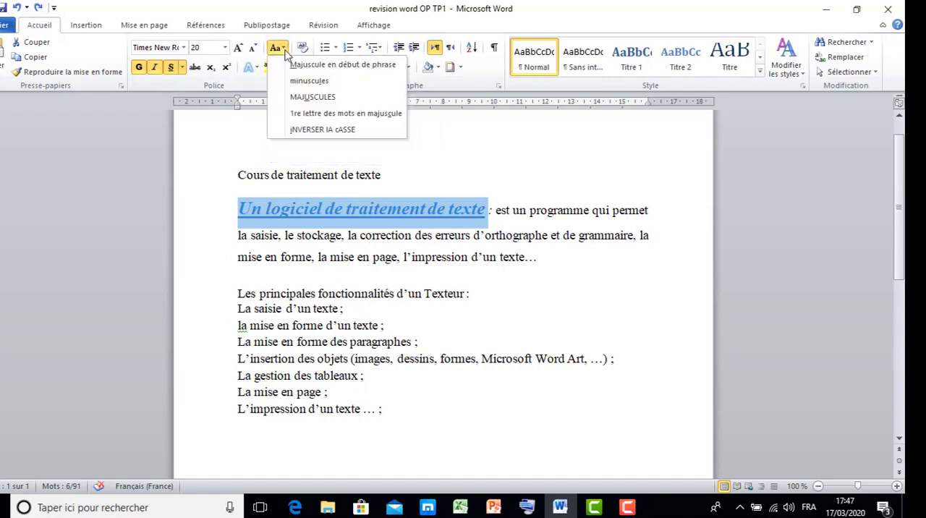
click(322, 98)
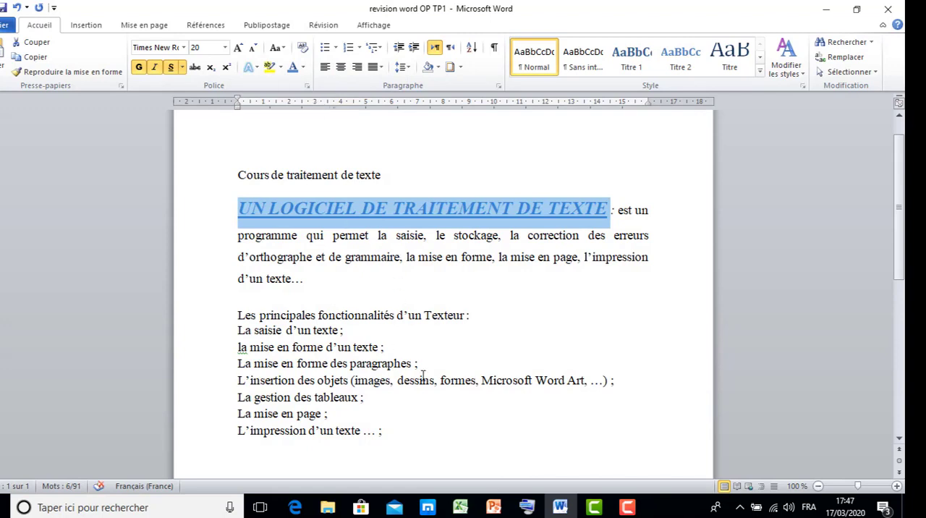
click(627, 507)
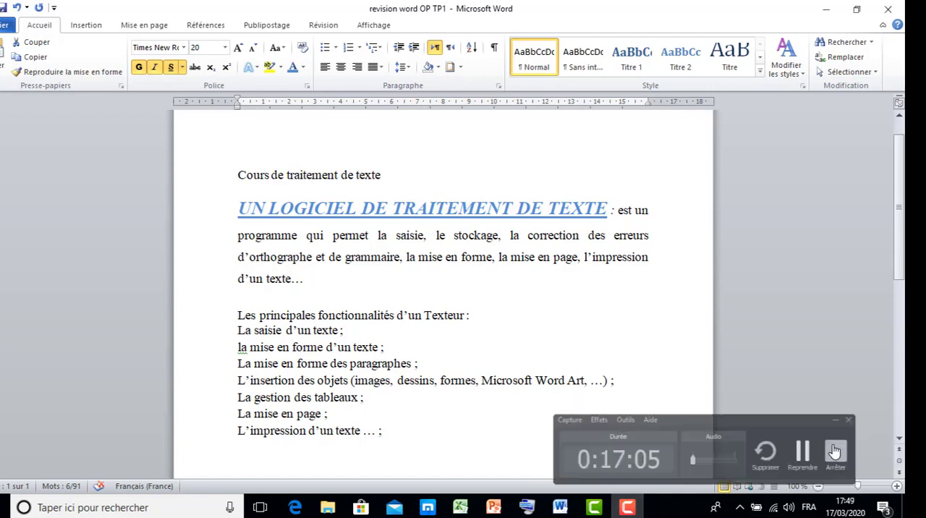
click(835, 447)
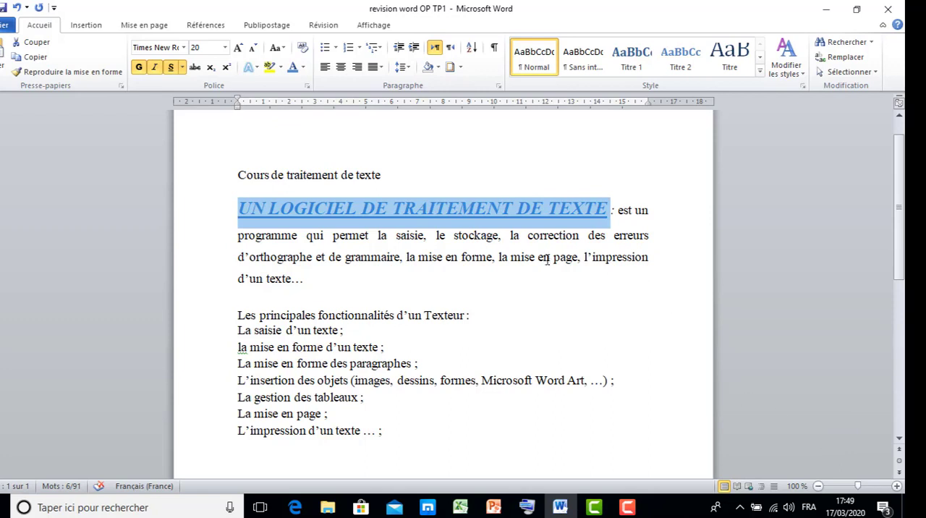
Step: Copy the formatting of "UN LOGICIEL DE TRAITEMENT DE TEXTE" onto the line "Les principales fonctionnalités d'un Texteur :"
click(451, 206)
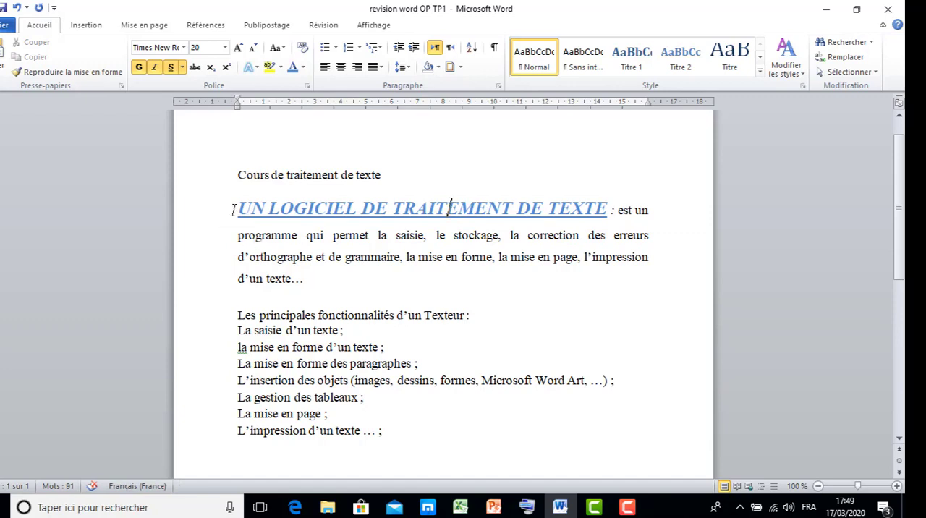
drag(239, 208, 591, 209)
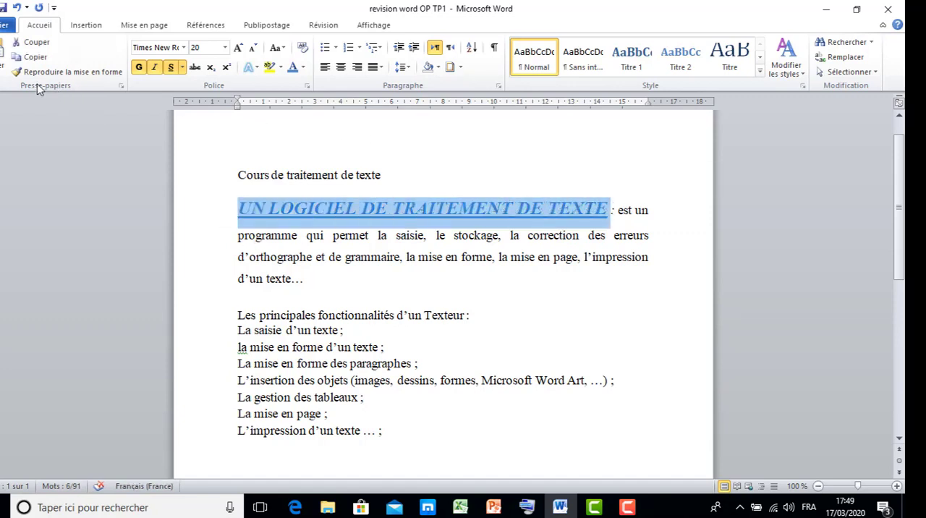
click(16, 75)
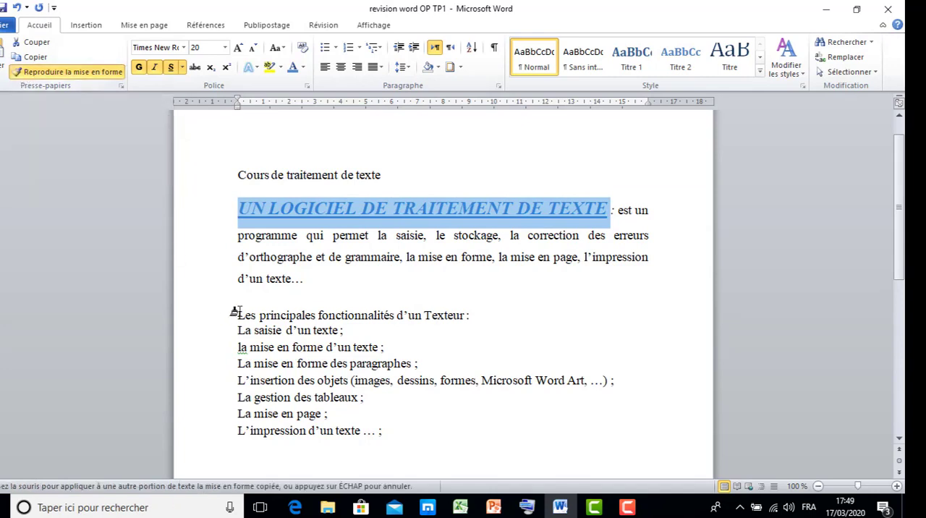
drag(237, 314, 471, 316)
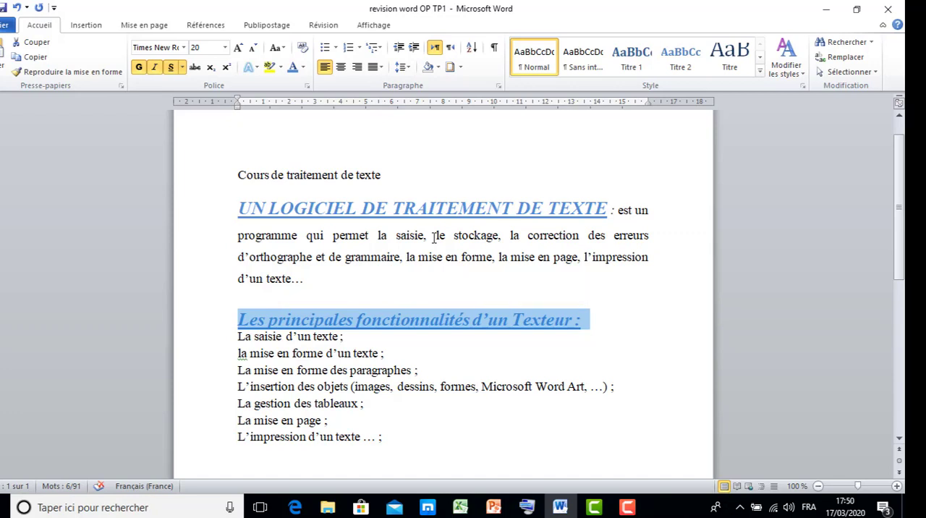
Step: Undo the copied formatting and the uppercase, colour, size, underline and bold changes, restoring the phrase's original italic style
key(ctrl+z)
key(ctrl+z)
key(ctrl+z)
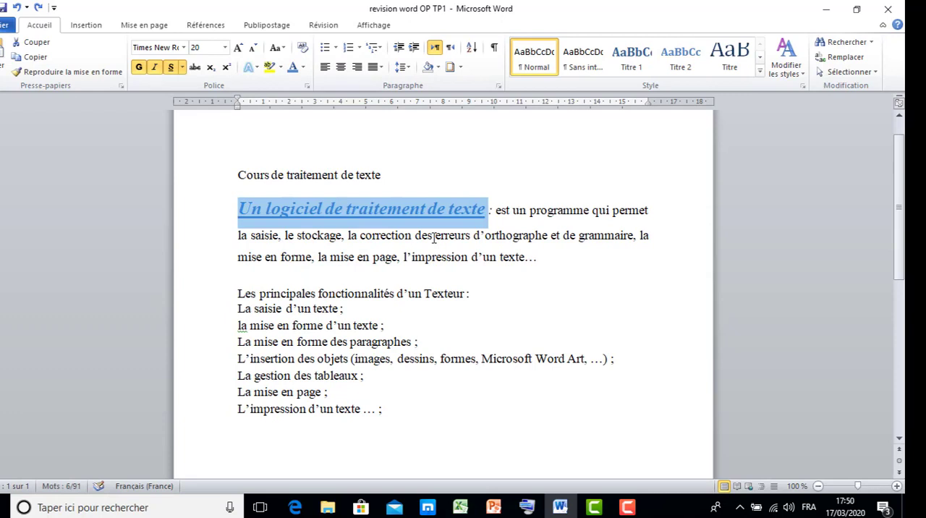
key(ctrl+z)
key(ctrl+z)
key(ctrl+z)
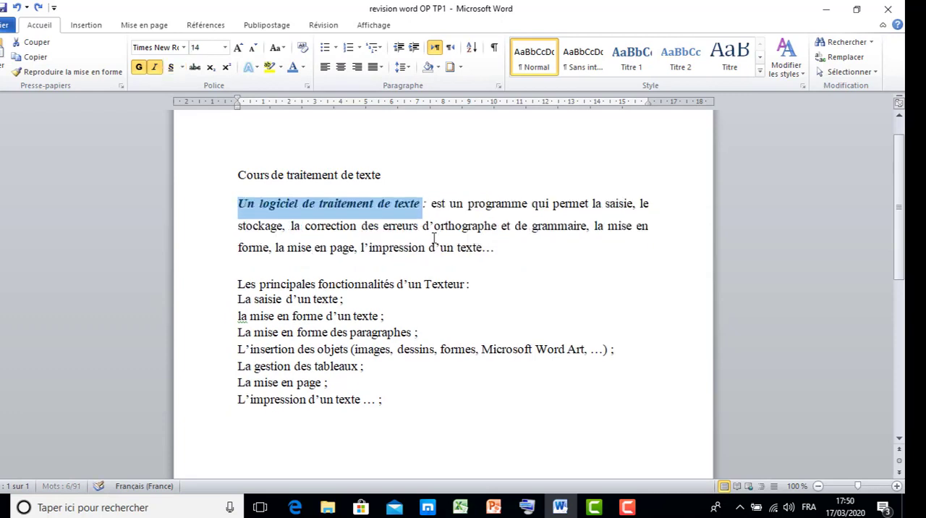
key(ctrl+y)
key(ctrl+y)
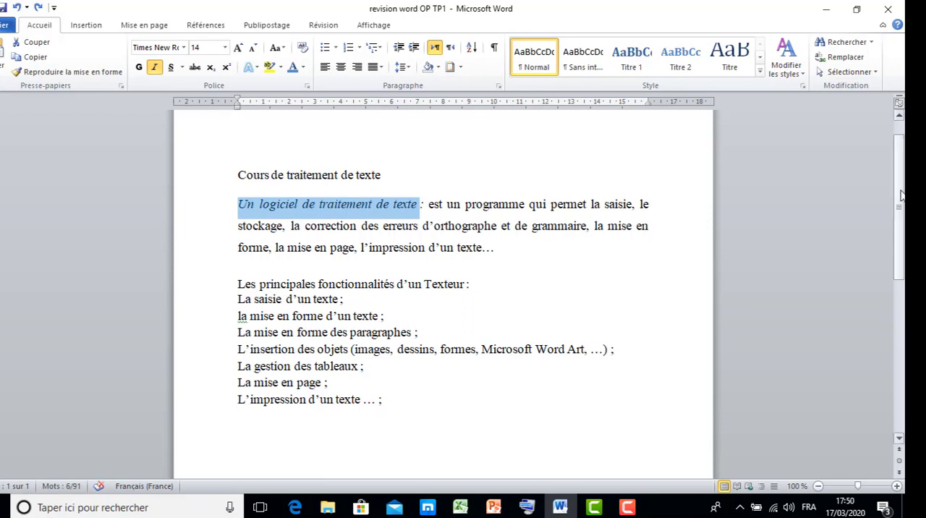
drag(901, 195, 902, 167)
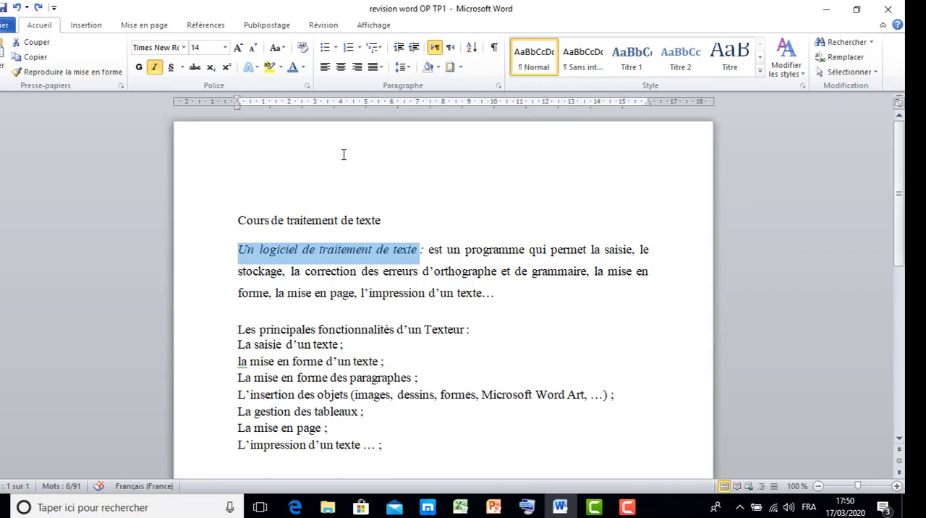
click(292, 142)
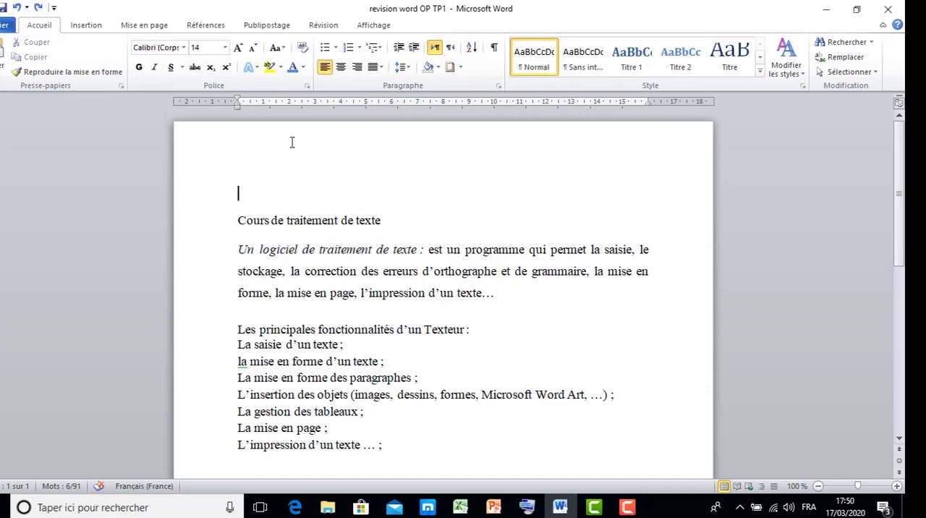
double_click(238, 134)
double_click(238, 133)
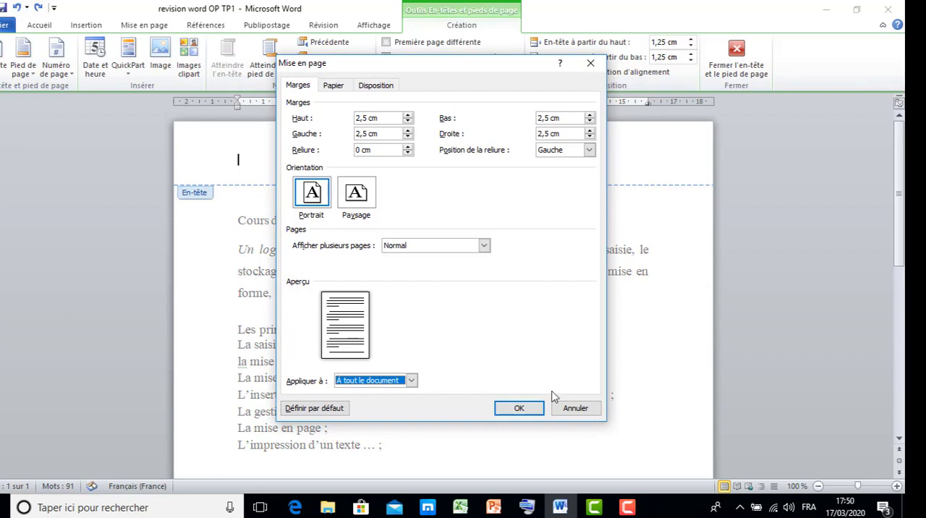
click(560, 411)
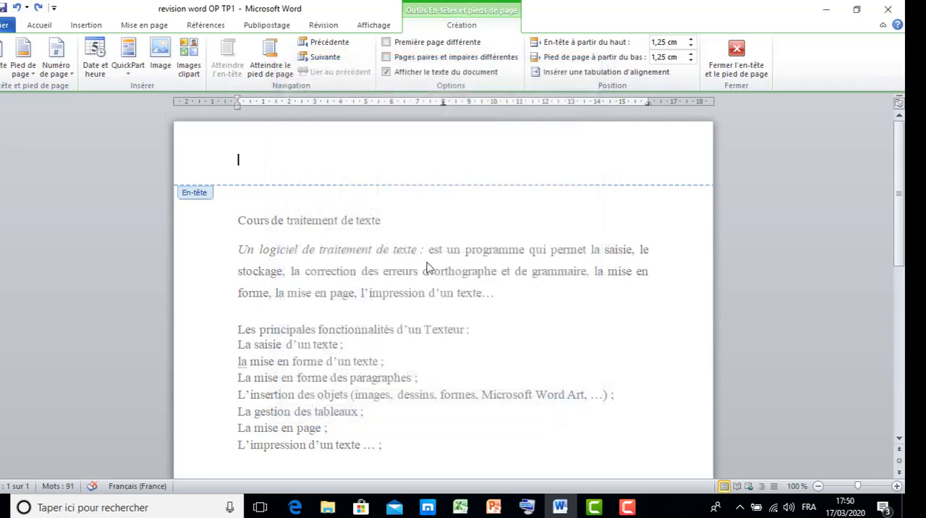
double_click(427, 267)
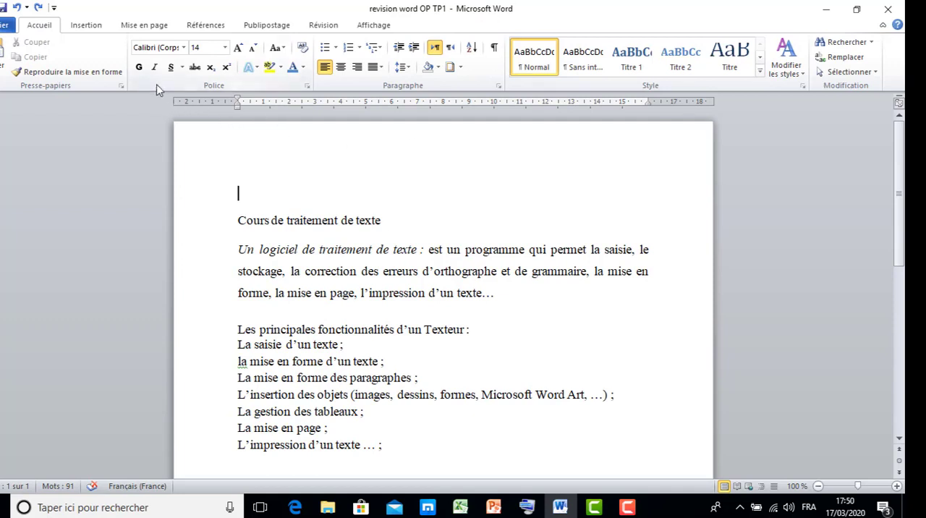
Step: Examine the preset page margin options, such as Normales, Étroites and Larges, without applying one
click(145, 26)
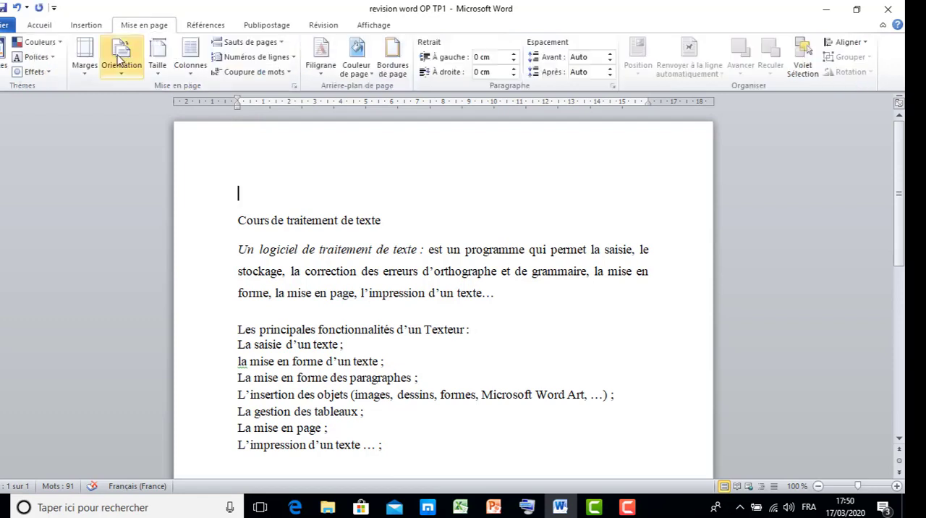
click(85, 72)
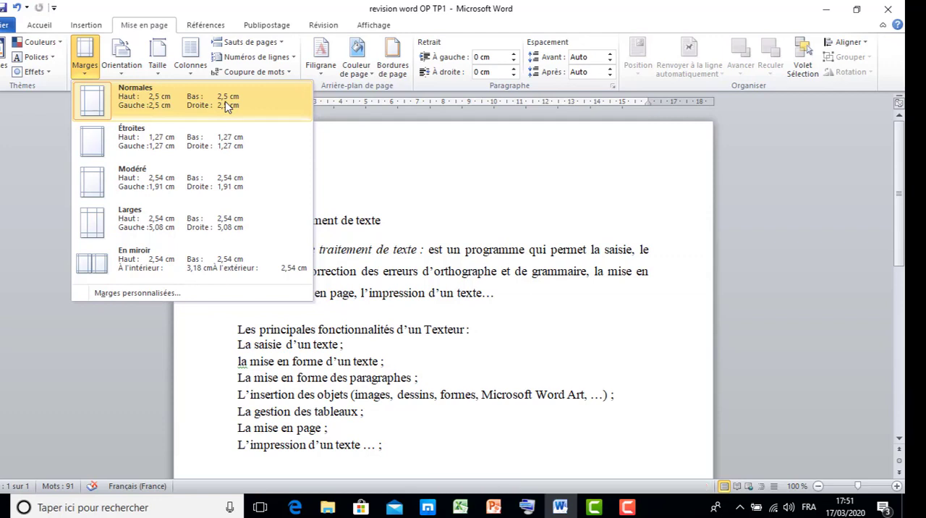
double_click(343, 113)
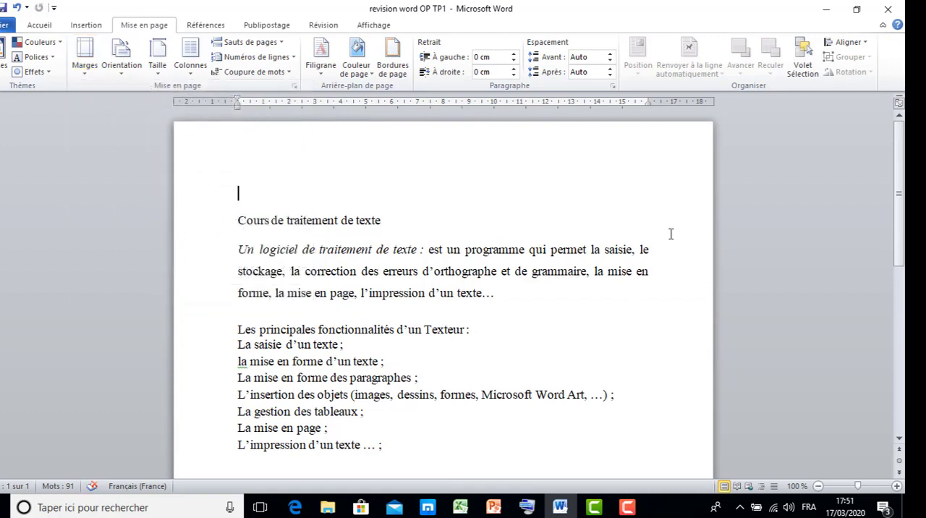
Step: Make the page's top margin slightly smaller and delete the empty line above the title "Cours de traitement de texte"
drag(899, 217, 886, 192)
click(239, 187)
drag(0, 185, 1, 146)
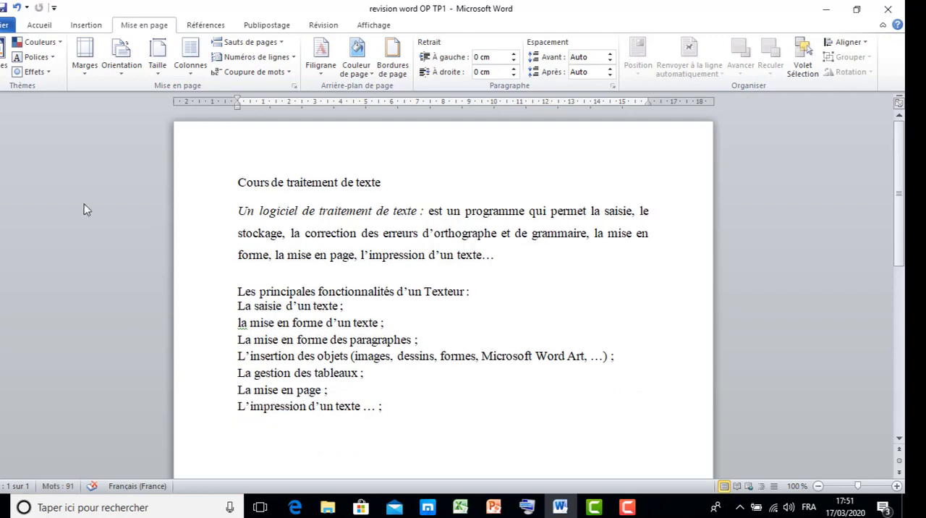
click(240, 159)
key(BackSpace)
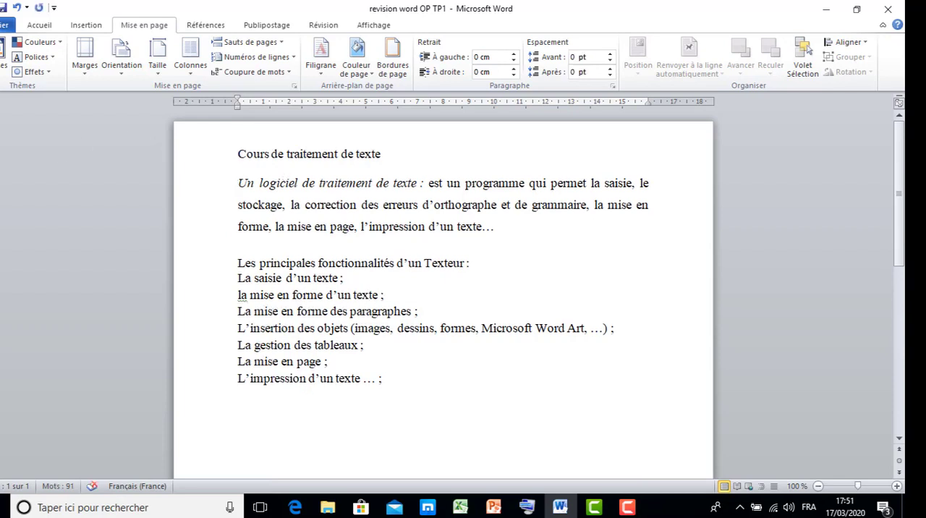
drag(0, 147, 0, 178)
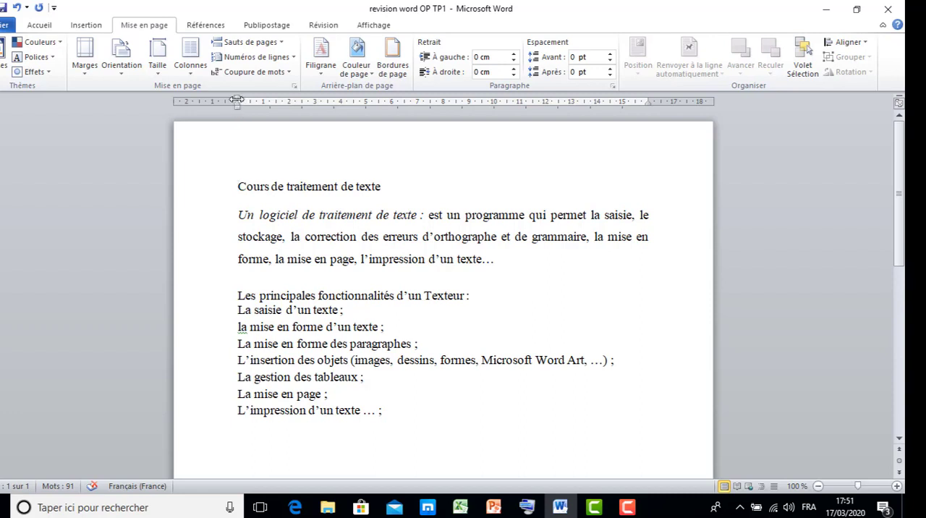
Step: Try narrowing the page's left margin to about 0.75 cm and undo the change
drag(237, 98, 192, 95)
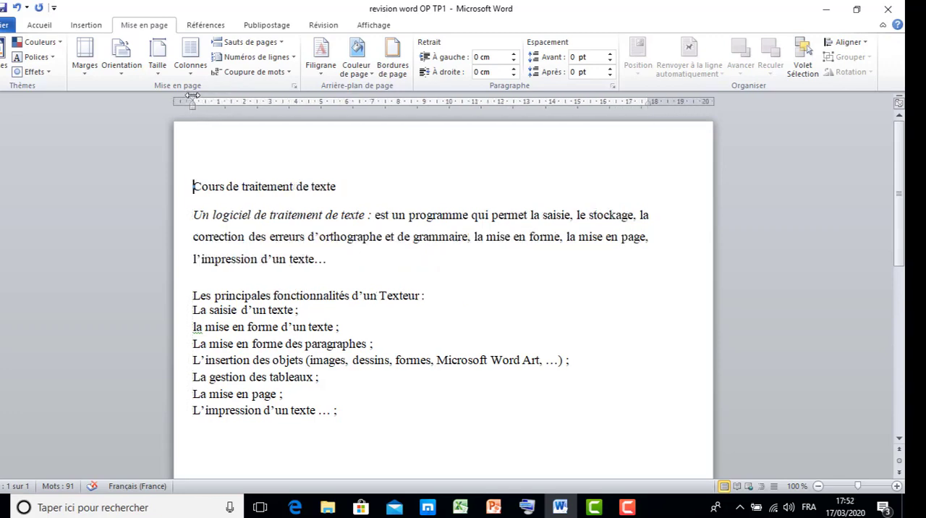
key(ctrl+z)
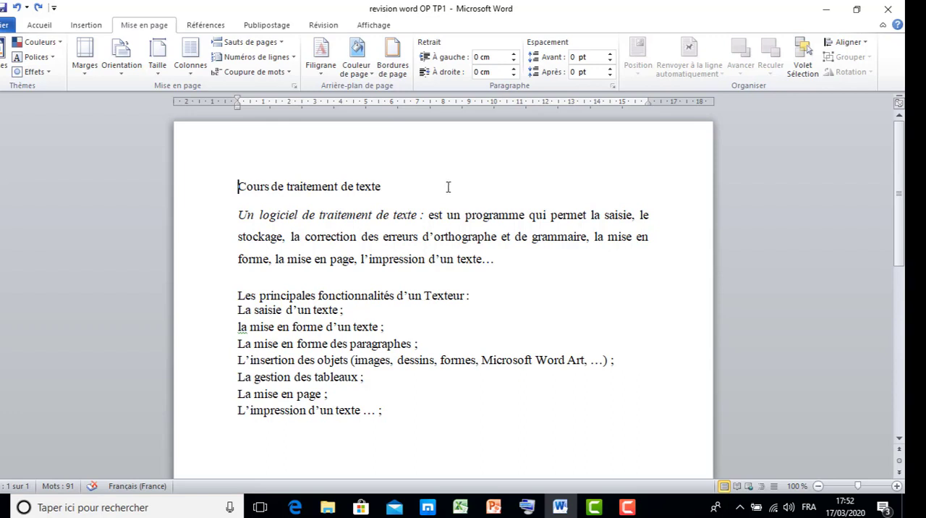
Step: Open the page header for editing
double_click(390, 147)
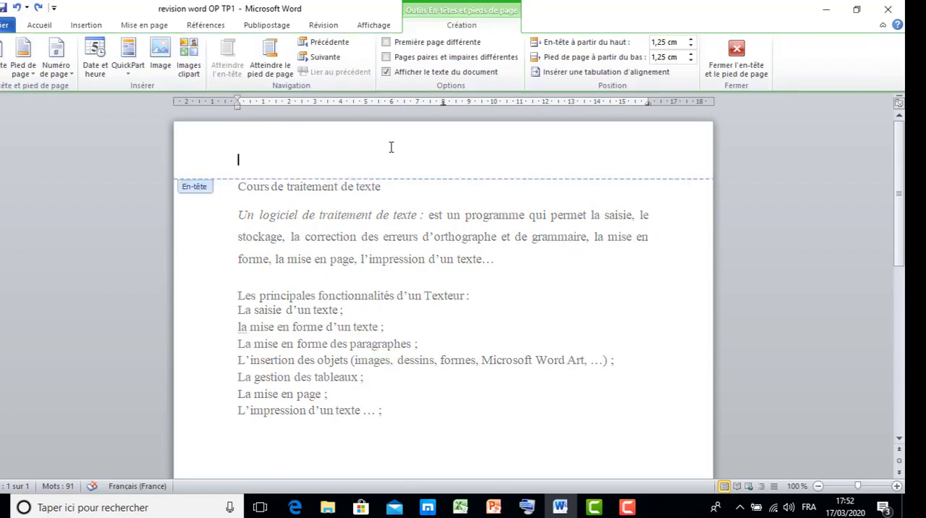
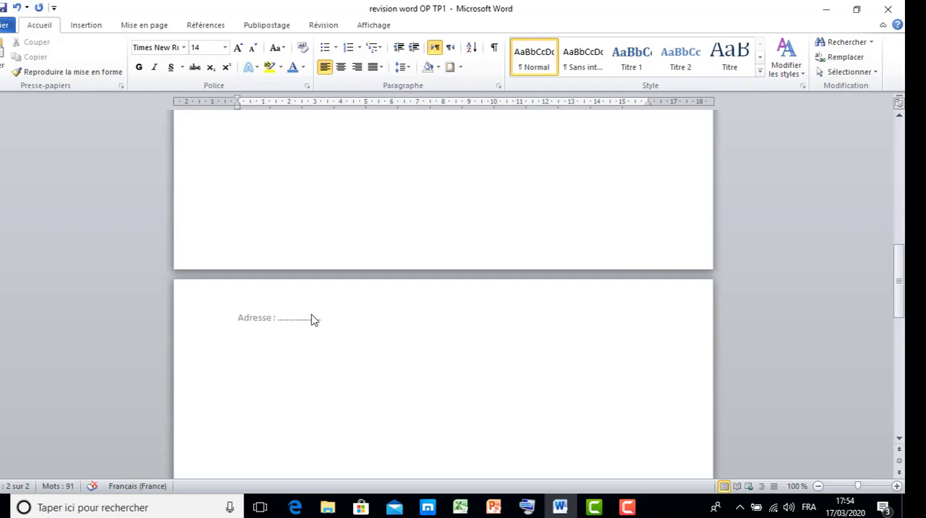
Step: Open the first page's "Adresse" header for editing twice, returning to the document body each time
drag(902, 296, 904, 148)
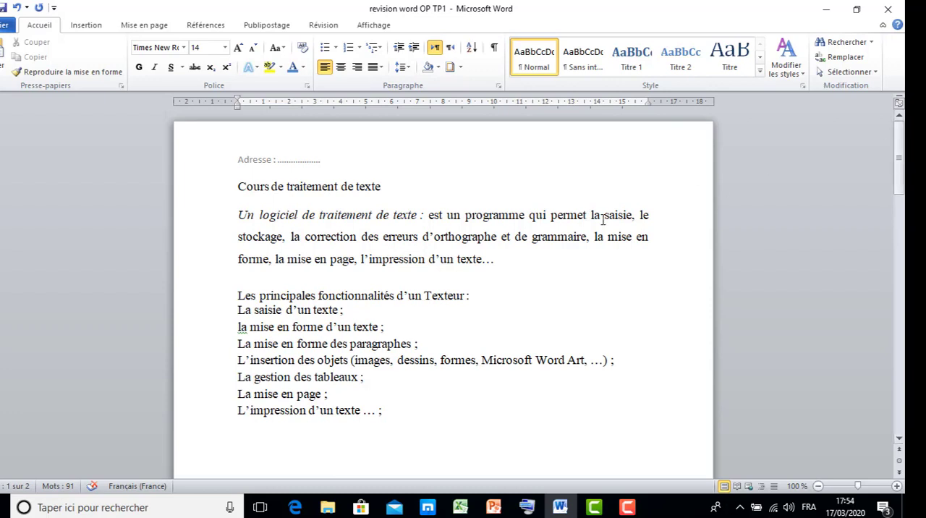
scroll(686, 213, down, 1)
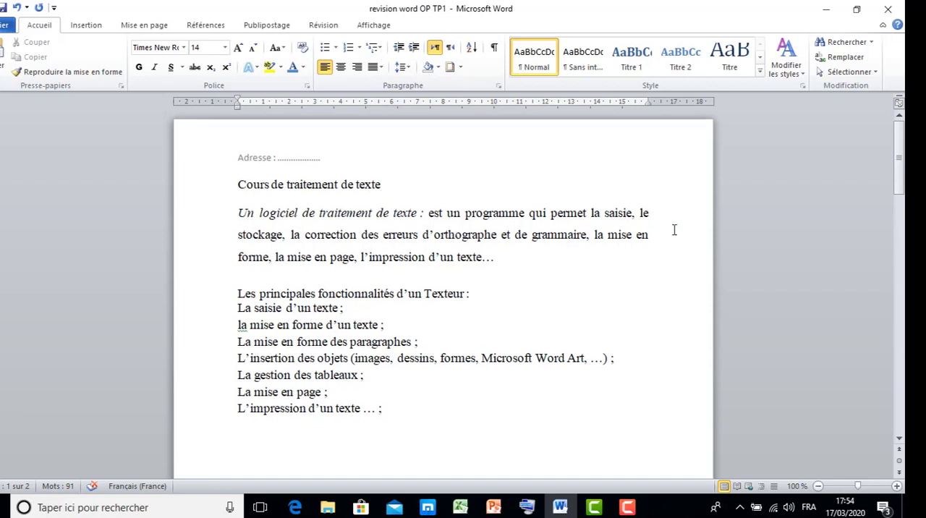
double_click(370, 148)
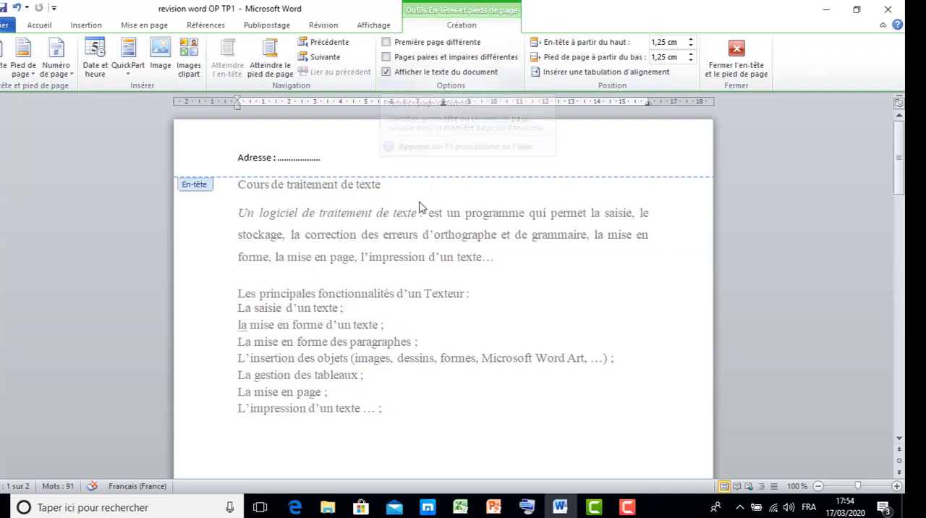
double_click(406, 248)
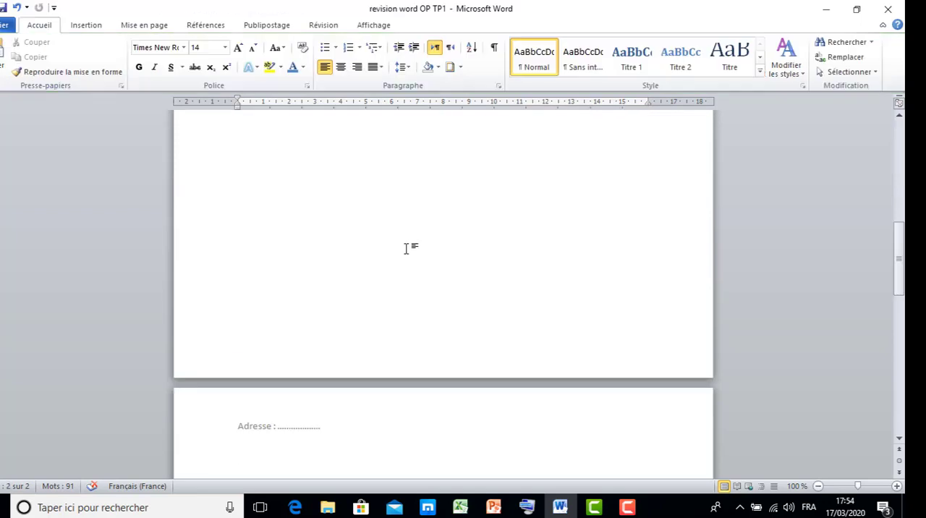
drag(897, 264, 897, 161)
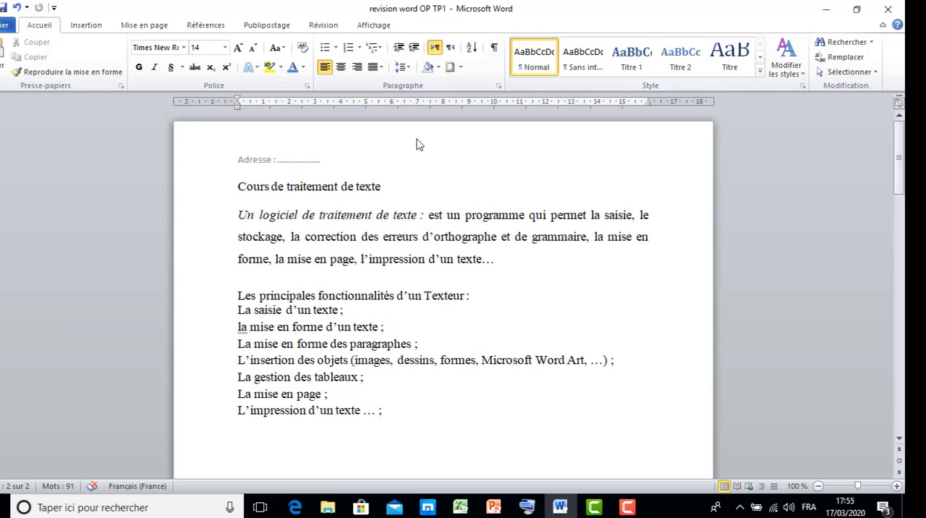
double_click(416, 142)
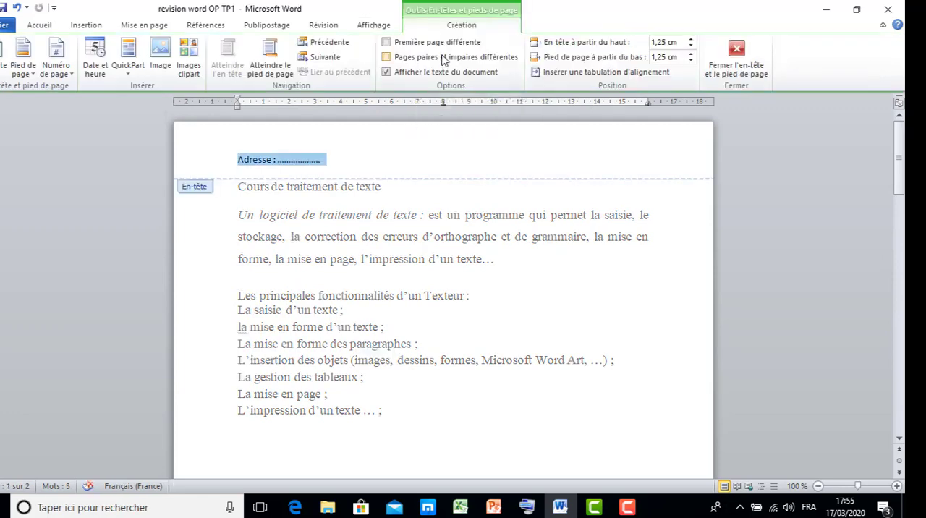
key(Escape)
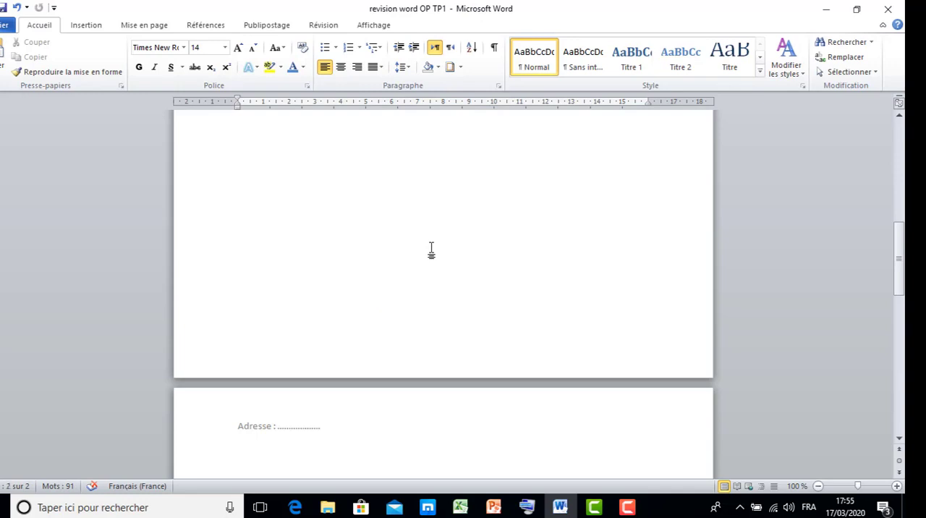
click(626, 507)
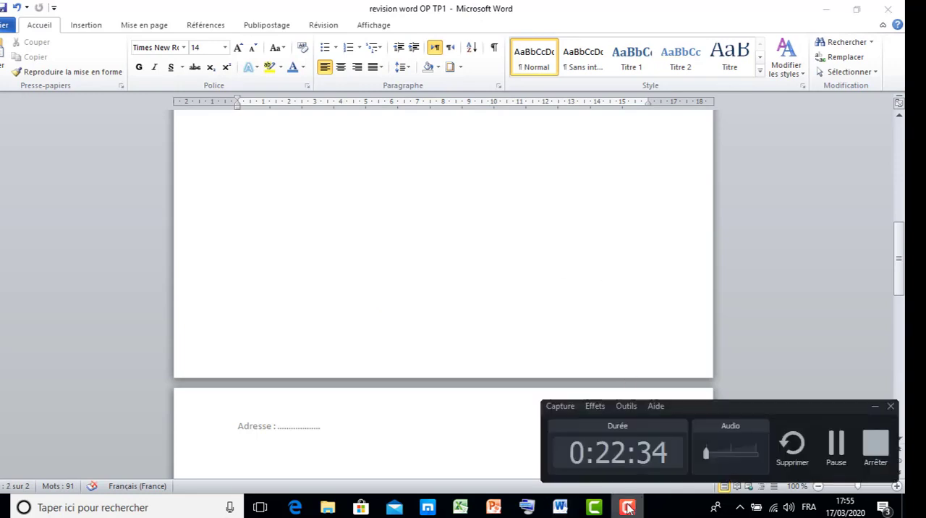
click(835, 447)
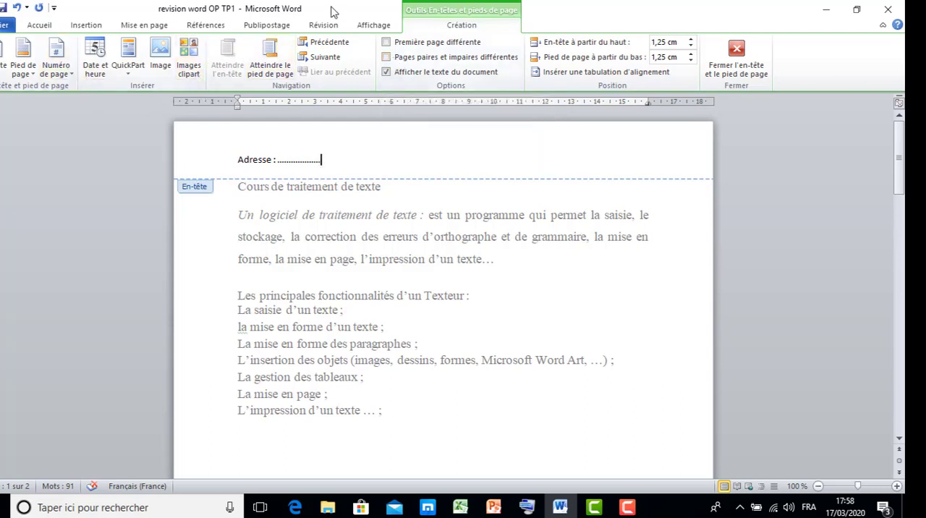
Step: Insert a page number at the top of the pages using the "Numéro normal 3" design and close the header
click(72, 75)
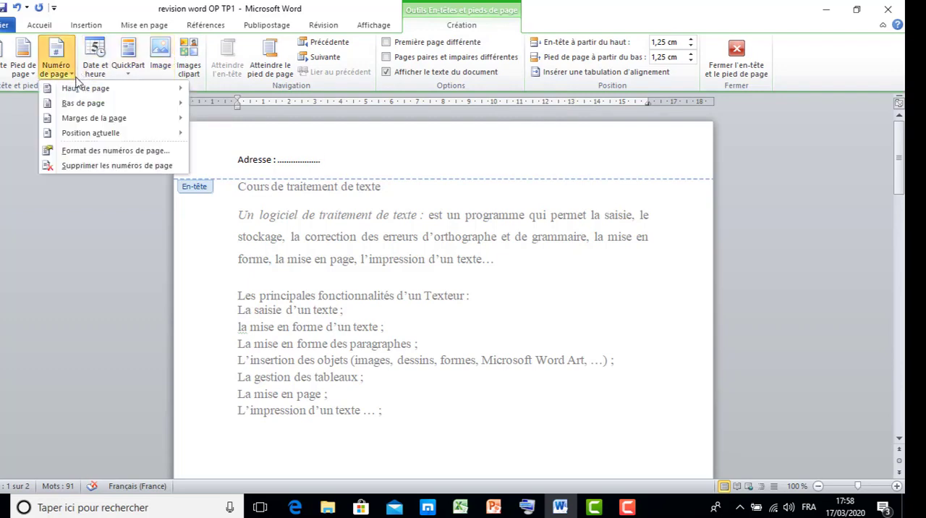
mouse_move(83, 93)
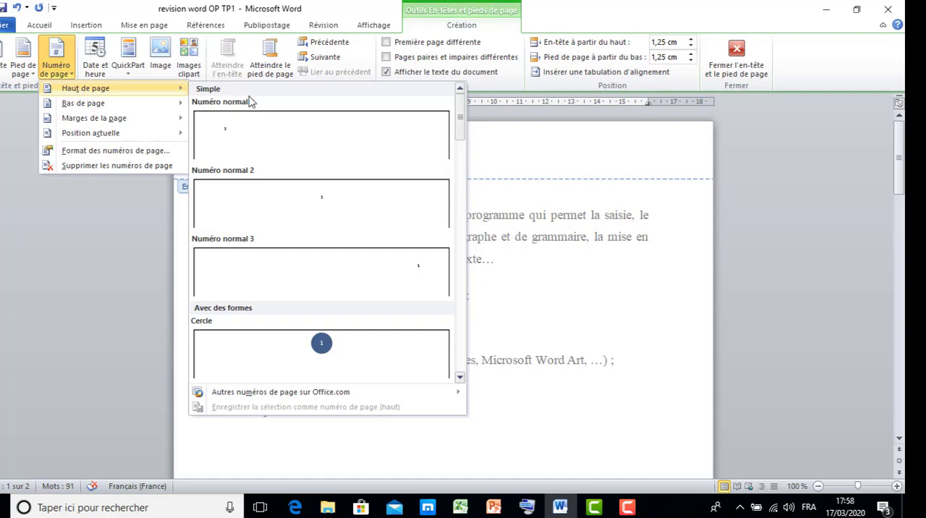
click(356, 269)
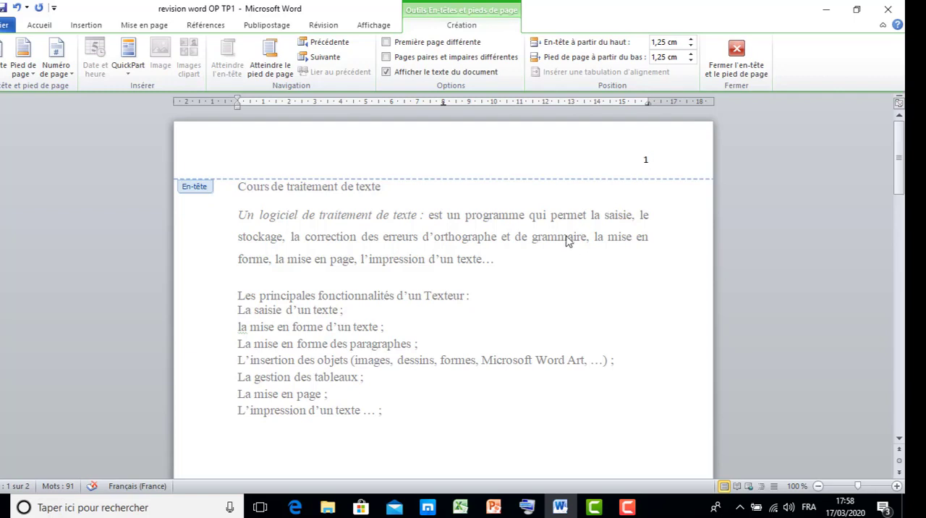
key(Escape)
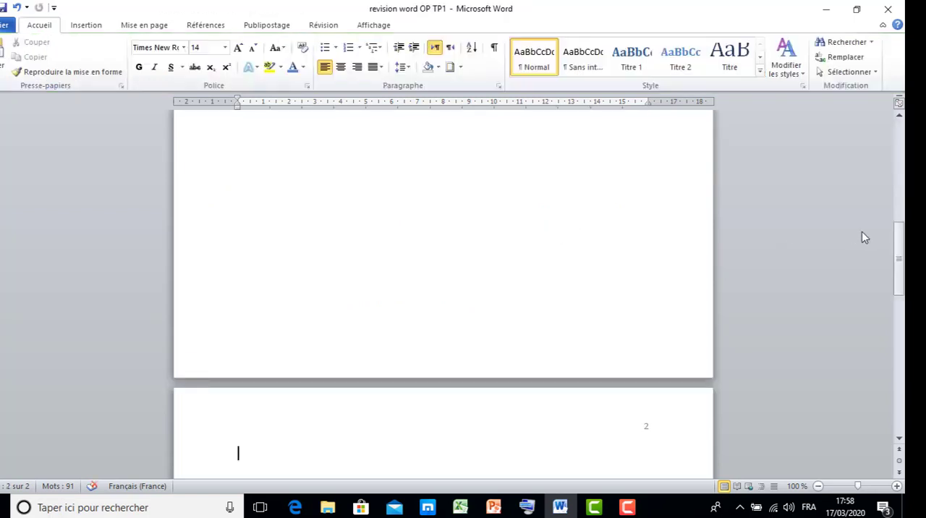
drag(896, 249, 888, 118)
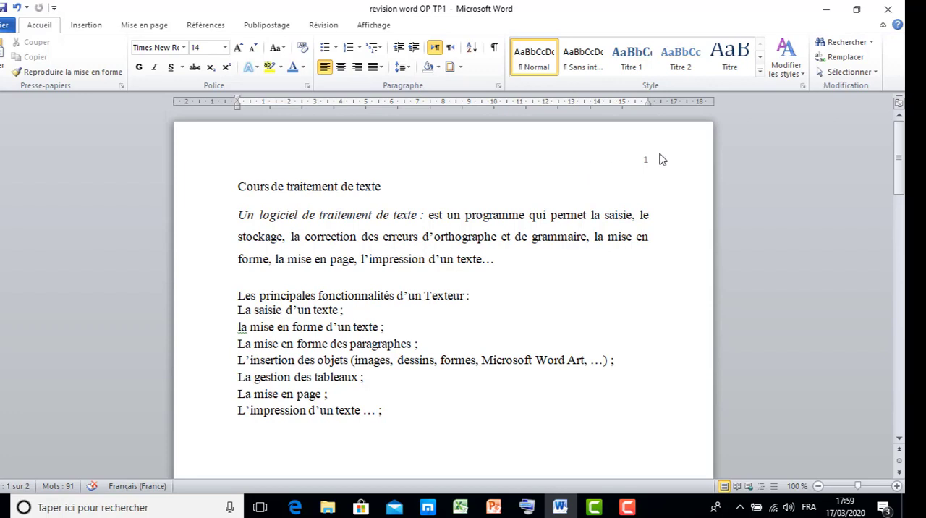
click(899, 168)
drag(899, 168, 897, 145)
Step: Change the page orientation to Paysage and check the first page
click(148, 27)
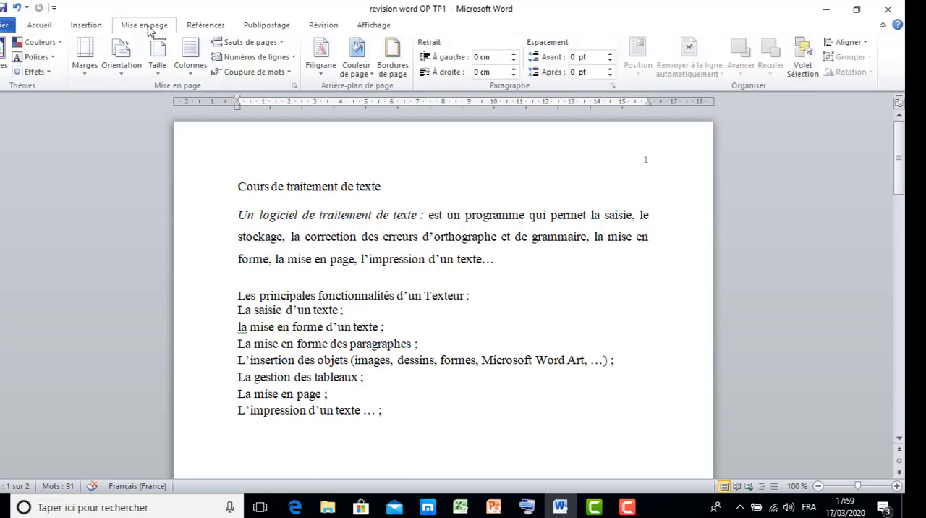
click(127, 72)
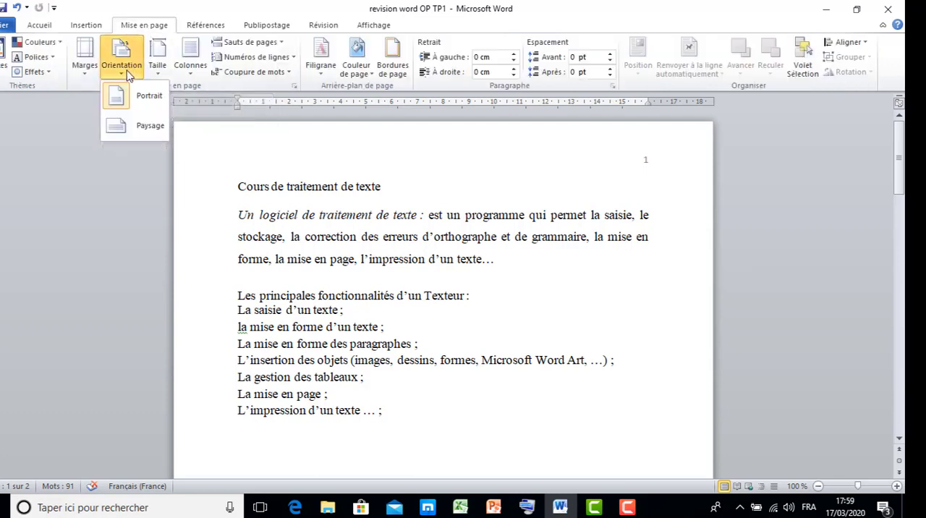
click(143, 129)
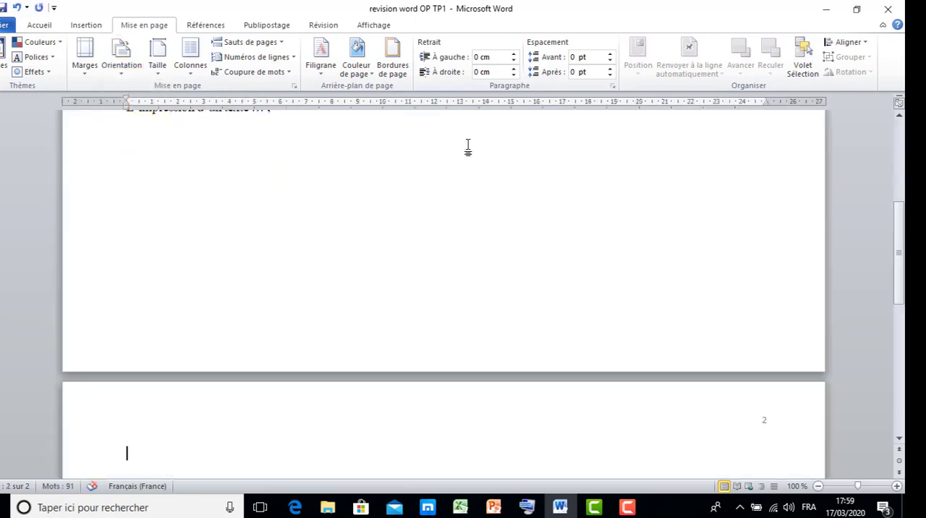
drag(899, 235, 895, 129)
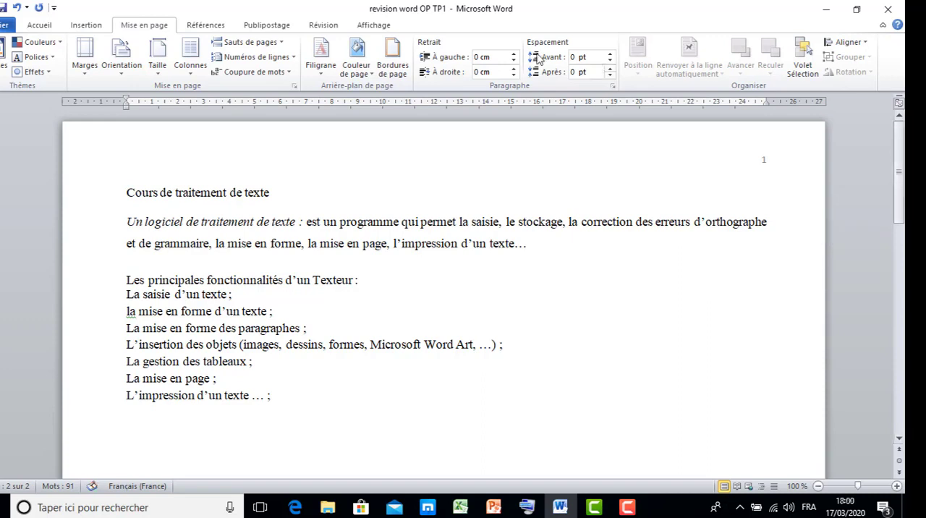
Step: Set the page orientation back to Portrait and return to the first page
key(ctrl+z)
click(126, 76)
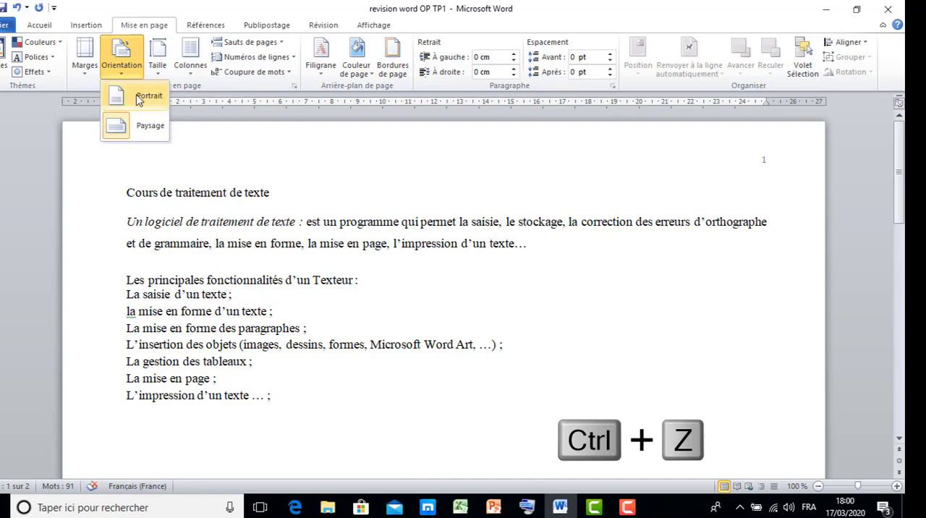
click(139, 99)
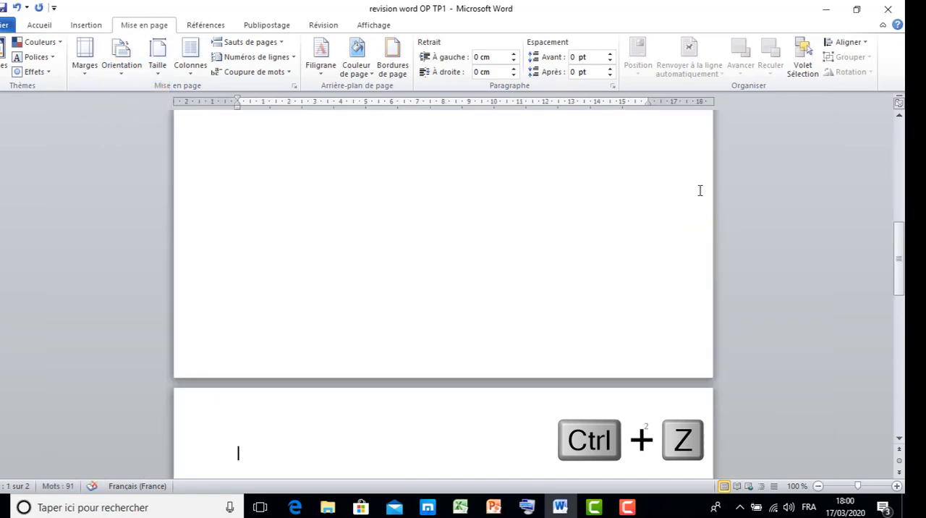
drag(897, 273, 881, 164)
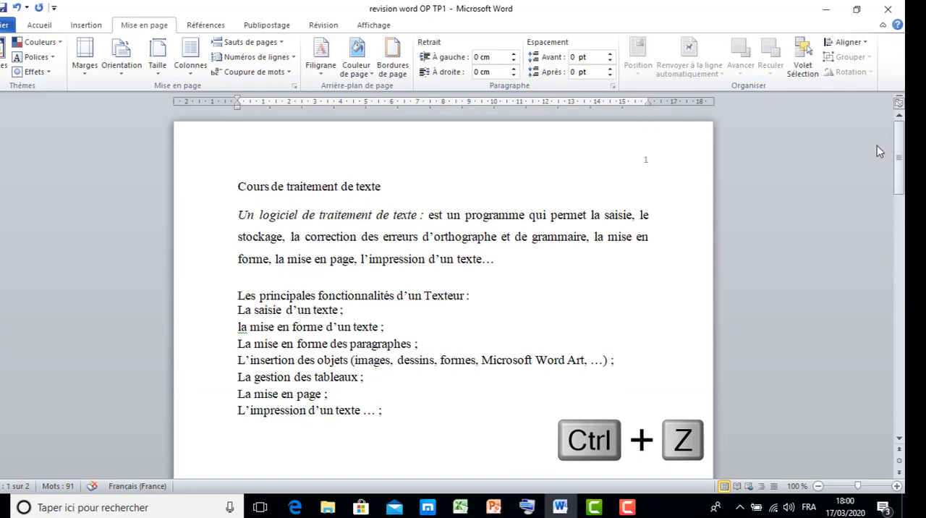
Step: Undo the recent changes back through the page numbering and the "Adresse" header text until the header is empty
key(ctrl+z)
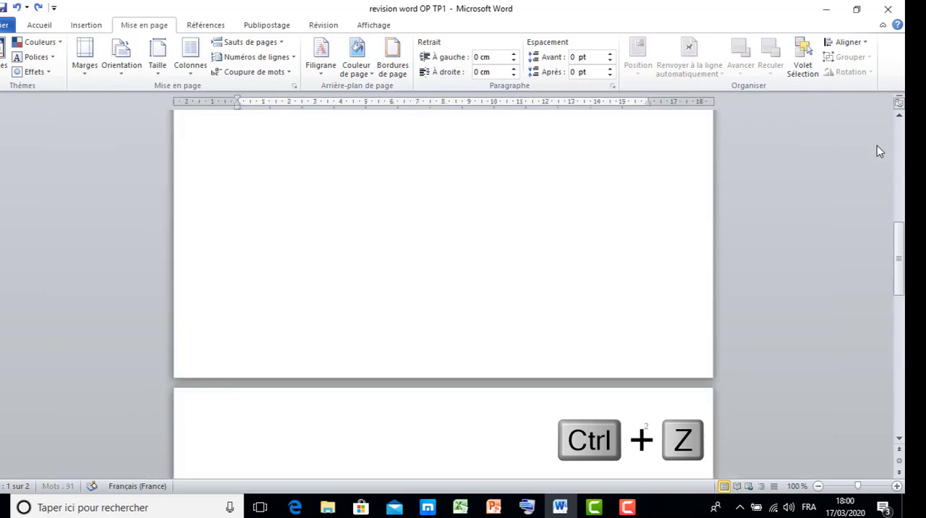
key(ctrl+z)
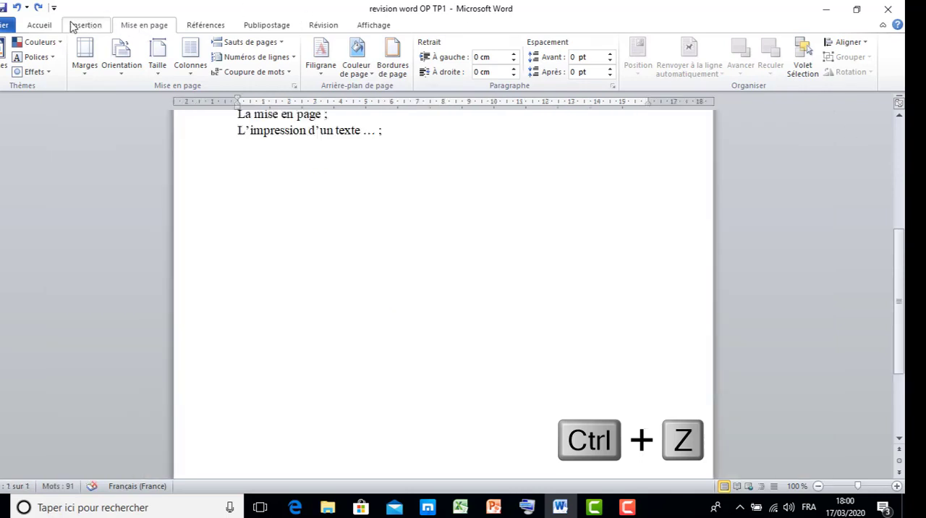
drag(902, 275, 899, 203)
drag(898, 165, 899, 163)
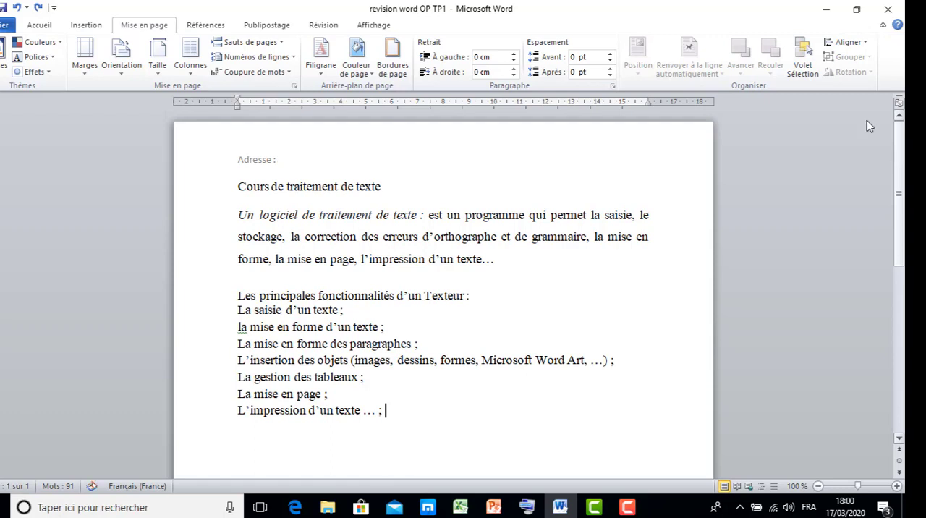
click(16, 7)
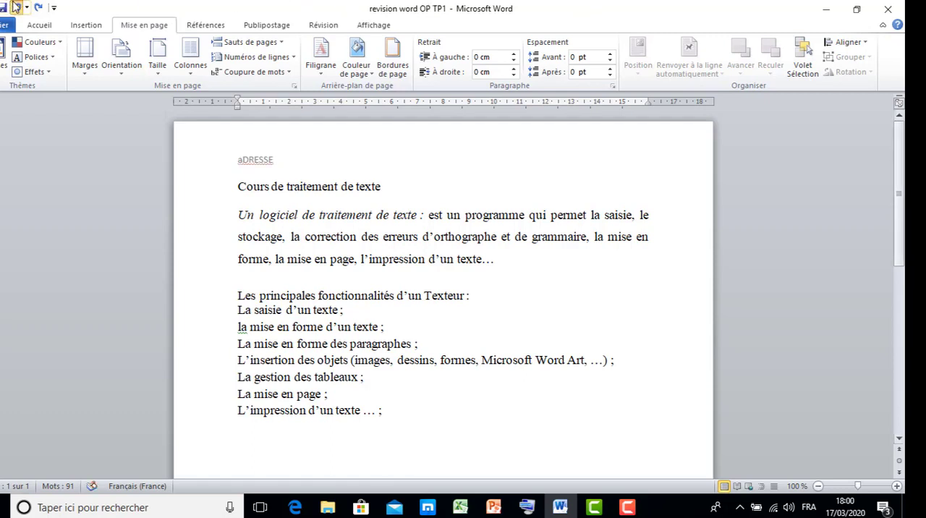
click(16, 7)
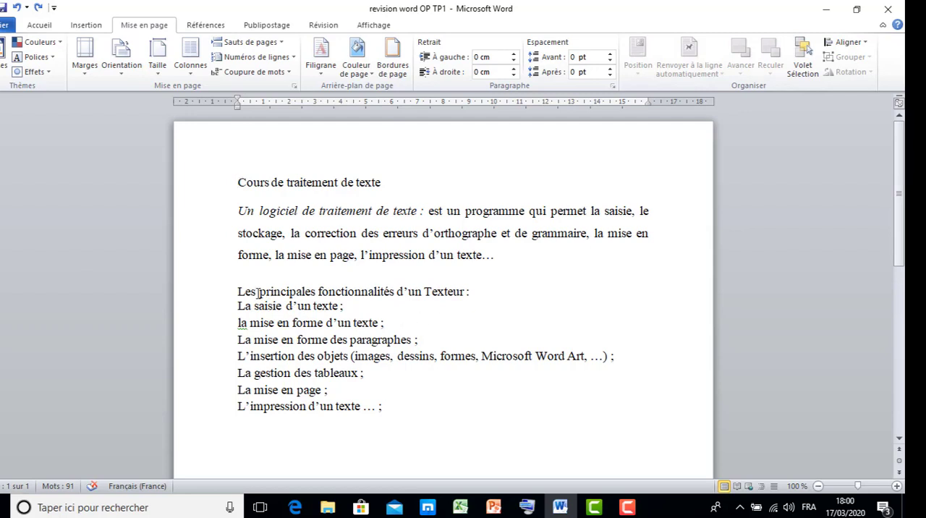
Step: Insert four blank lines above the line "Les principales fonctionnalités d'un Texteur :"
click(234, 292)
key(Return)
key(Return)
key(Return)
key(Return)
key(Return)
key(Return)
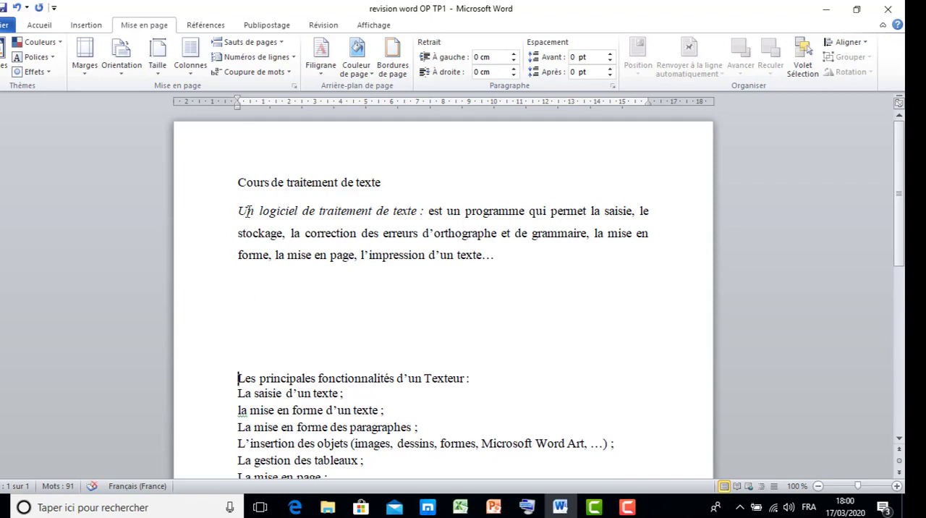
Step: Try pasting a copy of the "Un logiciel de traitement de texte" paragraph below it with source formatting, and undo the paste
drag(239, 208, 490, 253)
key(ctrl+c)
right_click(457, 240)
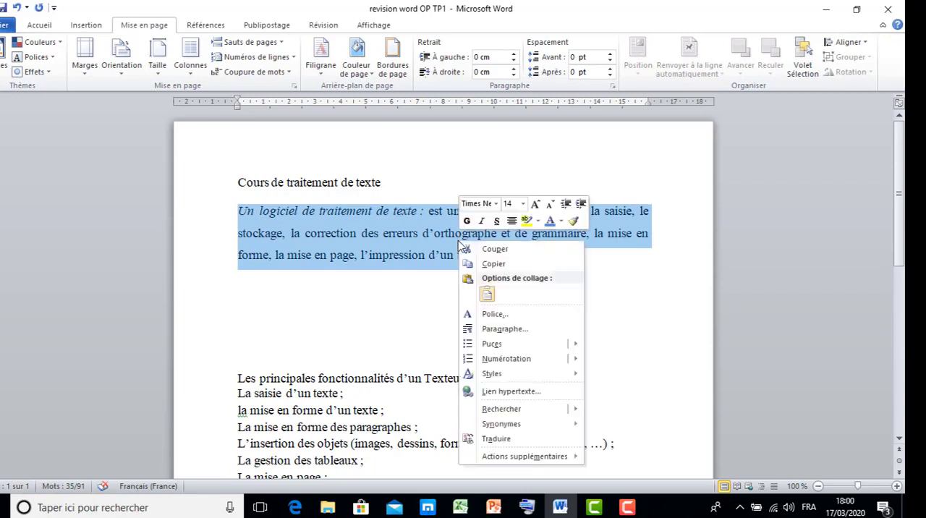
click(494, 263)
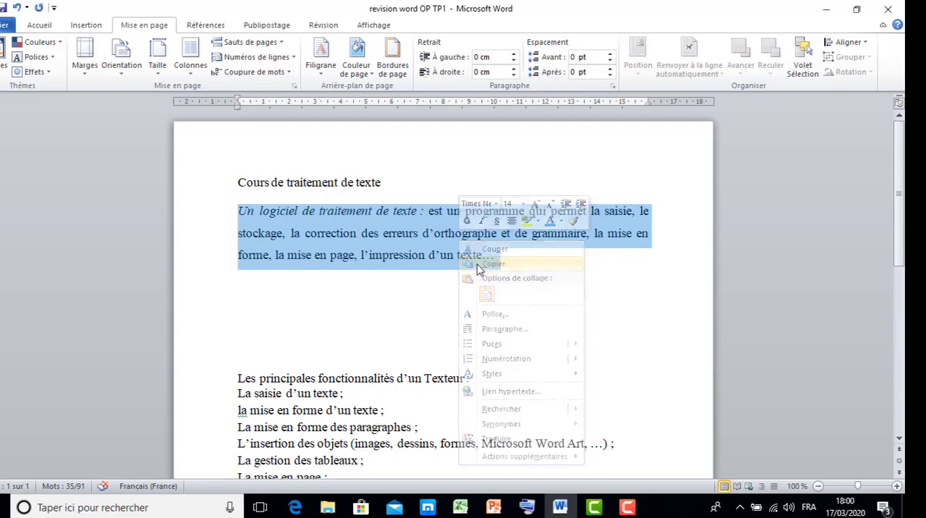
click(256, 305)
right_click(258, 305)
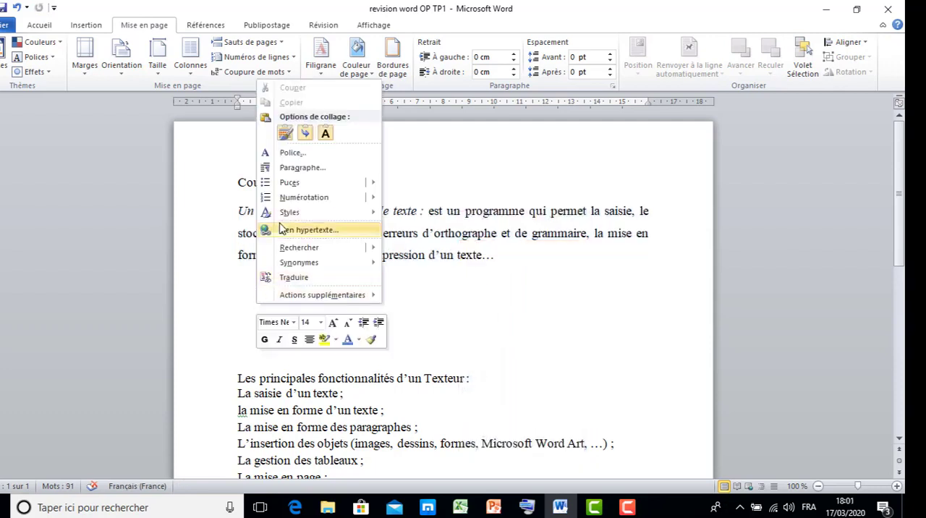
click(284, 133)
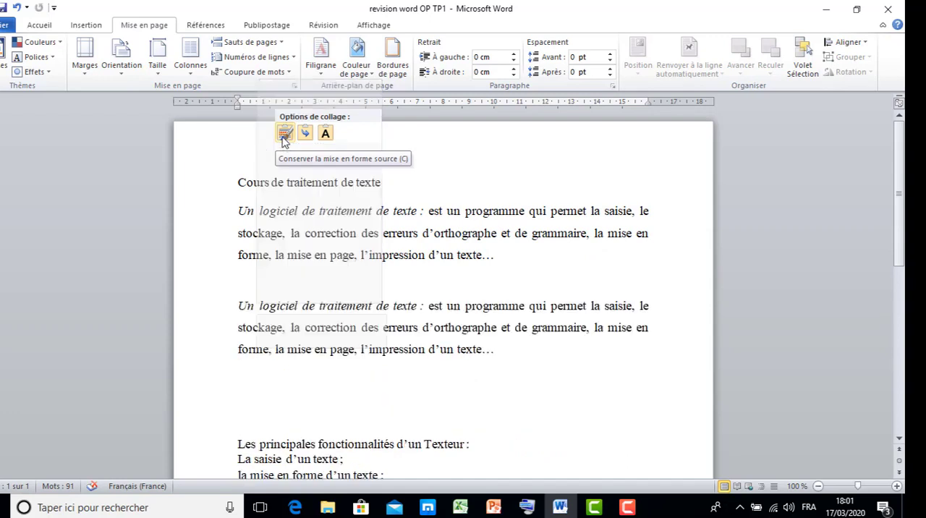
click(282, 137)
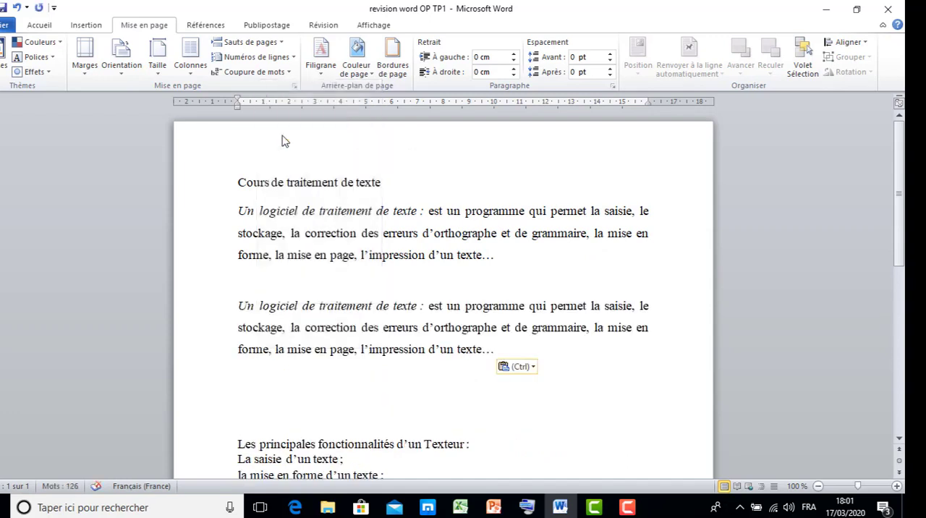
key(ctrl+c)
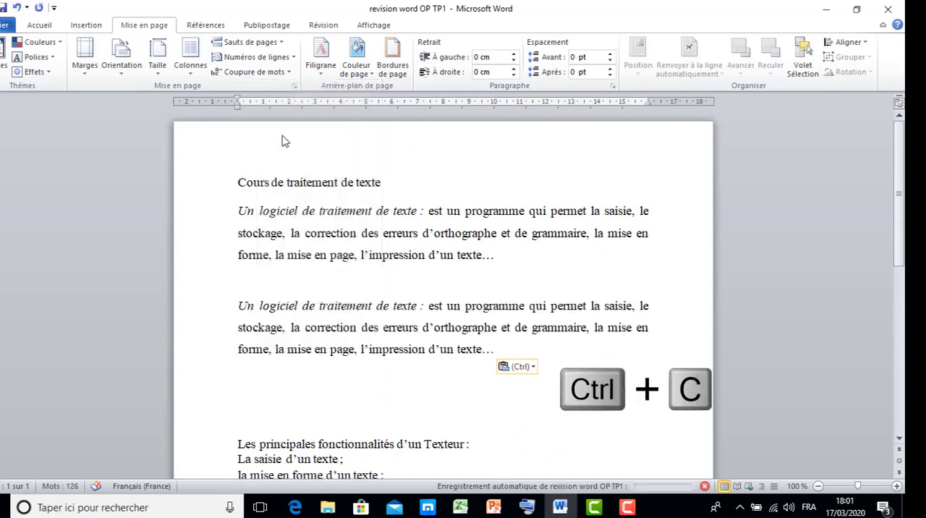
key(ctrl+z)
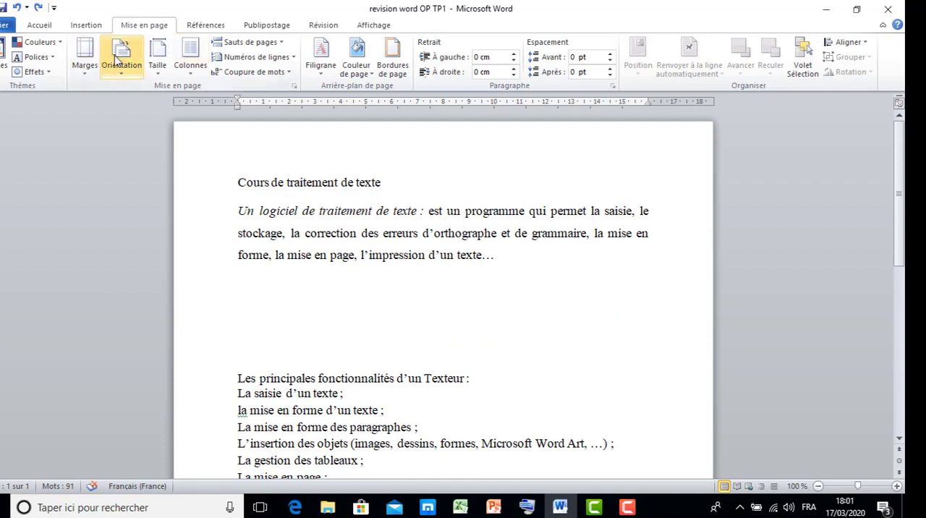
Step: Try duplicating the "Un logiciel de traitement de texte" paragraph below itself, once by copy-paste and once by dropping a copy, undoing each duplicate
key(ctrl+v)
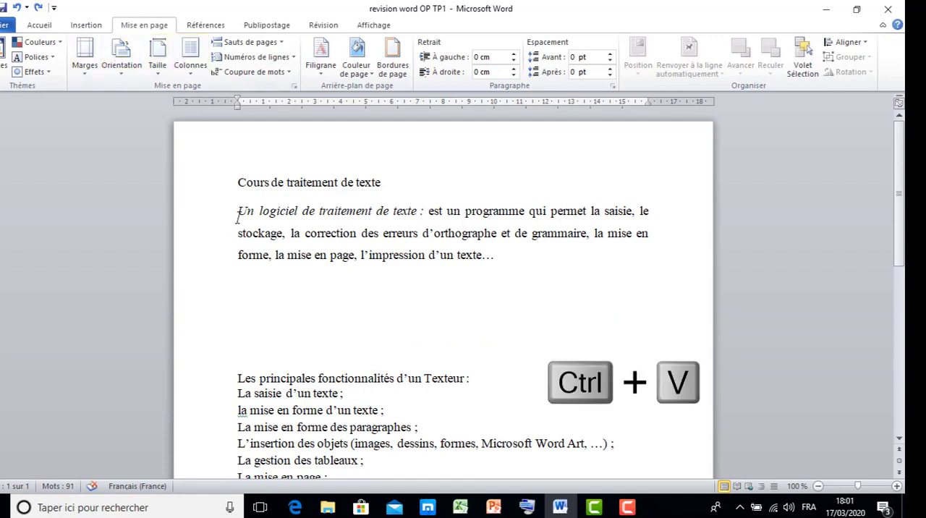
drag(238, 216, 509, 264)
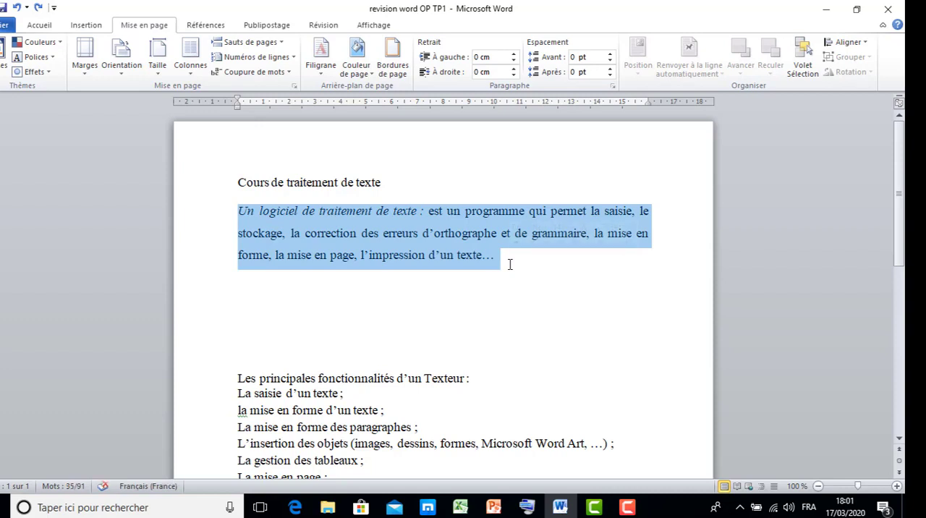
click(280, 295)
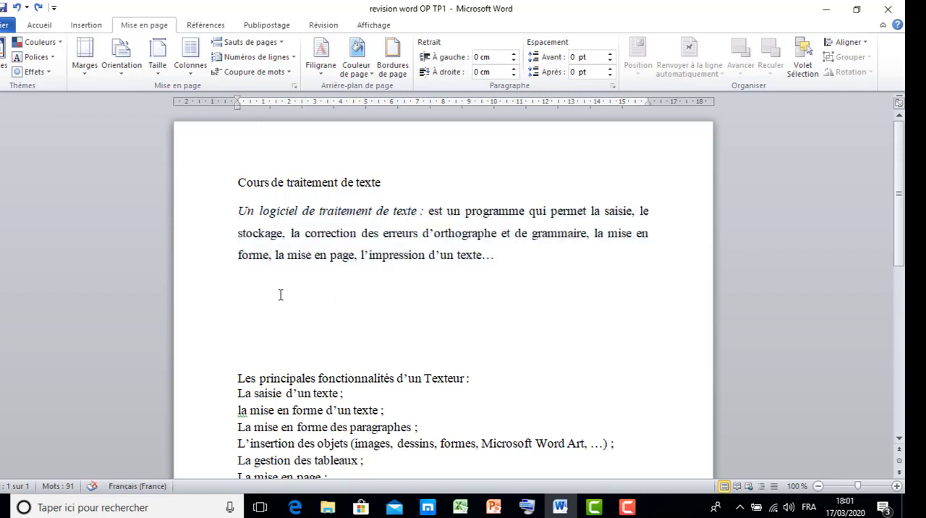
key(ctrl+v)
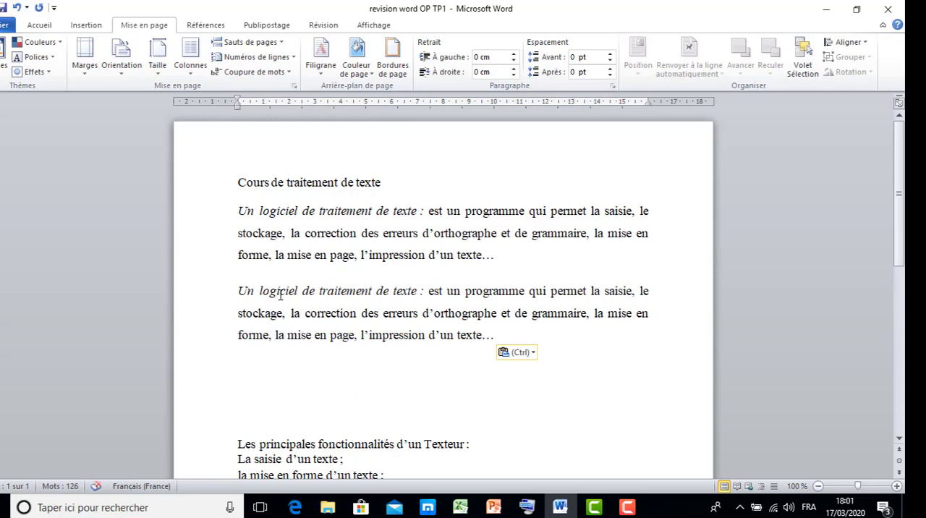
key(ctrl+z)
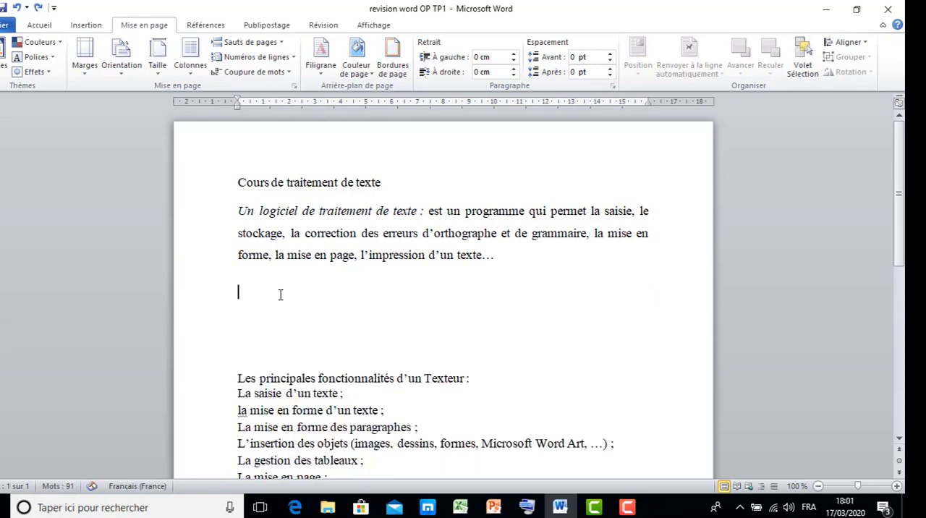
drag(237, 211, 451, 298)
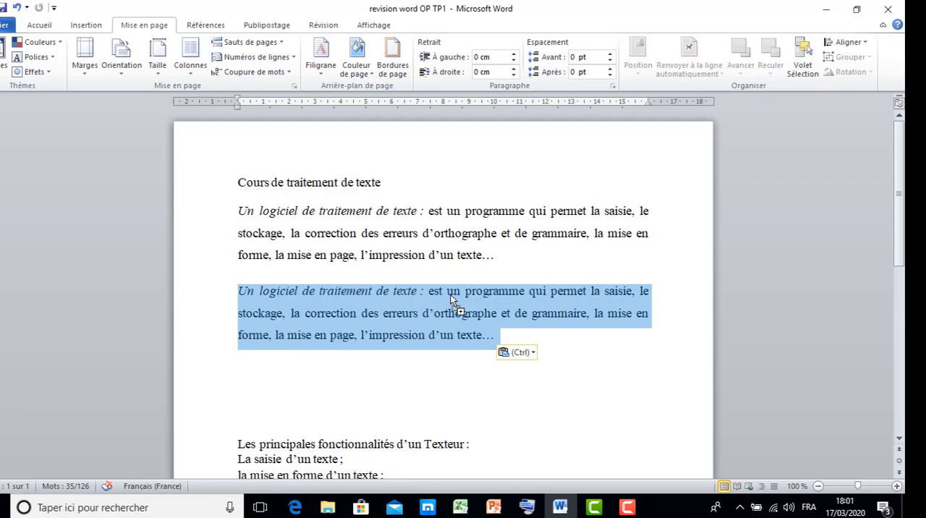
key(ctrl+z)
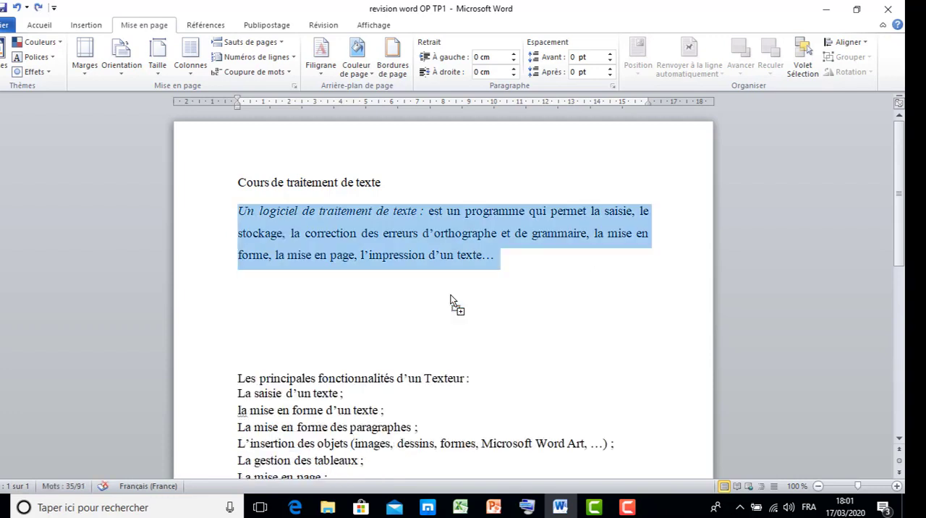
Step: Delete the surplus blank lines between the "Un logiciel de traitement de texte" paragraph and "Les principales fonctionnalités d'un Texteur :"
click(392, 319)
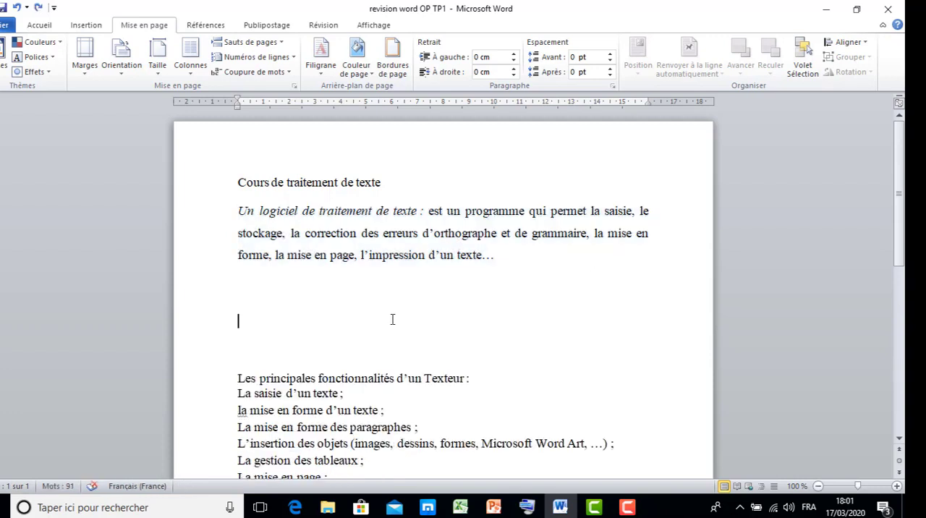
key(BackSpace)
key(BackSpace)
key(BackSpace)
key(BackSpace)
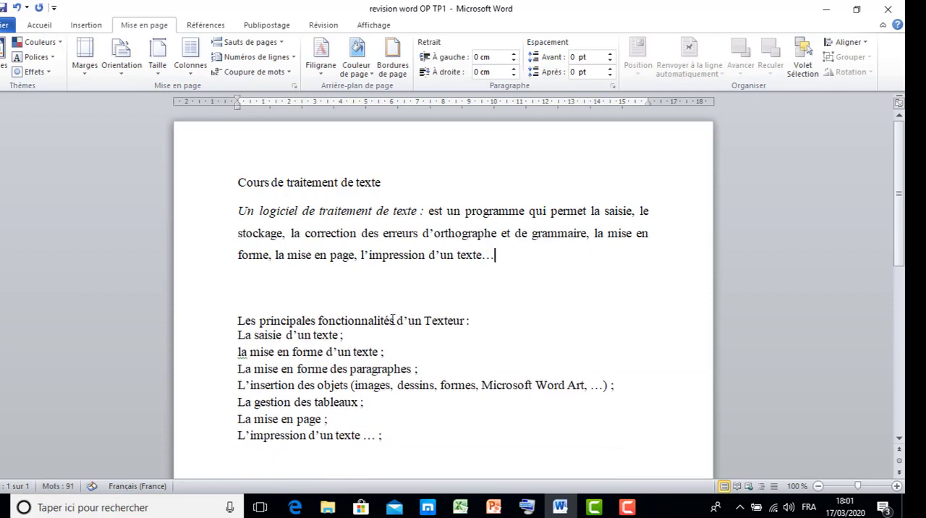
click(297, 293)
key(BackSpace)
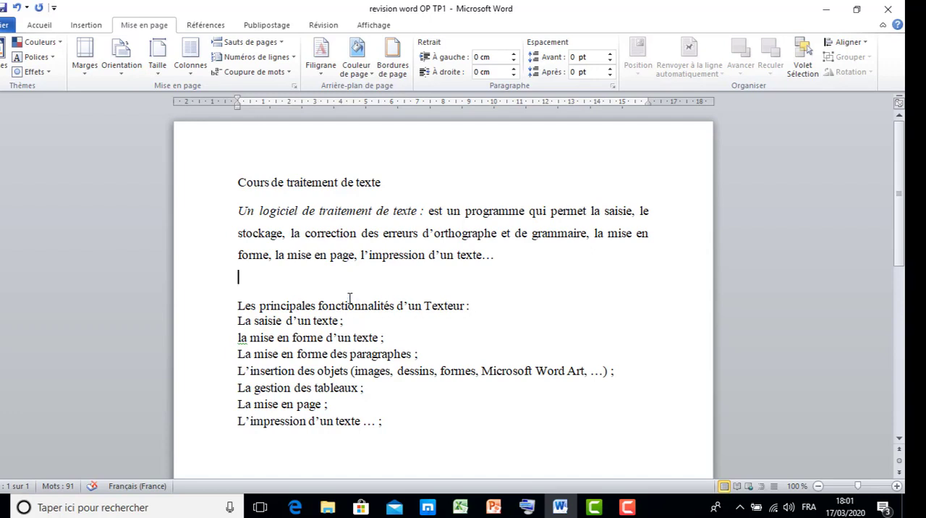
Step: Cut the "Un logiciel de traitement de texte" paragraph and paste it two lines below "L'impression d'un texte … ;"
drag(237, 210, 512, 269)
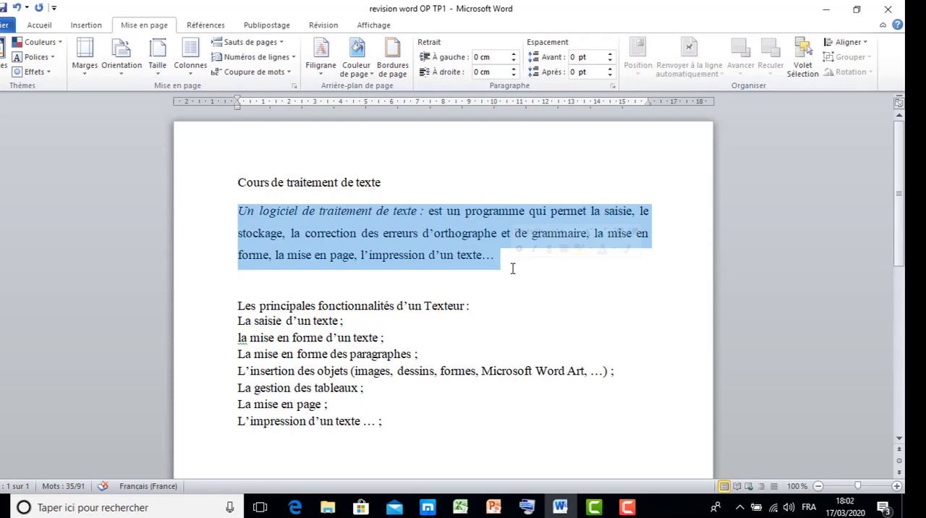
right_click(463, 239)
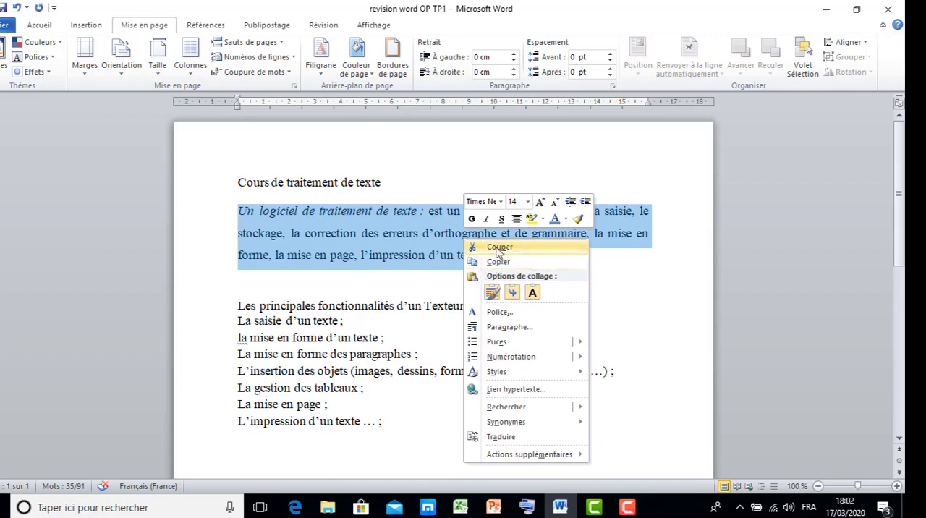
click(498, 249)
click(409, 359)
key(Return)
key(Return)
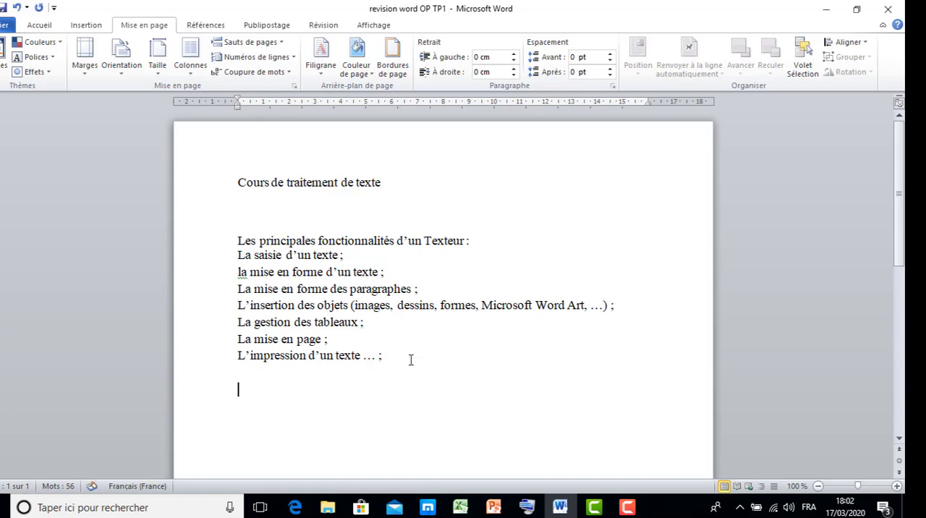
key(ctrl+v)
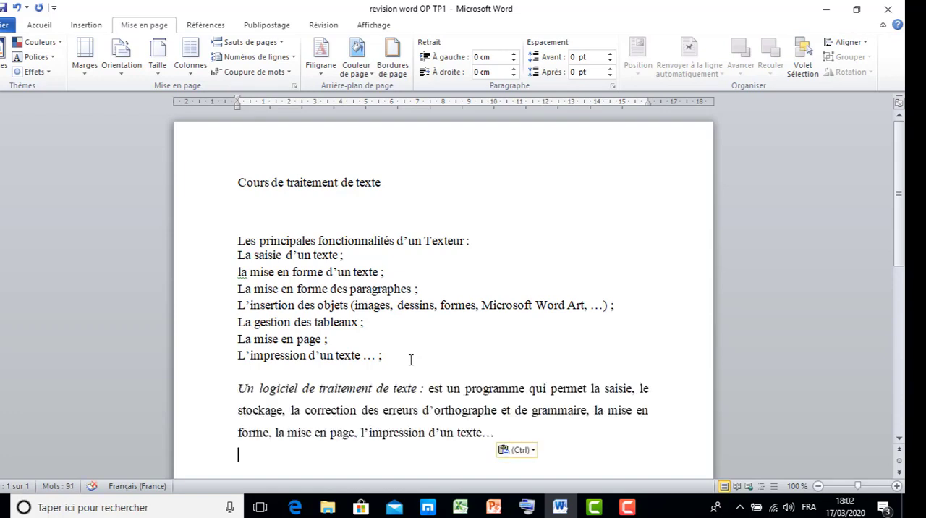
Step: Undo the paste, the added line breaks and the cut of the paragraph, and deselect it
key(ctrl+z)
key(ctrl+z)
key(ctrl+z)
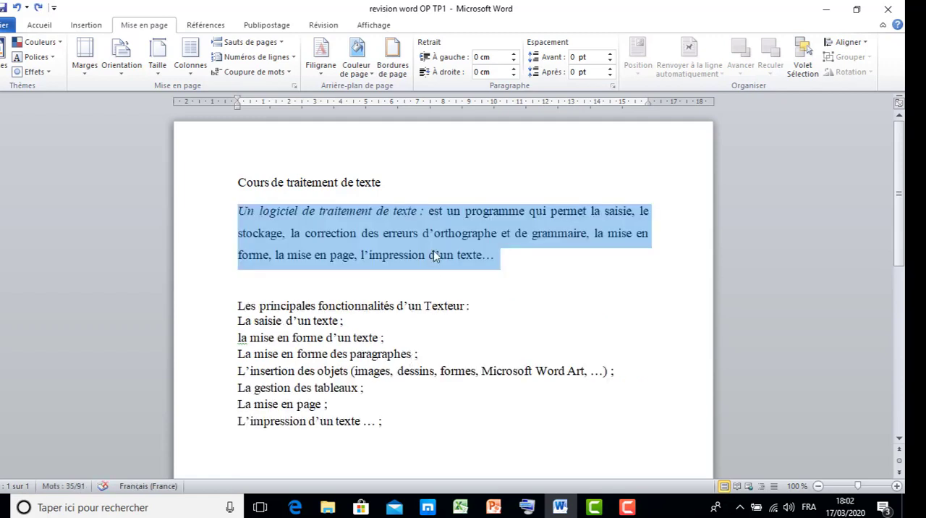
click(434, 253)
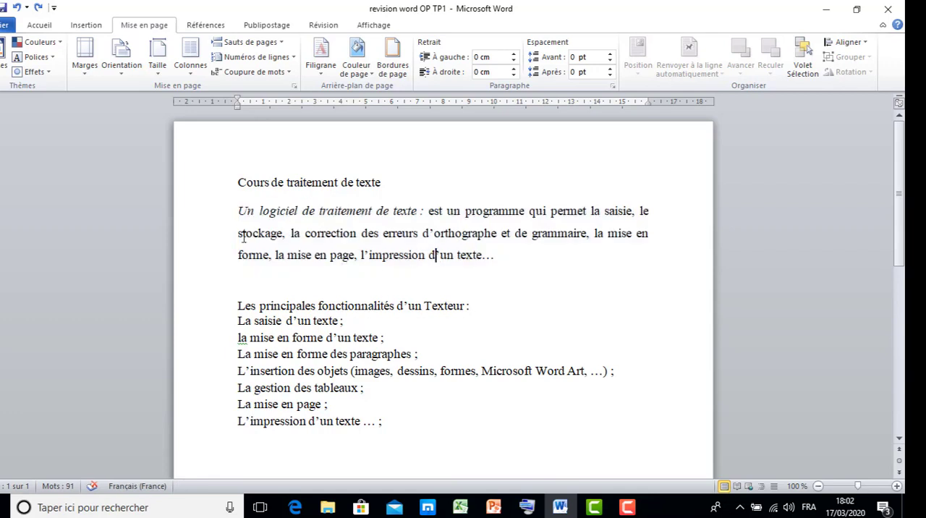
drag(231, 208, 503, 256)
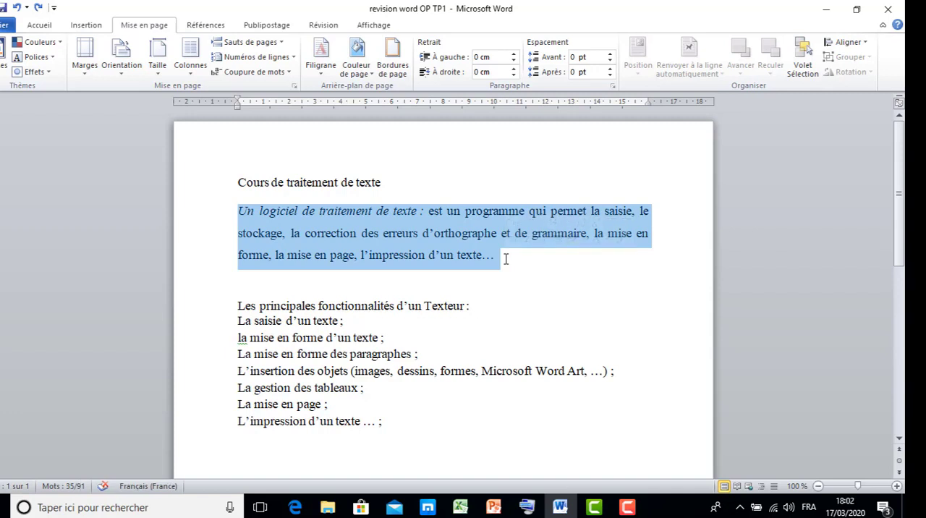
key(ctrl+x)
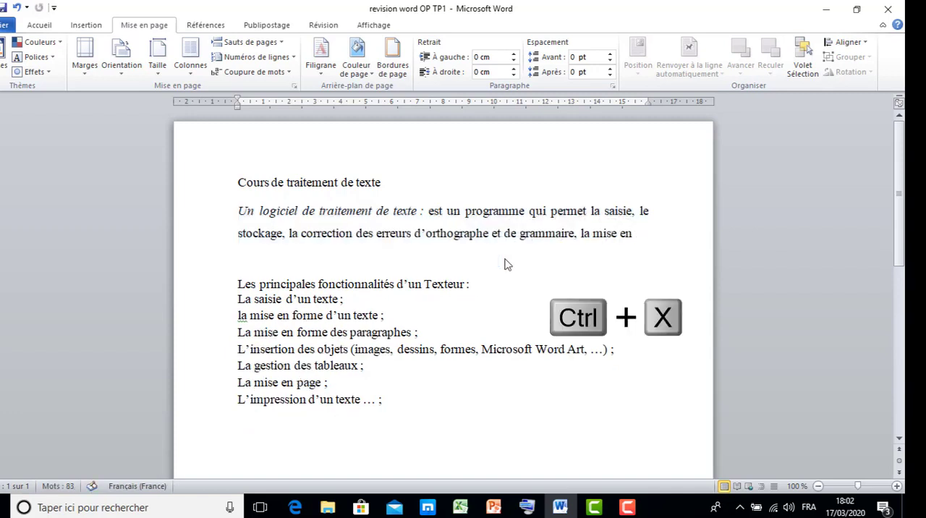
key(ctrl+z)
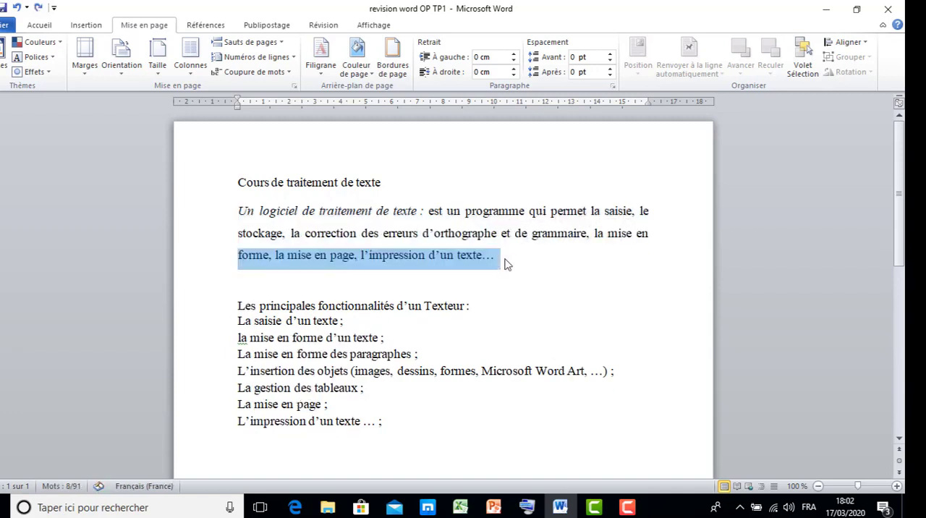
click(477, 233)
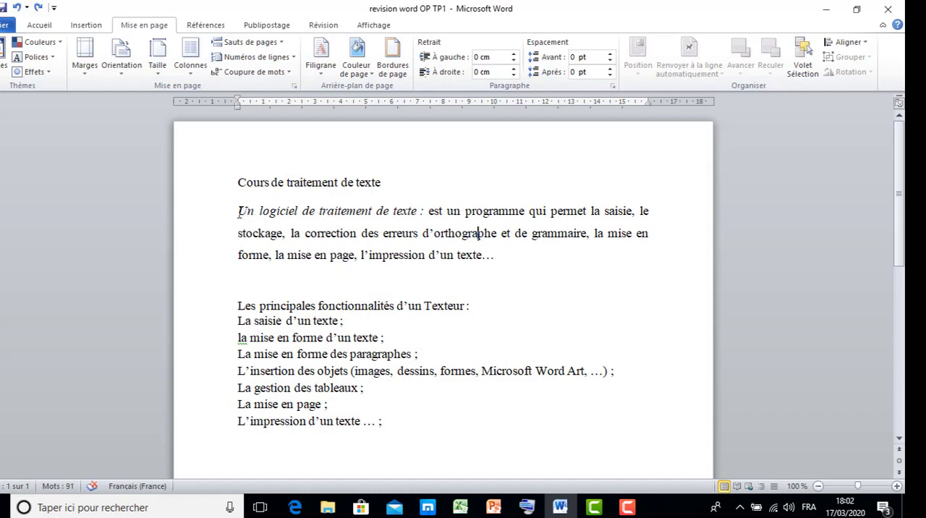
Step: Cut the whole "Un logiciel de traitement de texte" paragraph together with the blank line below it
drag(239, 211, 597, 277)
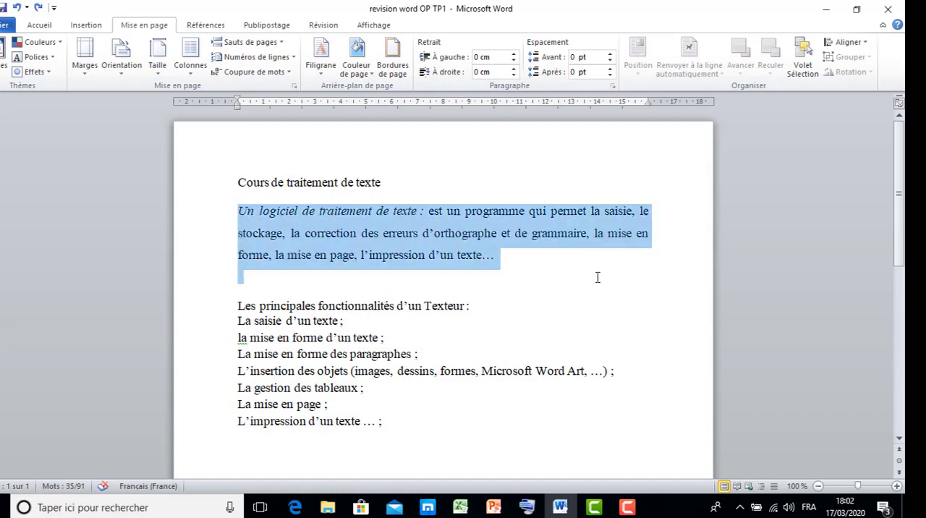
key(ctrl+x)
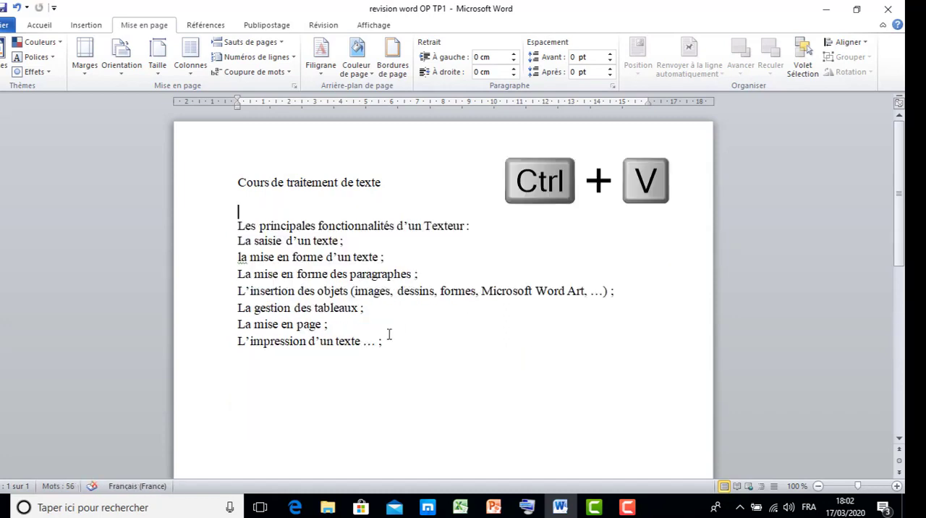
Step: Try pasting the cut paragraph below the last list line "L'impression d'un texte … ;", and undo the paste
click(277, 380)
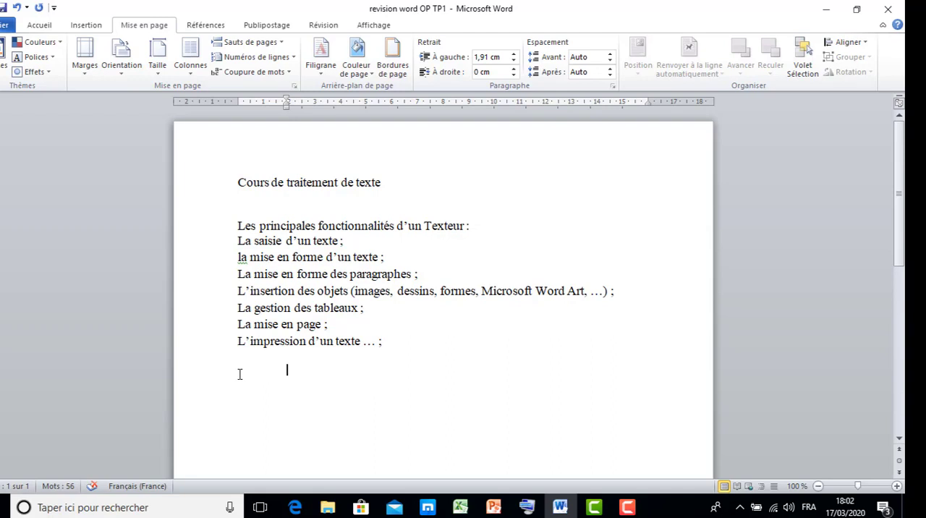
key(ctrl+v)
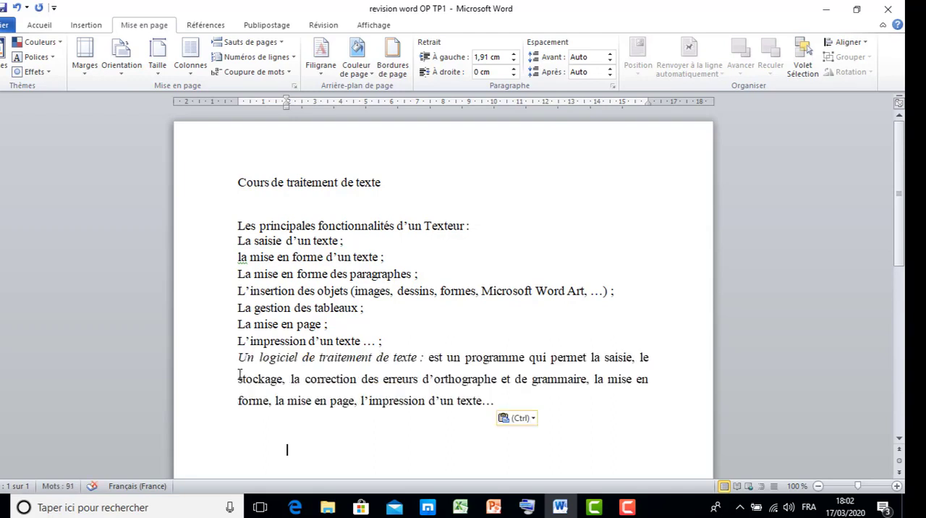
key(ctrl+z)
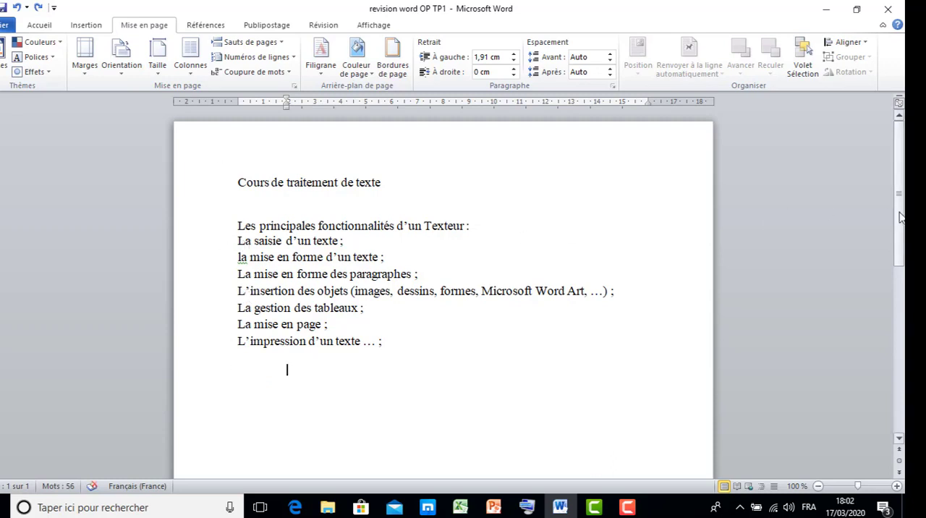
scroll(899, 210, down, 2)
scroll(901, 193, up, 2)
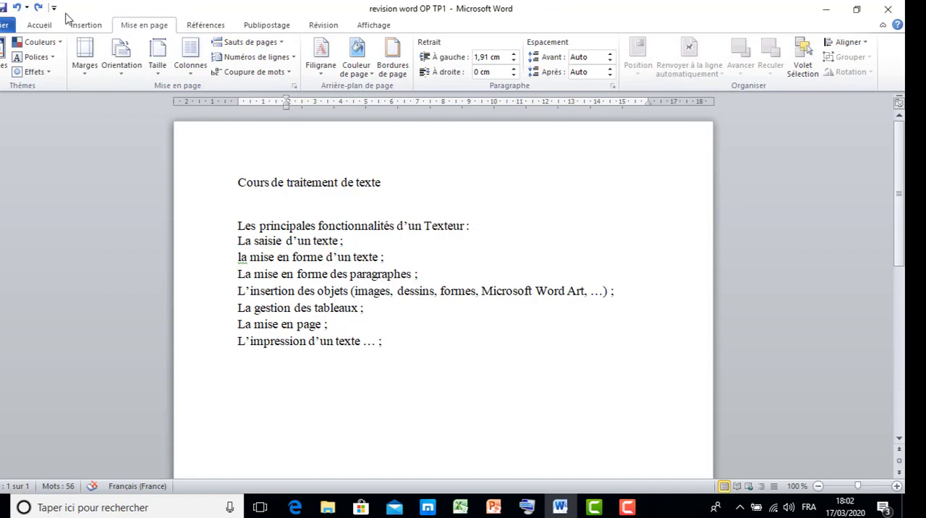
Step: Paste the cut paragraph four times on the blank line under the title "Cours de traitement de texte"
click(44, 26)
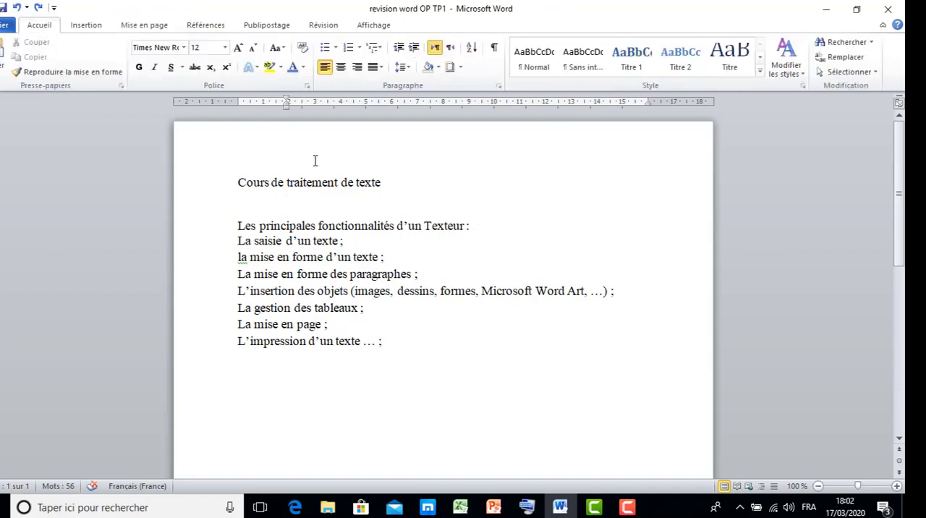
click(287, 211)
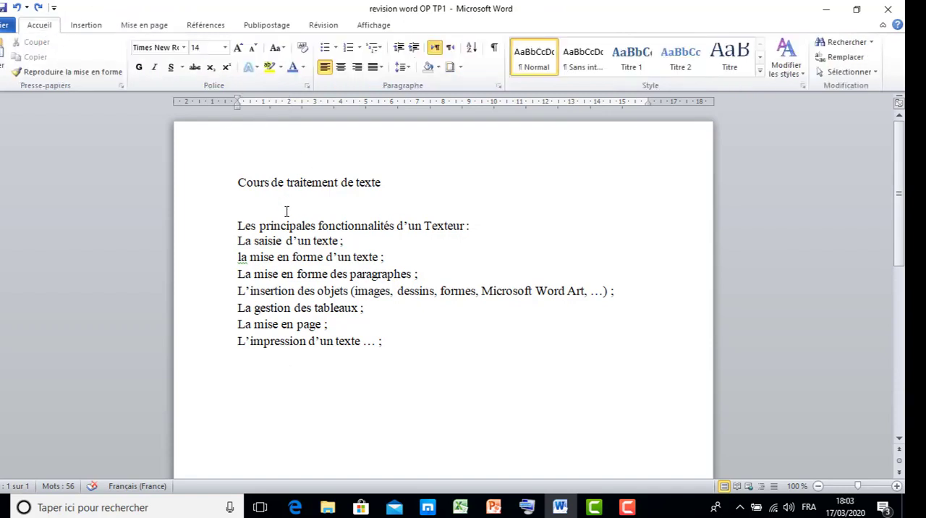
key(ctrl+v)
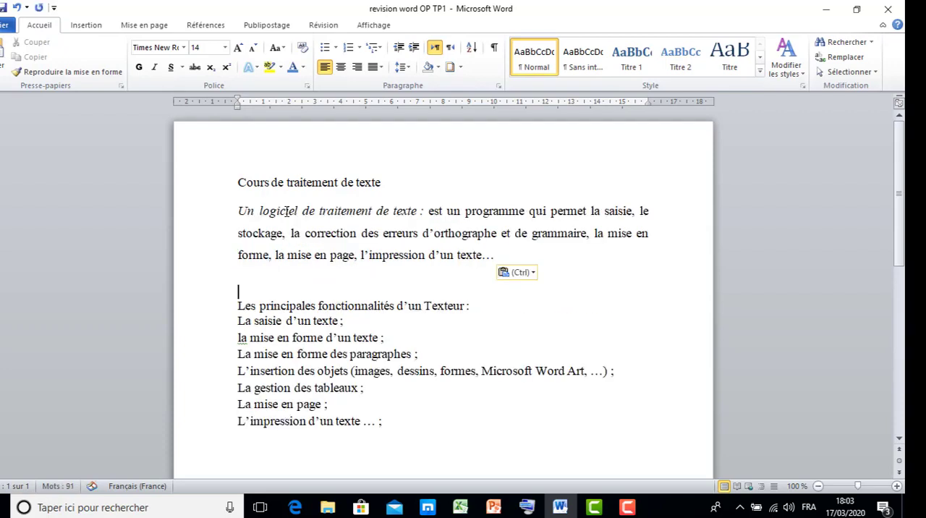
key(ctrl+v)
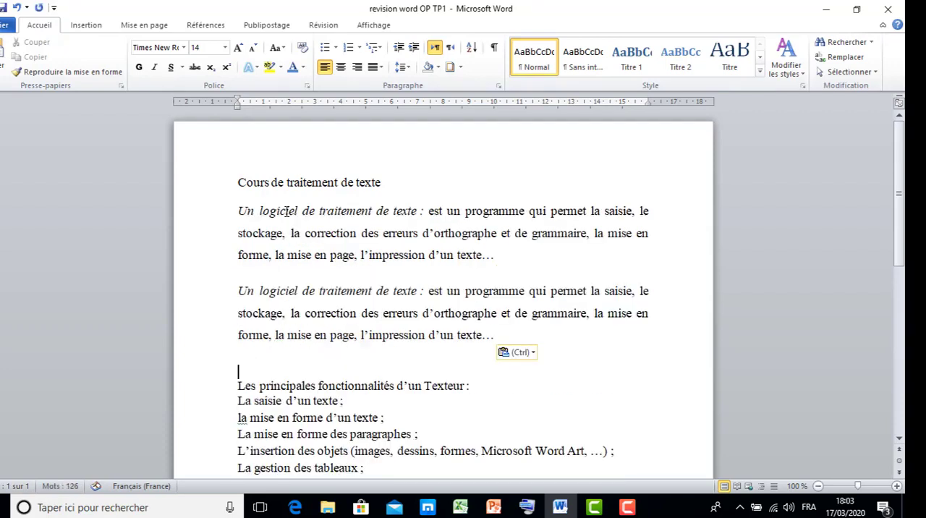
key(ctrl+v)
key(ctrl+v)
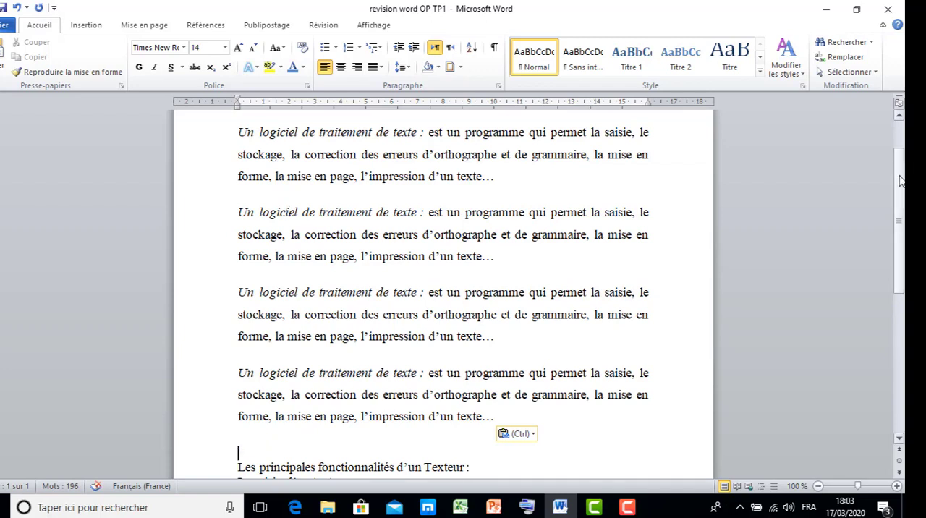
Step: Make the title "Cours de traitement de texte" bold and italic
drag(901, 174, 902, 147)
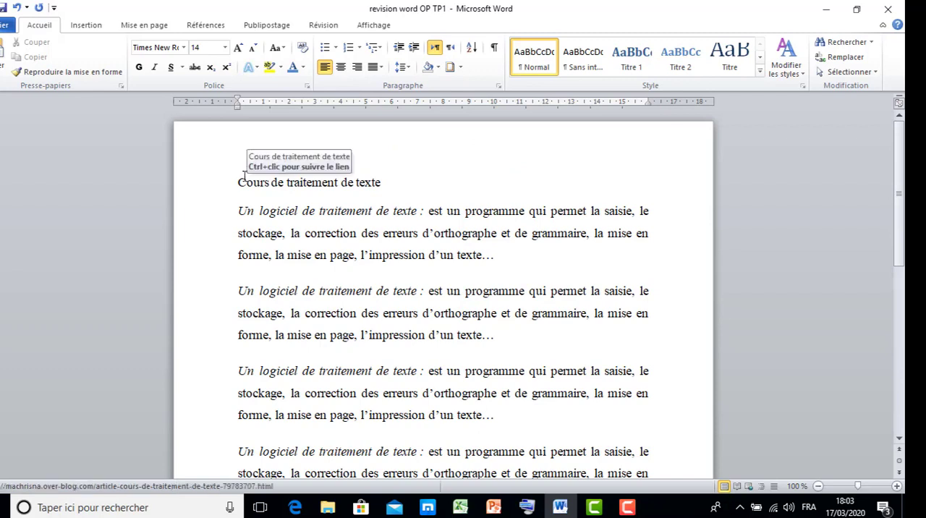
drag(235, 183, 381, 180)
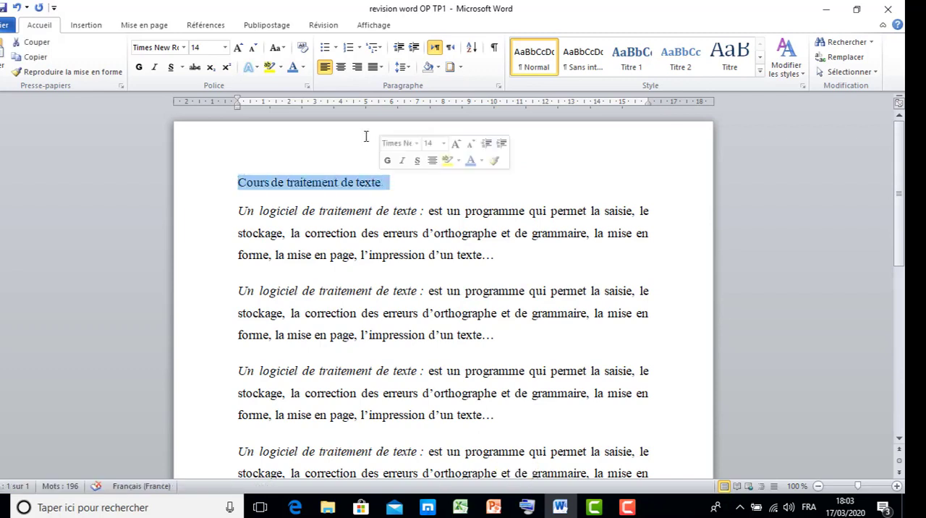
click(139, 68)
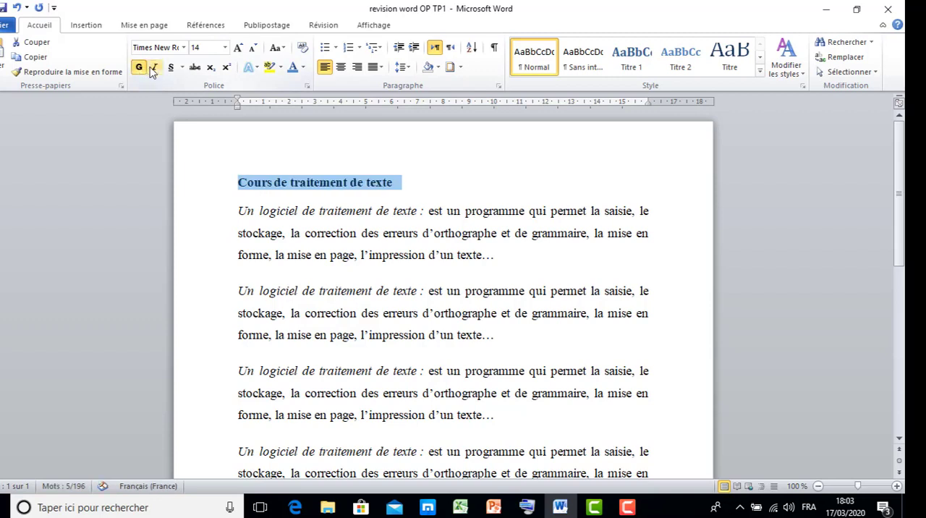
click(154, 67)
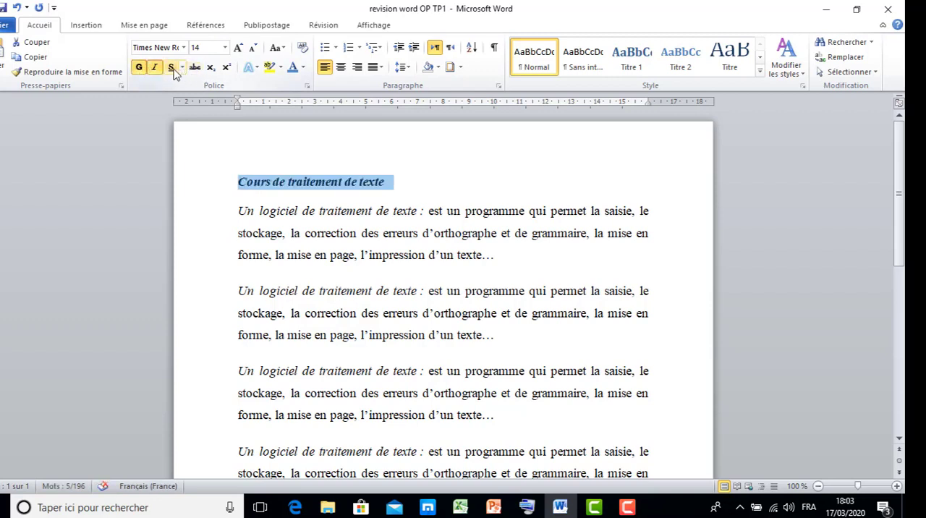
Step: Underline the title "Cours de traitement de texte" and centre it on the page
click(171, 67)
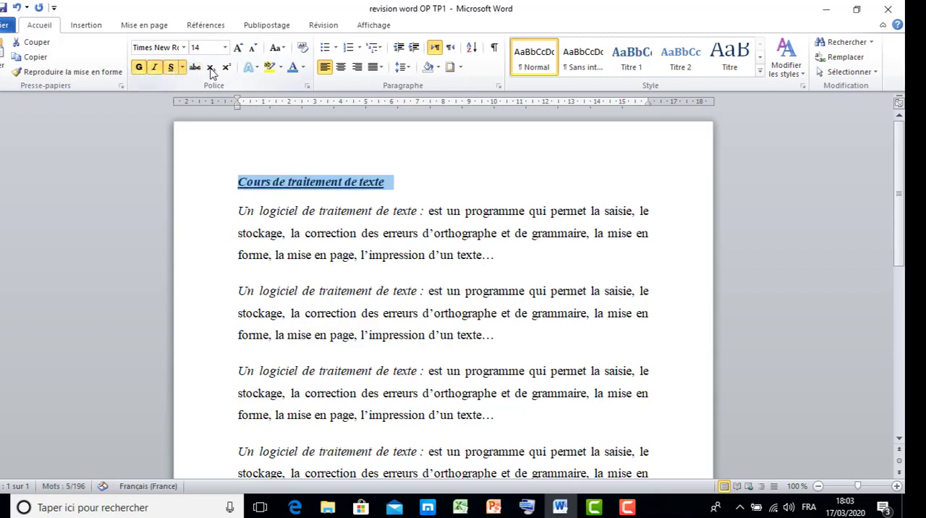
click(341, 70)
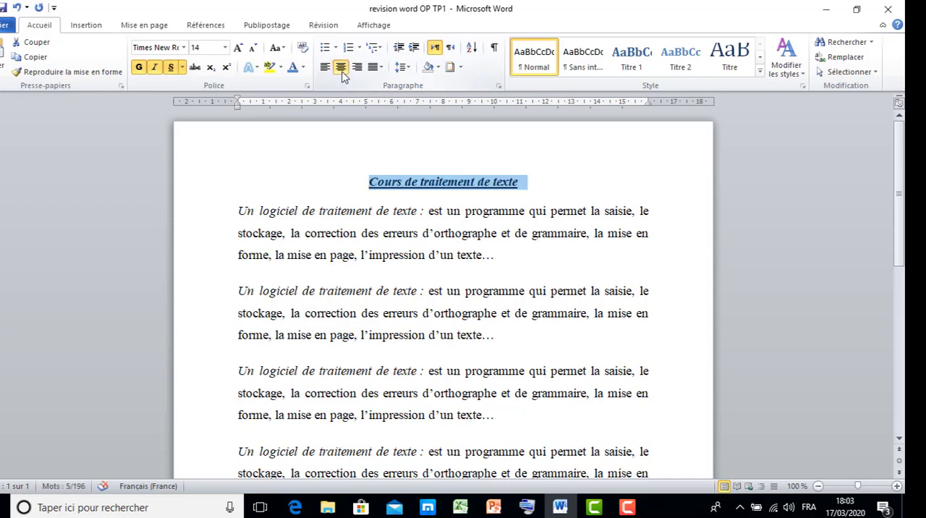
Step: Indent the first paragraph's first line by about 1.5 cm and move the second paragraph's right indent to about 8.5 cm on the ruler
drag(233, 212, 503, 260)
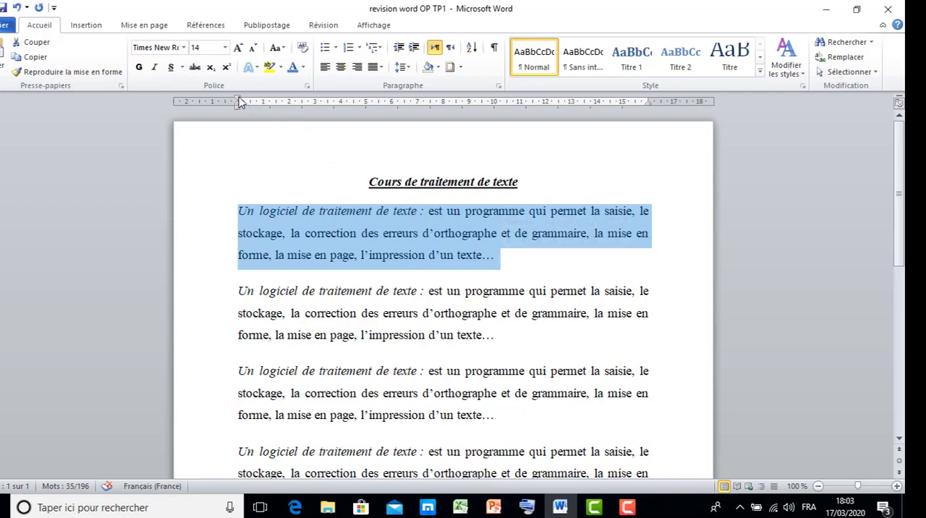
drag(240, 100, 275, 96)
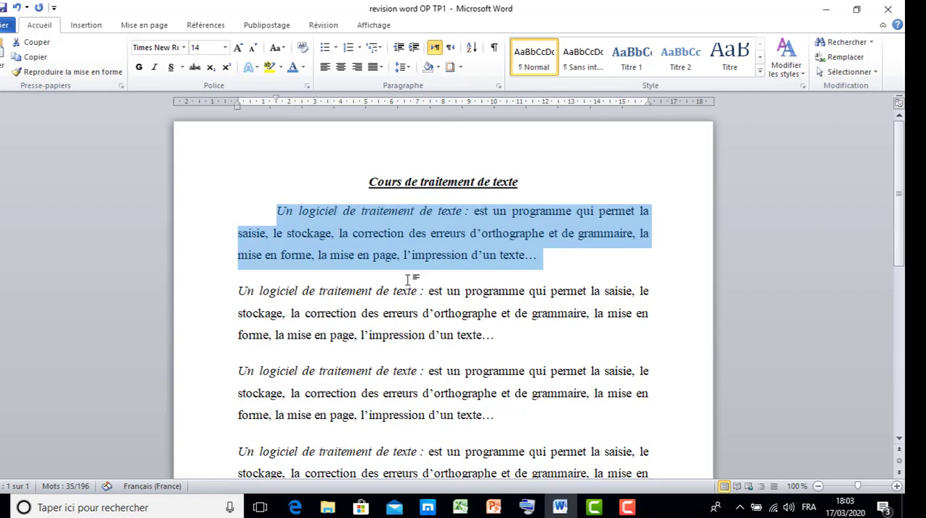
click(416, 318)
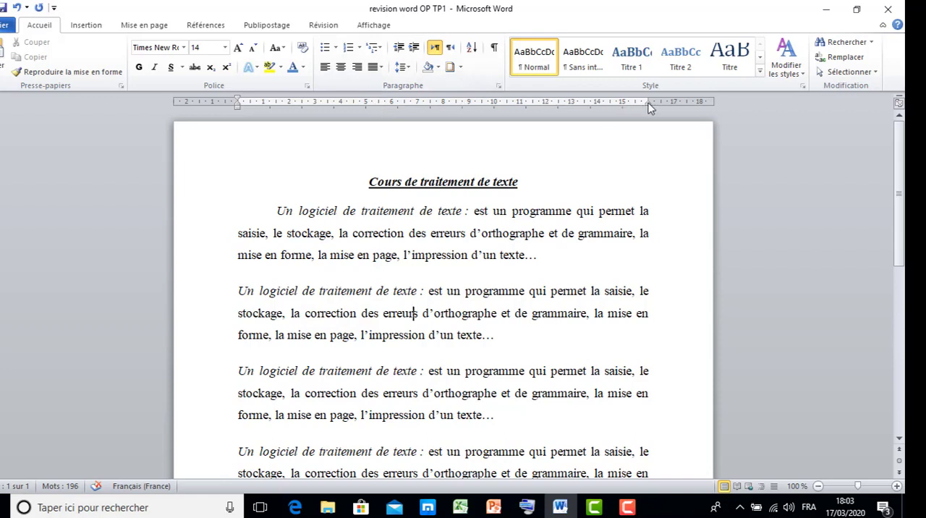
mouse_move(650, 107)
mouse_down()
mouse_move(594, 92)
mouse_move(456, 85)
mouse_up()
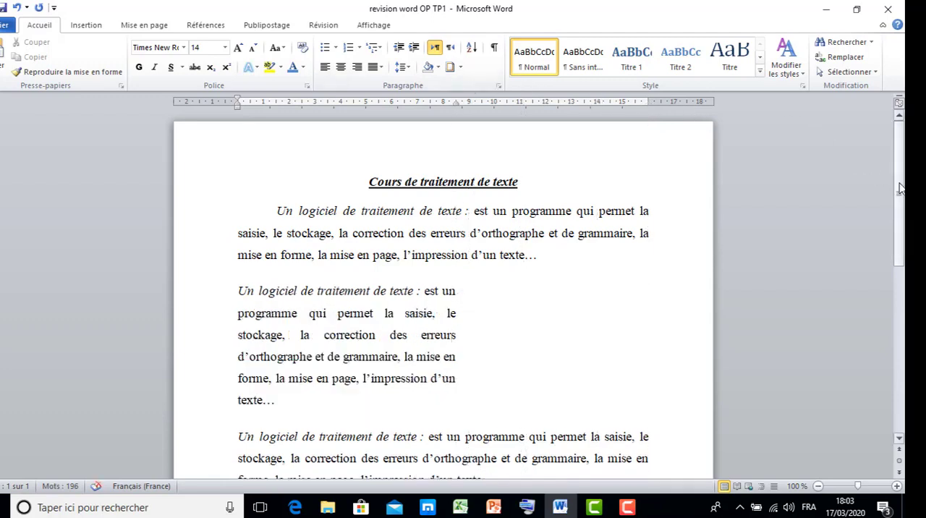
Step: Set the third paragraph's left indent to about 7.25 cm and give the fourth paragraph a hanging indent of about 3.5 cm
scroll(594, 304, down, 3)
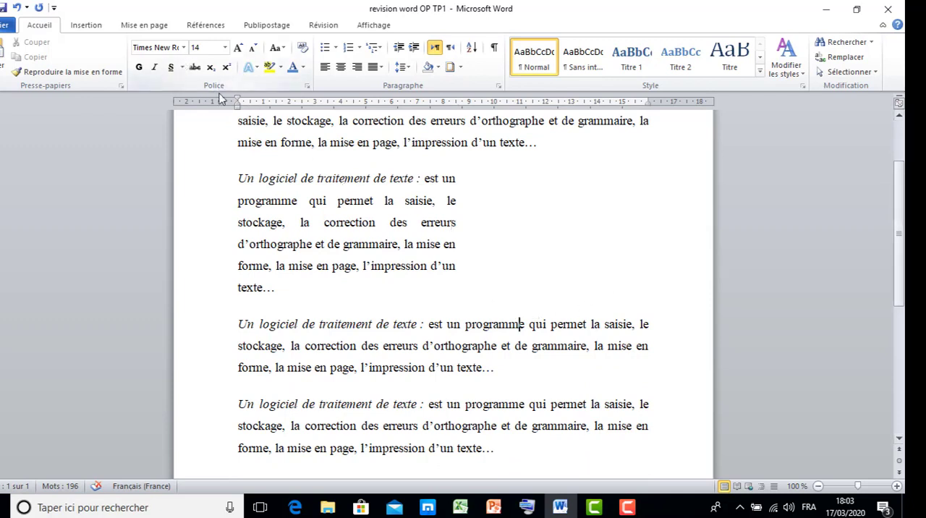
drag(237, 107, 424, 107)
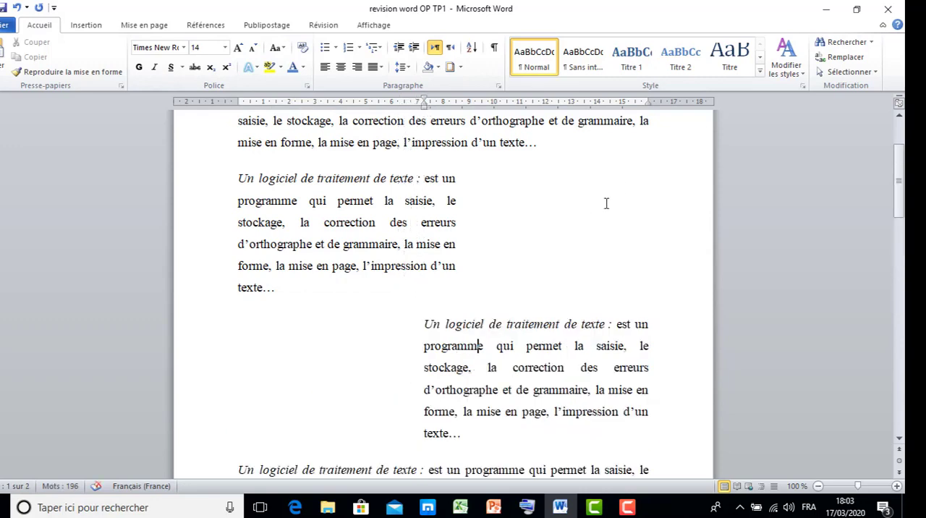
click(899, 249)
drag(901, 246, 901, 172)
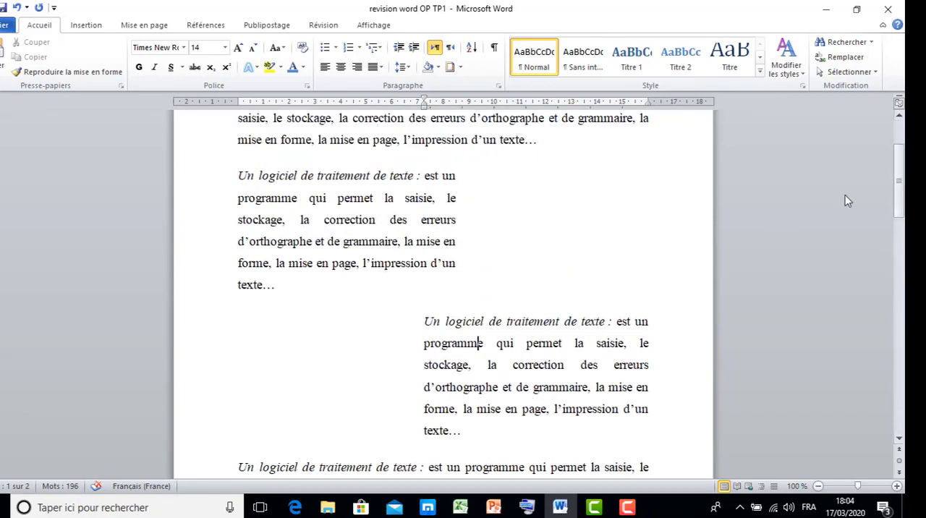
drag(897, 189, 902, 221)
click(454, 337)
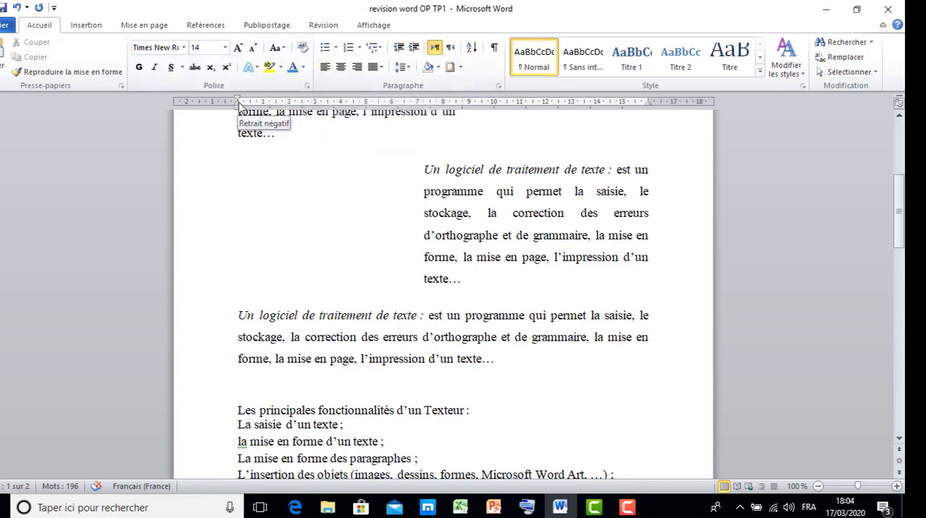
mouse_move(239, 105)
mouse_down()
mouse_move(374, 100)
mouse_move(327, 100)
mouse_up()
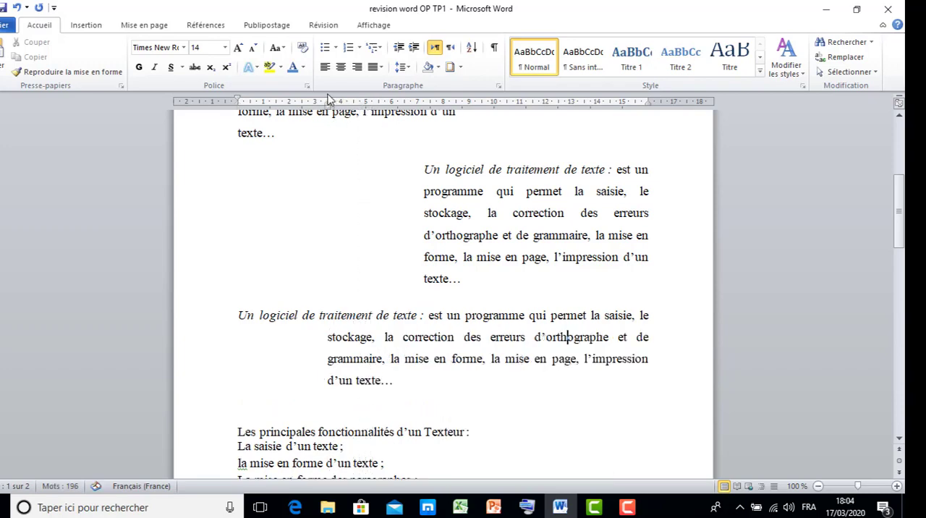
Step: Add outside borders (Bordures extérieures) around the first paragraph below the title
drag(900, 226, 901, 170)
click(510, 229)
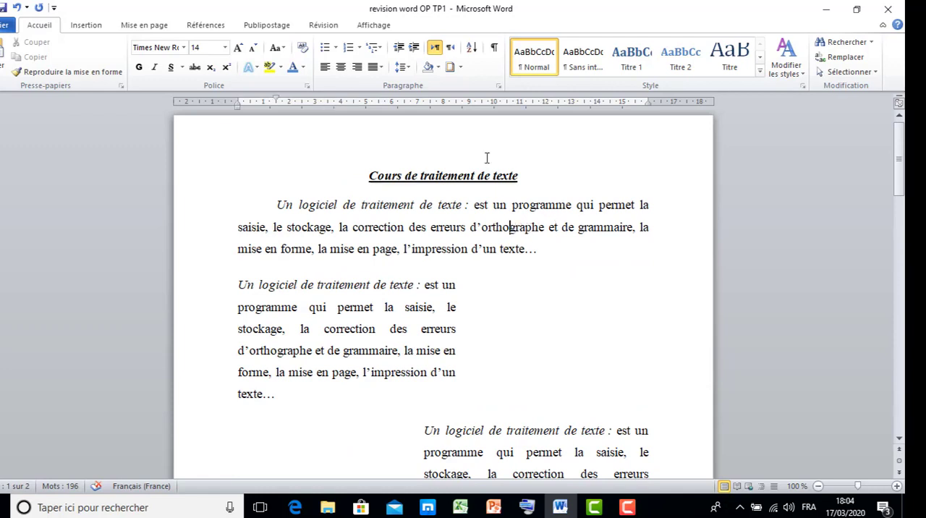
click(458, 68)
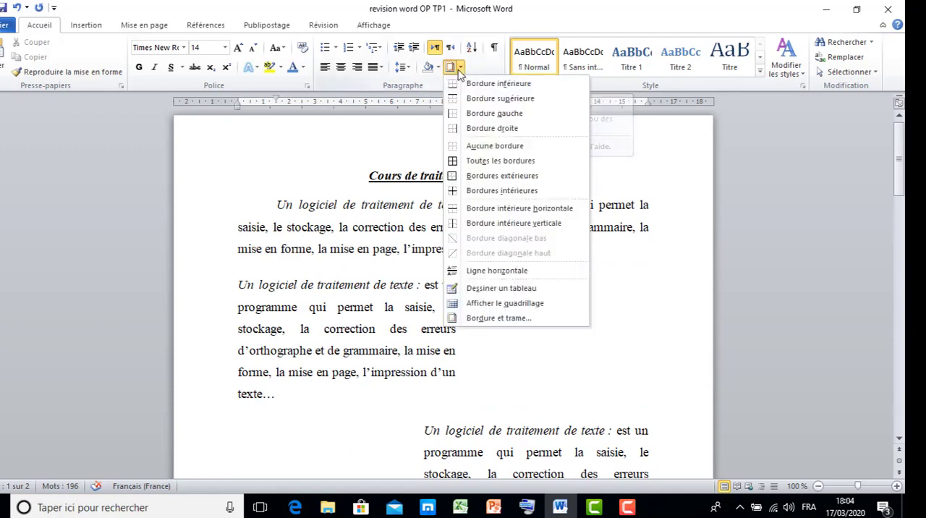
click(483, 177)
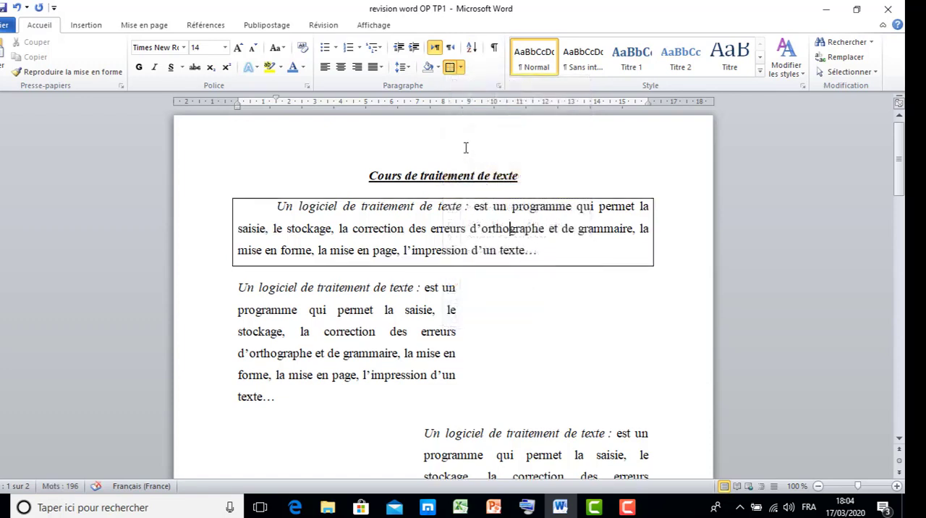
Step: Apply the Ombre border type and a grey background fill to the bordered first paragraph
click(460, 68)
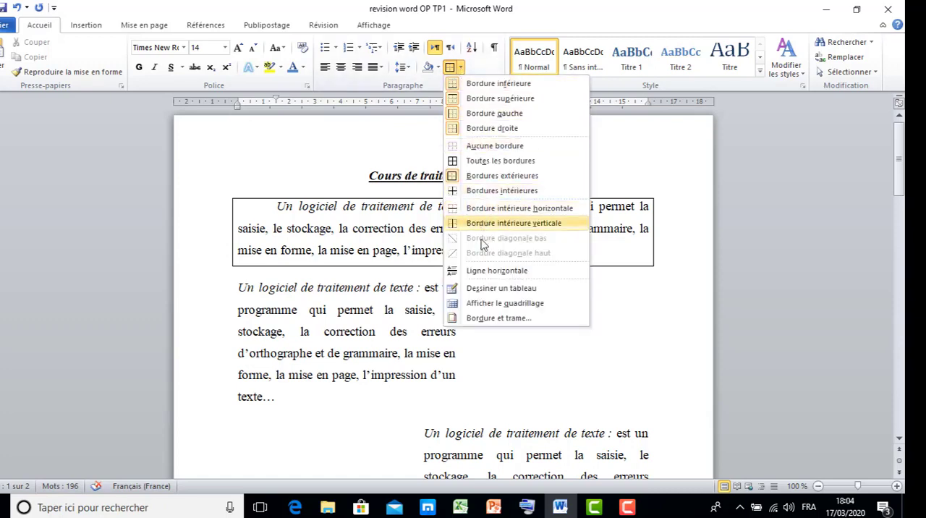
click(489, 321)
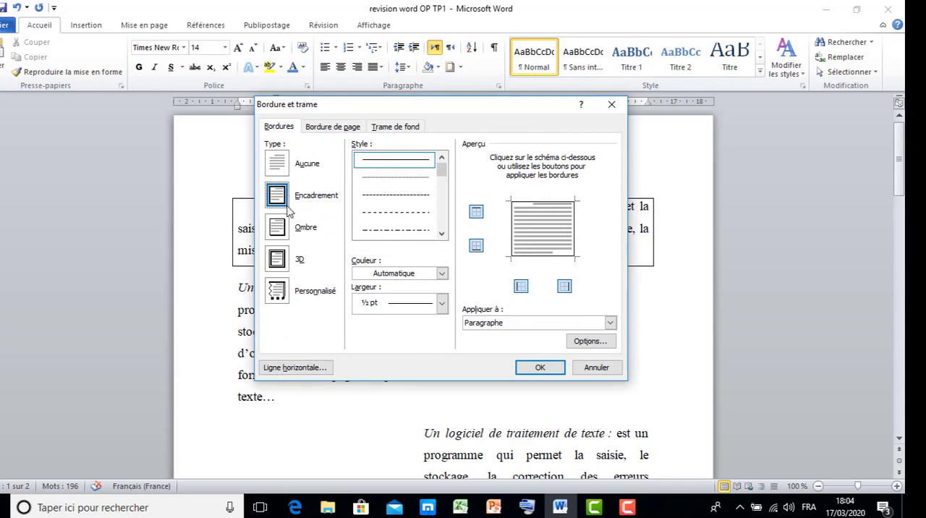
click(279, 227)
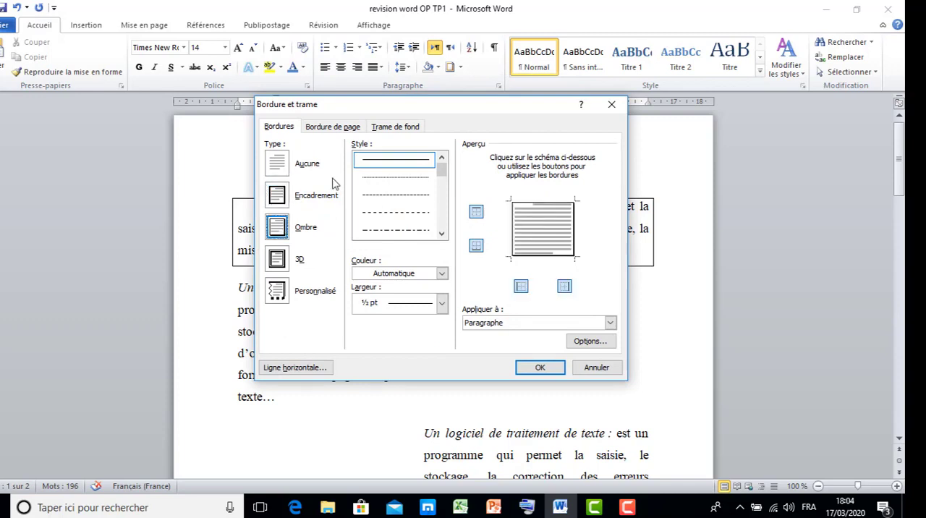
click(389, 128)
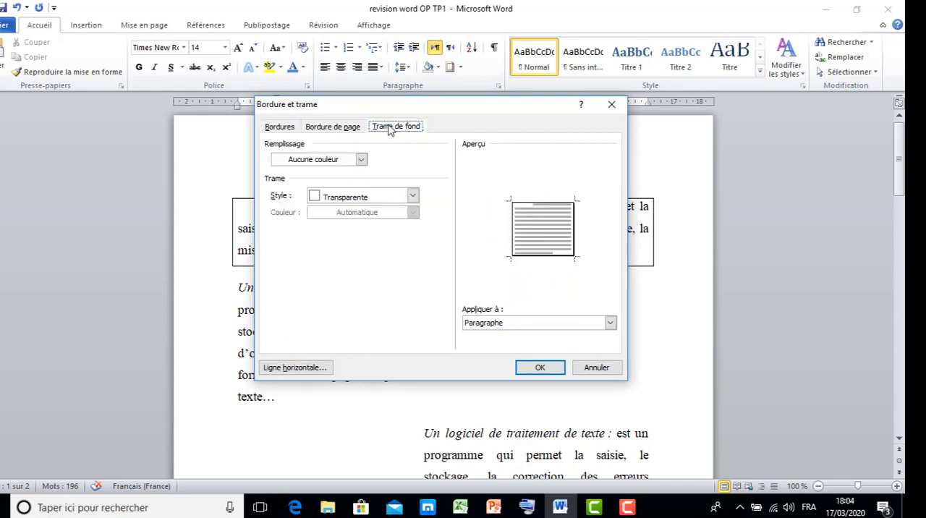
click(361, 159)
click(279, 208)
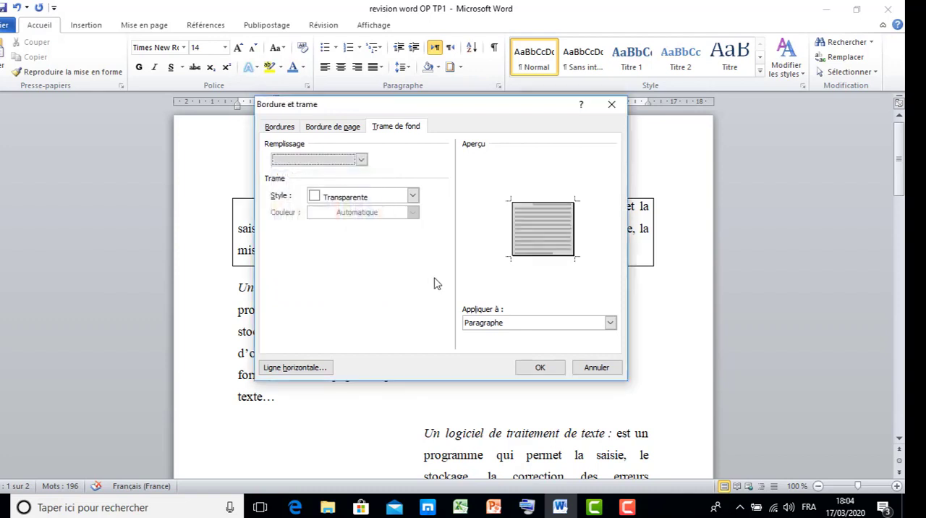
click(540, 367)
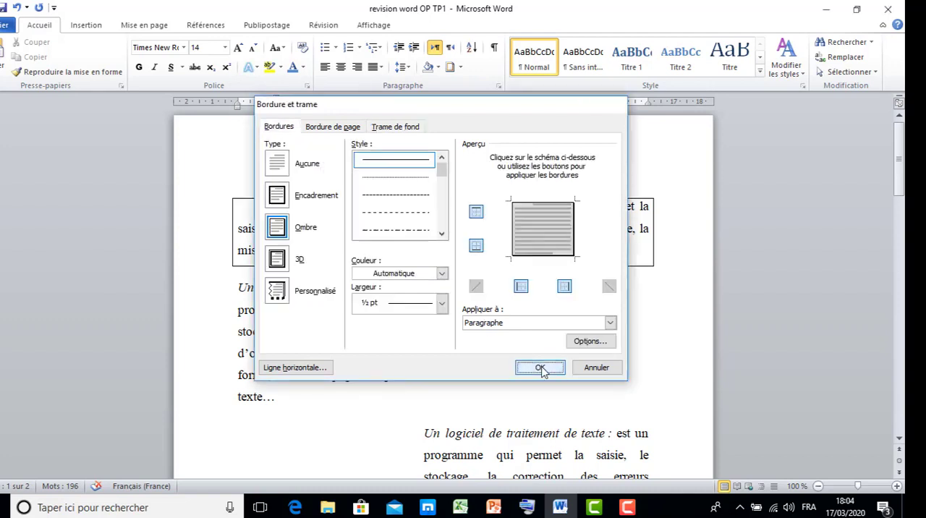
Step: Format the six lines from "La saisie d'un texte ;" to "La mise en page ;" as a list with four-diamond bullets
click(901, 209)
mouse_move(901, 209)
mouse_down()
mouse_move(901, 185)
mouse_move(901, 212)
mouse_up()
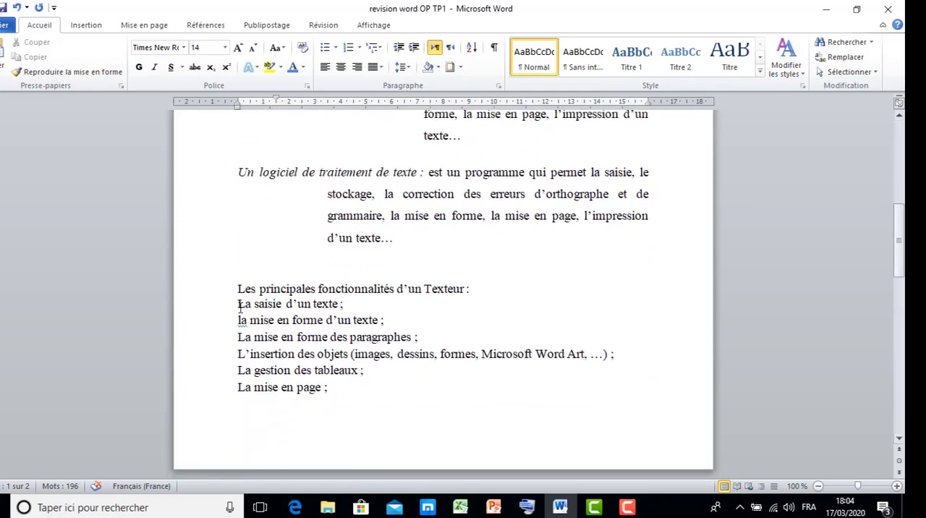
drag(234, 308, 332, 389)
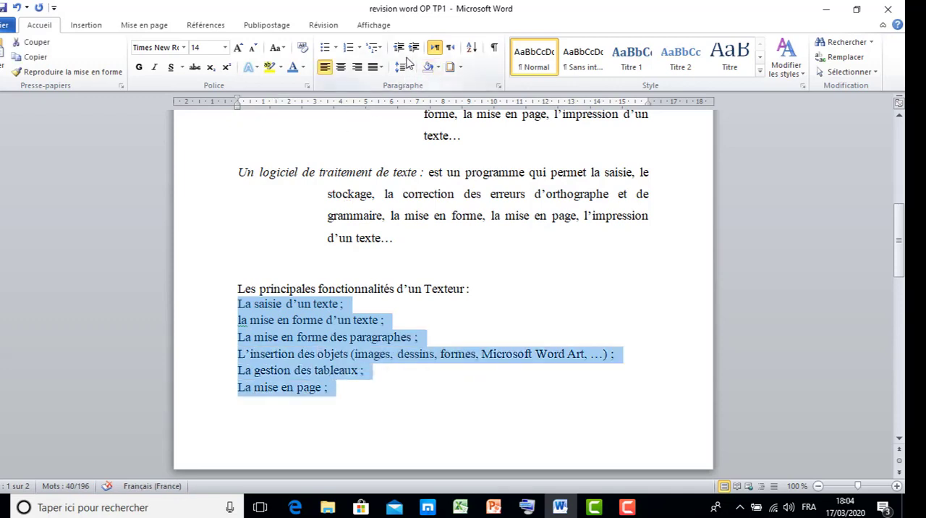
click(335, 48)
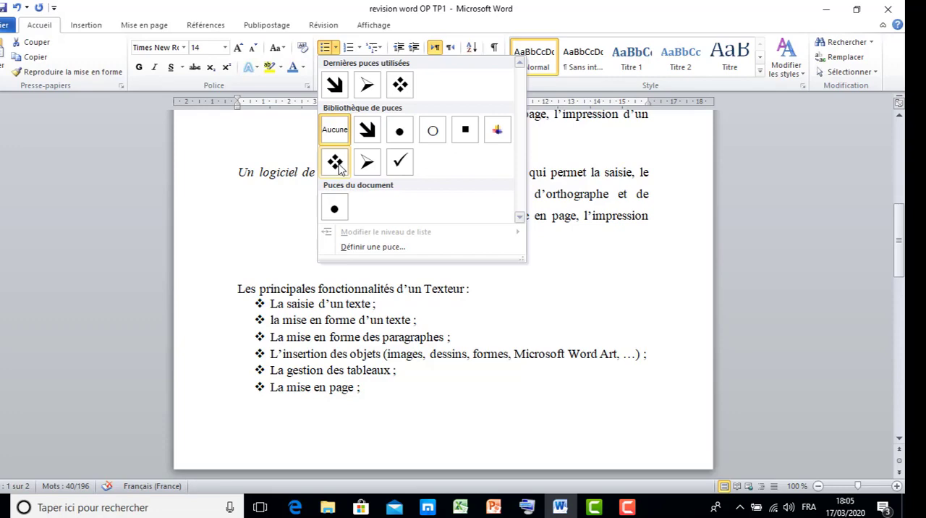
click(334, 163)
Step: Show the Save As options for the document and leave them without saving
drag(898, 278, 899, 255)
drag(900, 208, 902, 182)
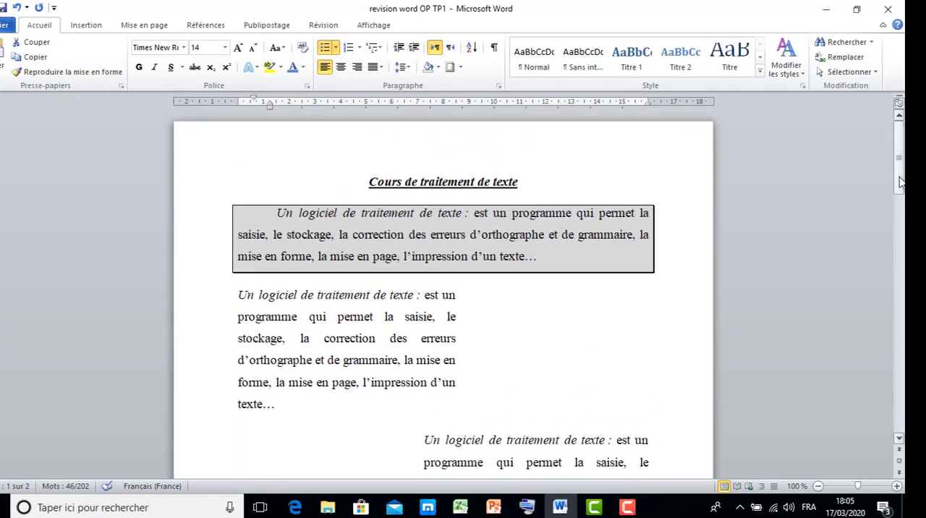
click(4, 28)
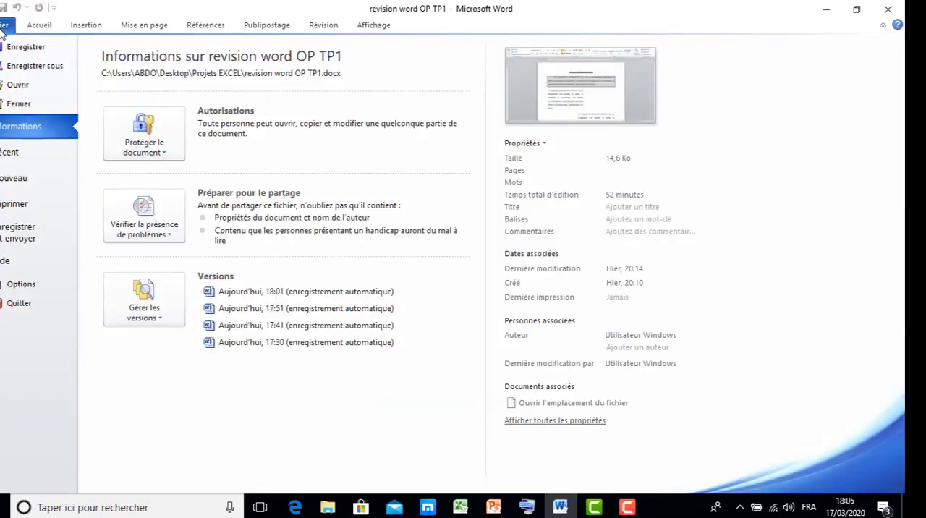
click(29, 66)
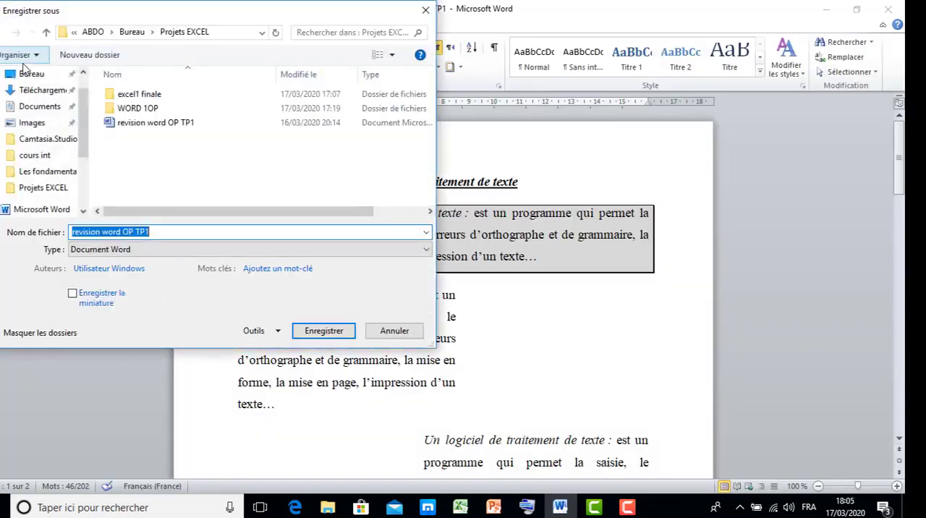
drag(124, 15, 288, 49)
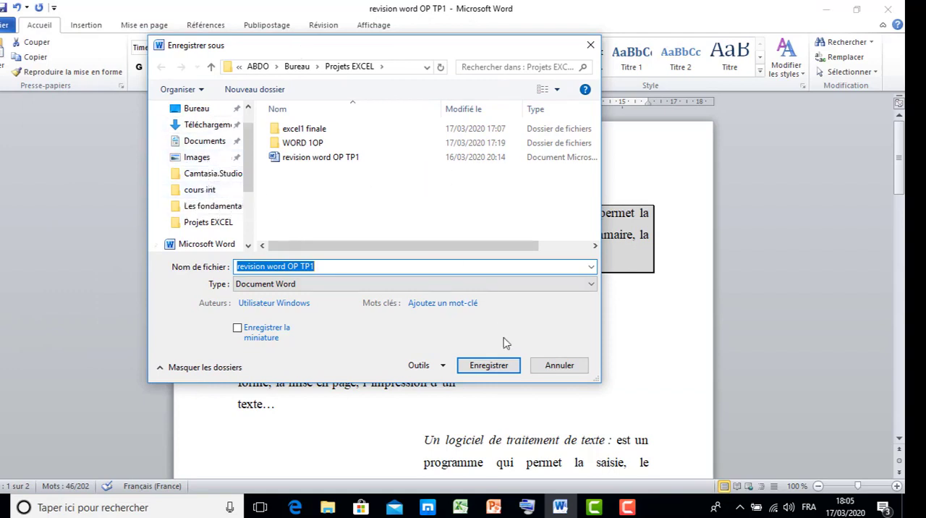
click(559, 366)
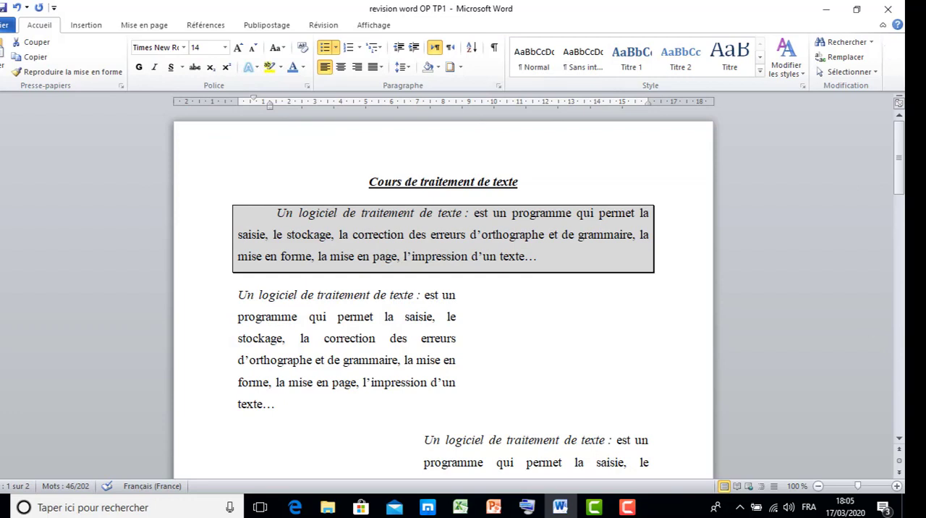
click(628, 507)
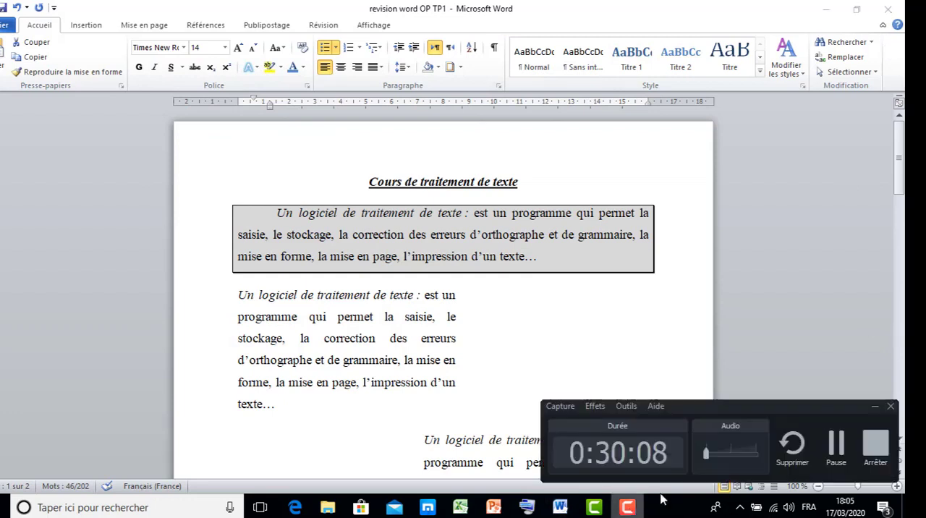